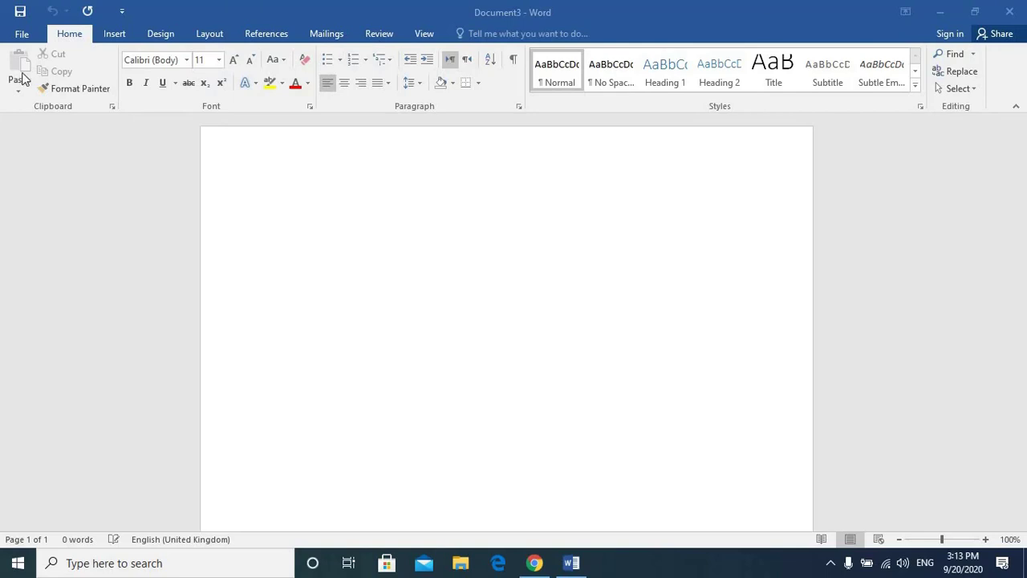
- Insert the ViewMaster cover page from the built-in cover page gallery
left_click(123, 33)
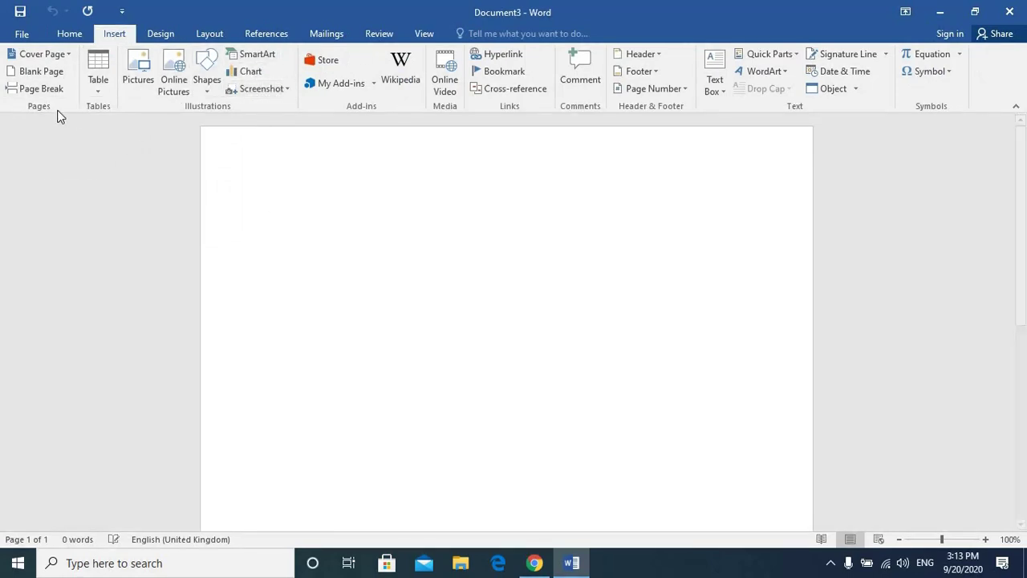
left_click(68, 56)
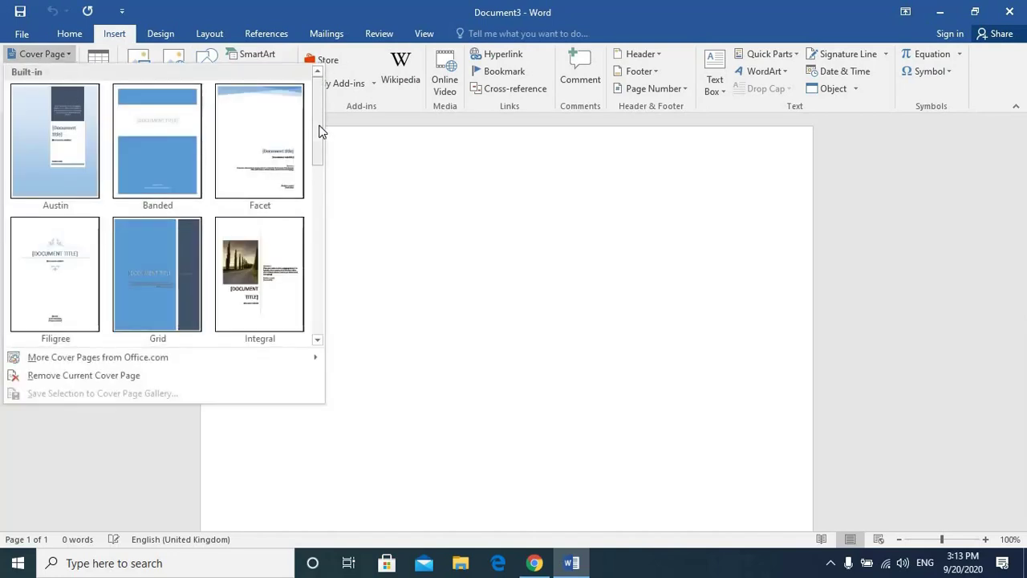
left_click_drag(319, 131, 323, 267)
left_click(277, 244)
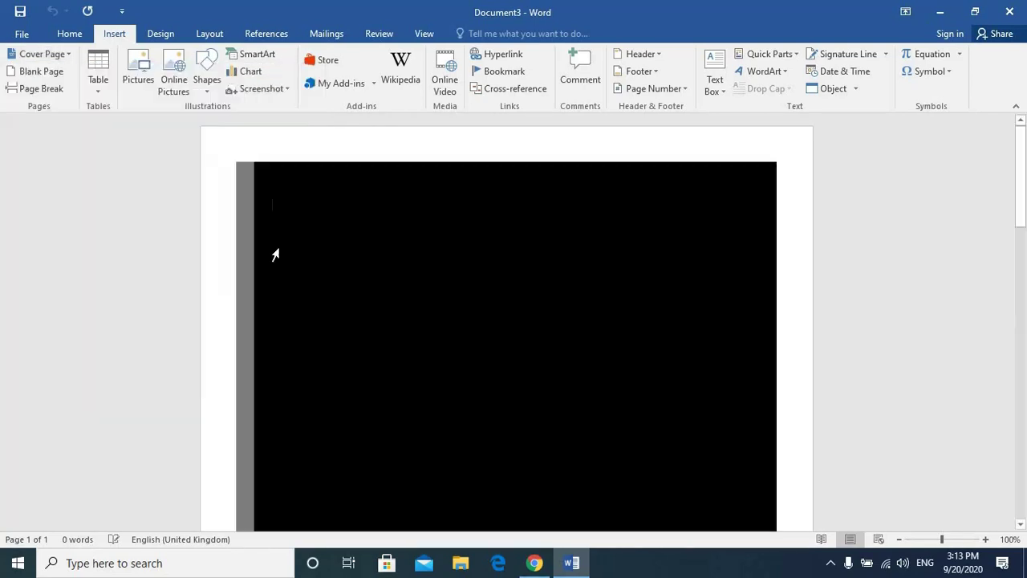
- Select the cover page's title, then undo the ViewMaster cover page insertion
left_click_drag(1021, 191, 1025, 264)
left_click(565, 330)
key("ctrl+z")
key("ctrl+z")
key("ctrl+z")
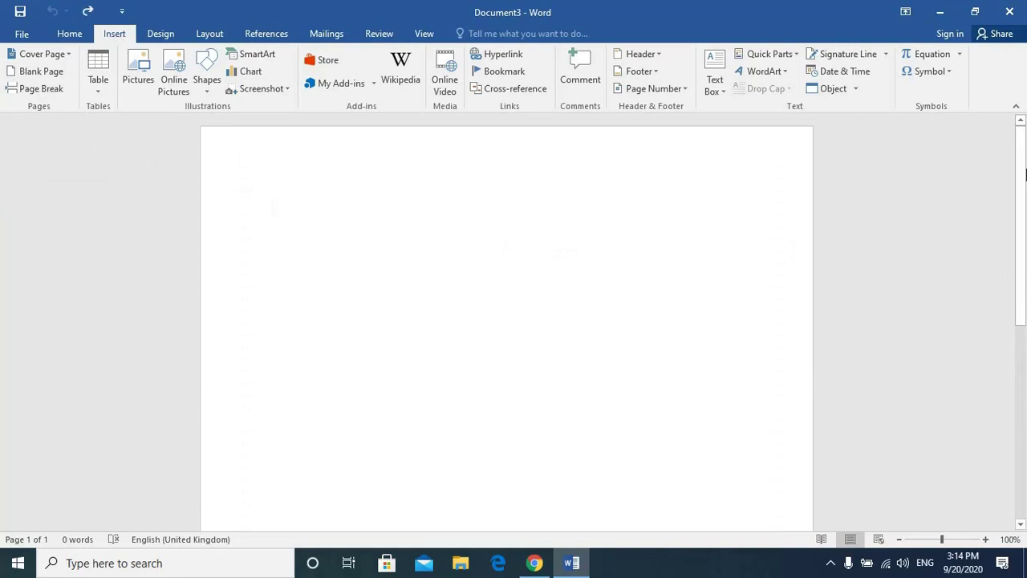
- Add a blank page and a page break so the document runs to three pages
left_click(53, 70)
left_click_drag(1021, 297, 1021, 128)
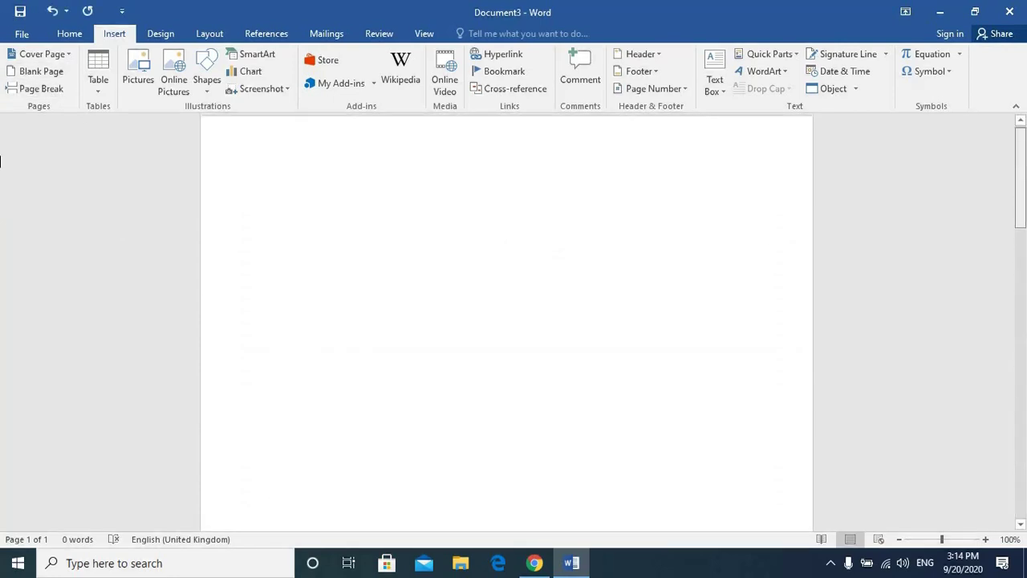
left_click(34, 89)
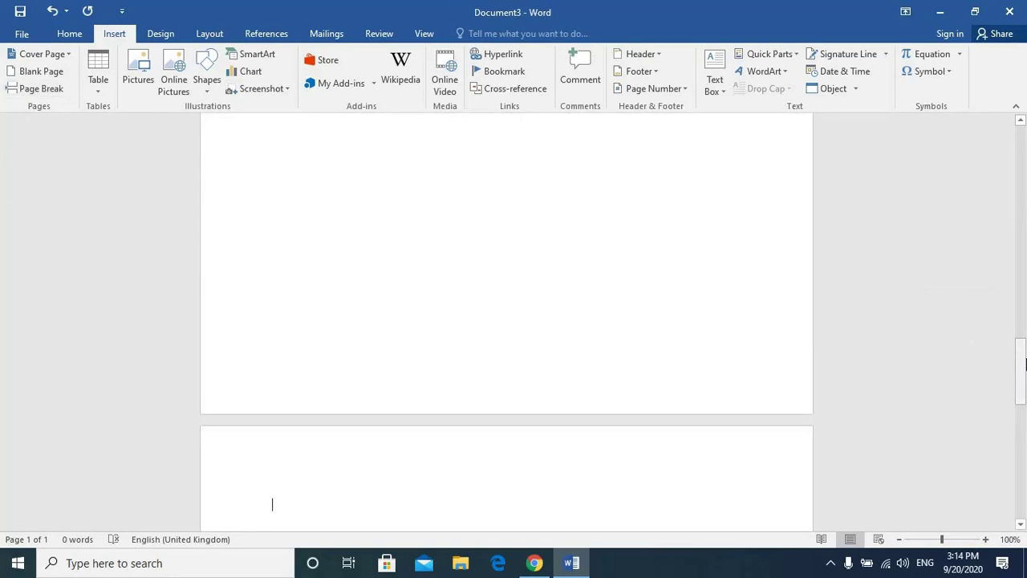
left_click_drag(1024, 428, 966, 138)
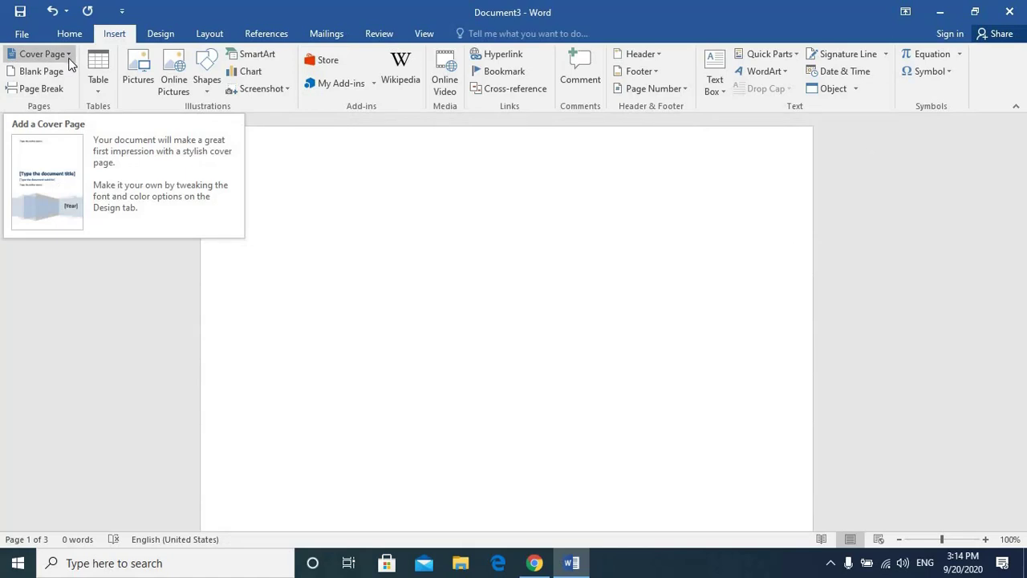
- Look at More Cover Pages from Office.com in the cover page gallery, then close it
left_click(44, 53)
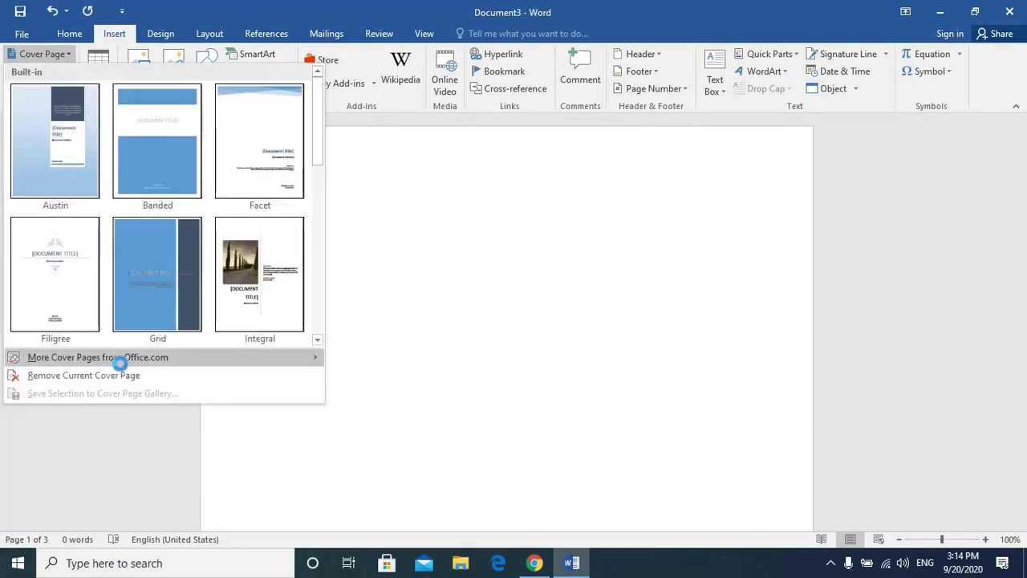
mouse_move(116, 359)
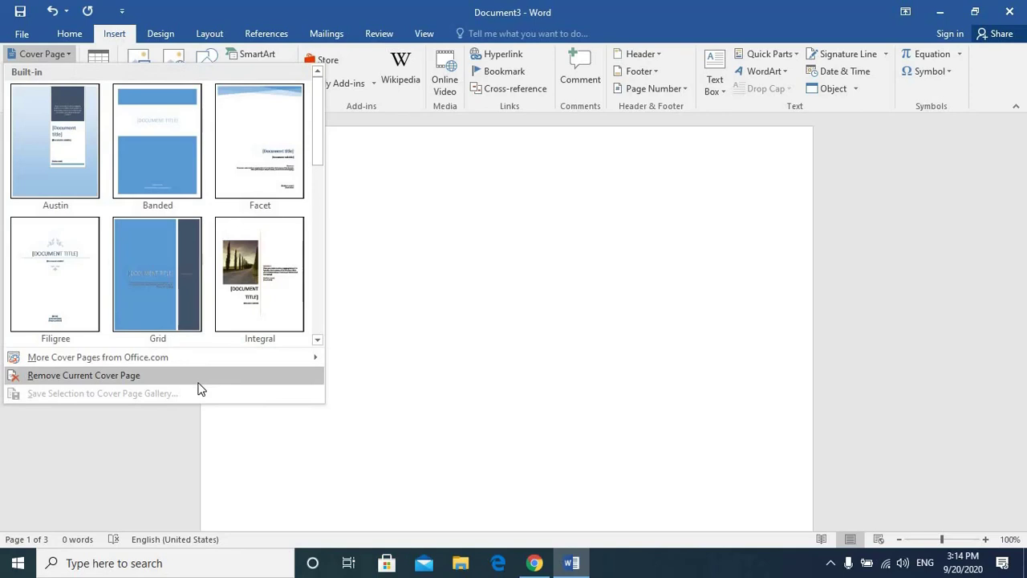
left_click(476, 229)
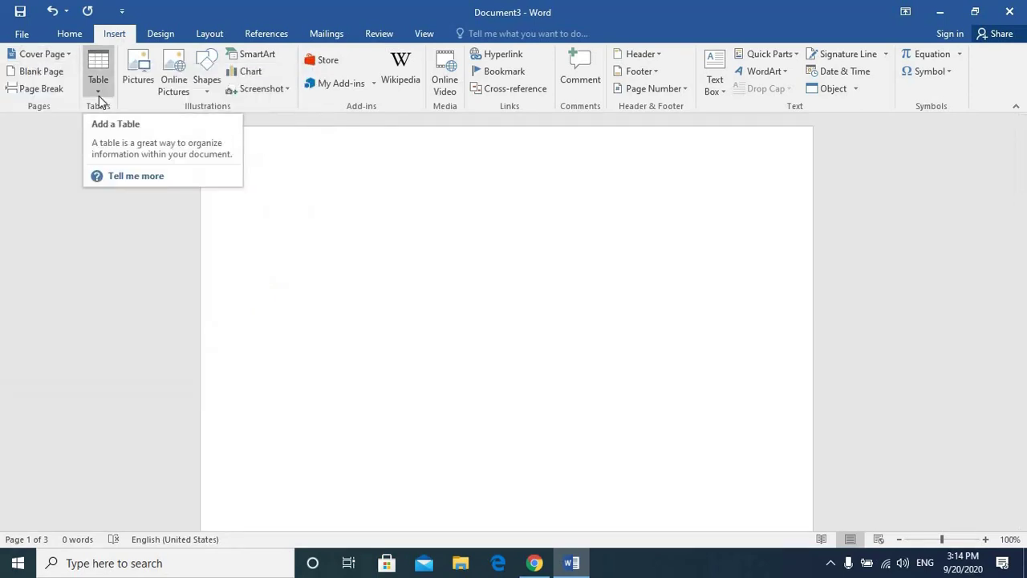
- Insert a table of 7 columns by 8 rows
left_click(99, 95)
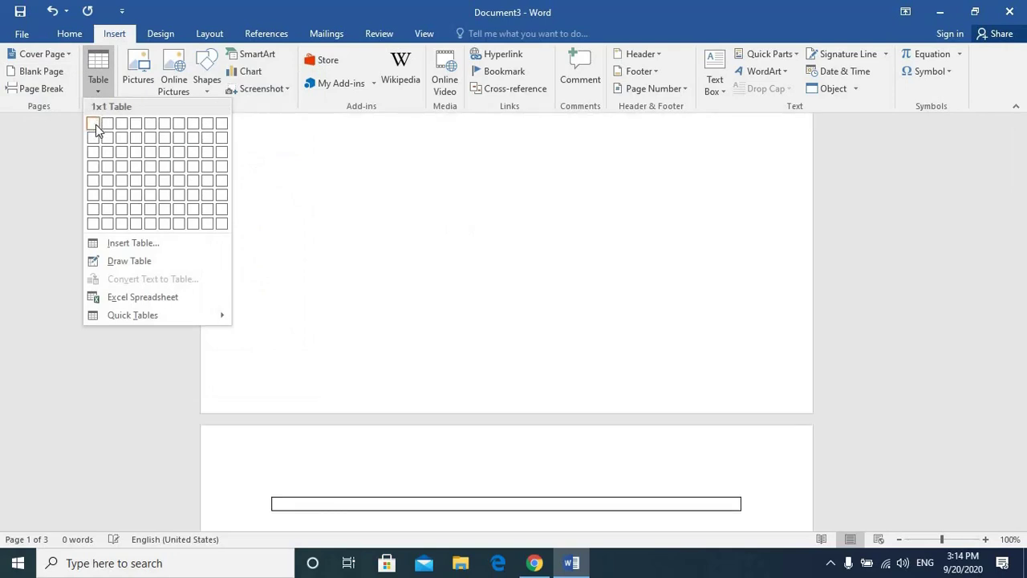
left_click(751, 249)
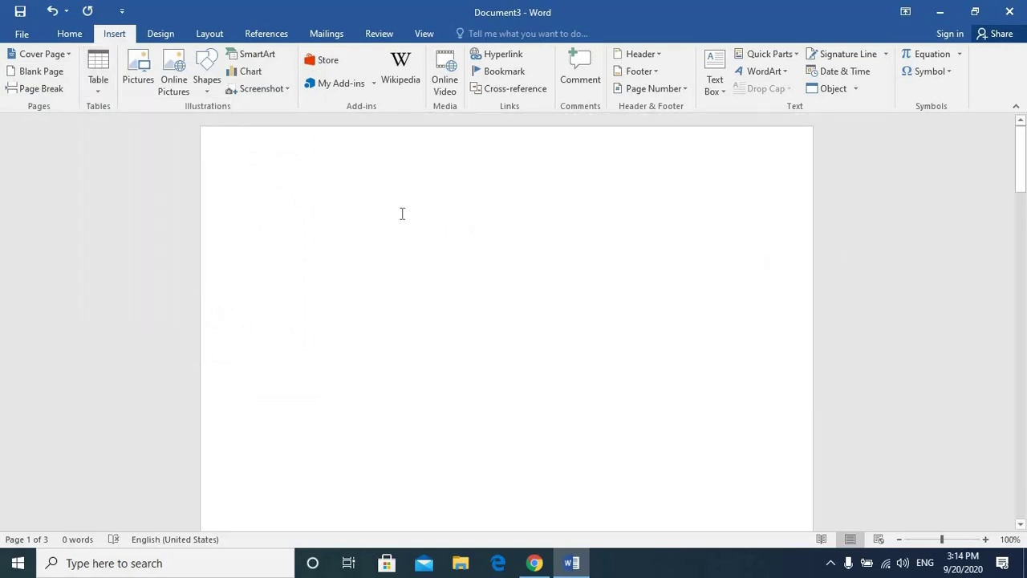
left_click(107, 96)
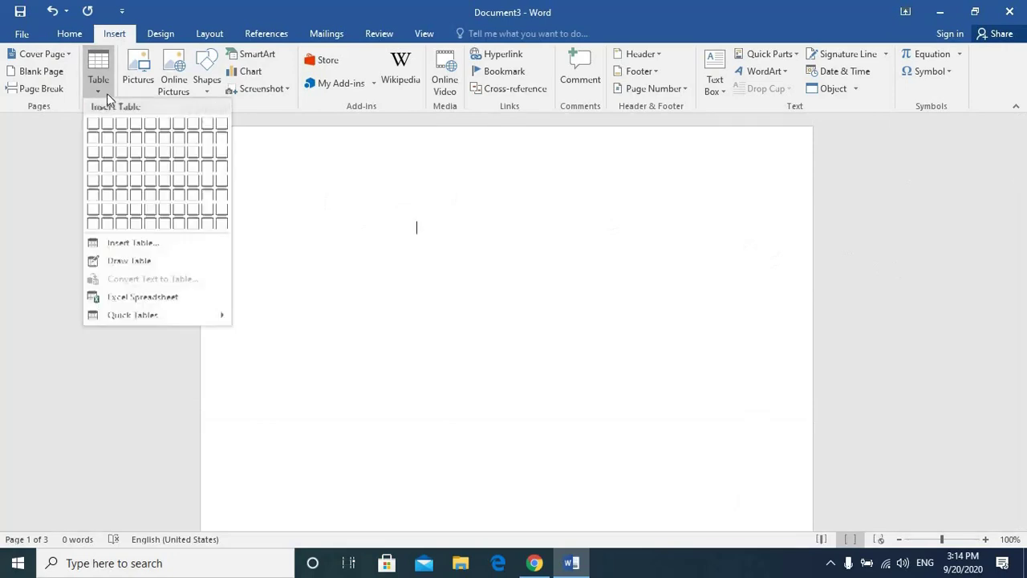
left_click(177, 224)
left_click_drag(1025, 241, 1023, 277)
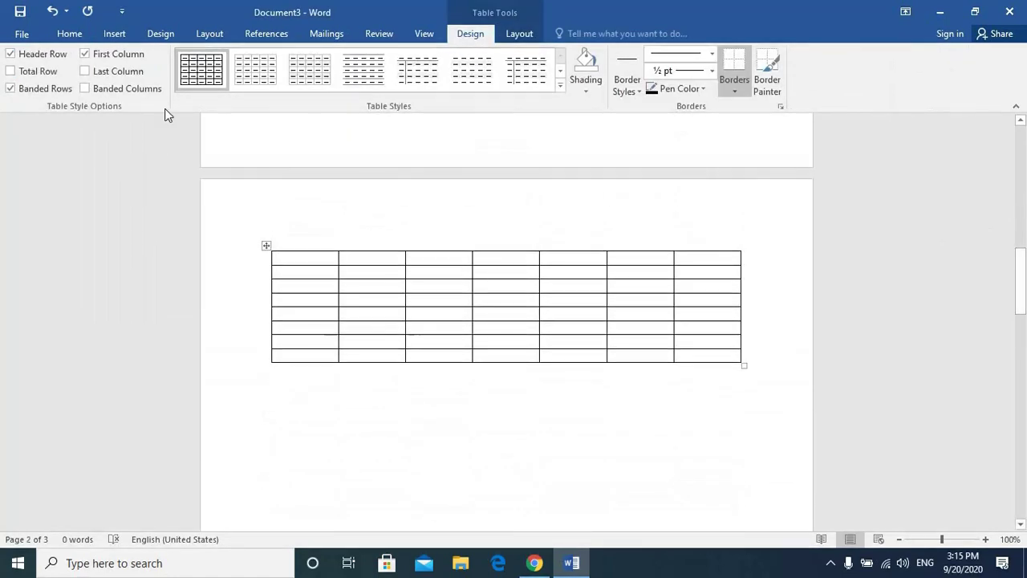
- Try two table styles on the whole table, then undo back to the plain grid
left_click(266, 244)
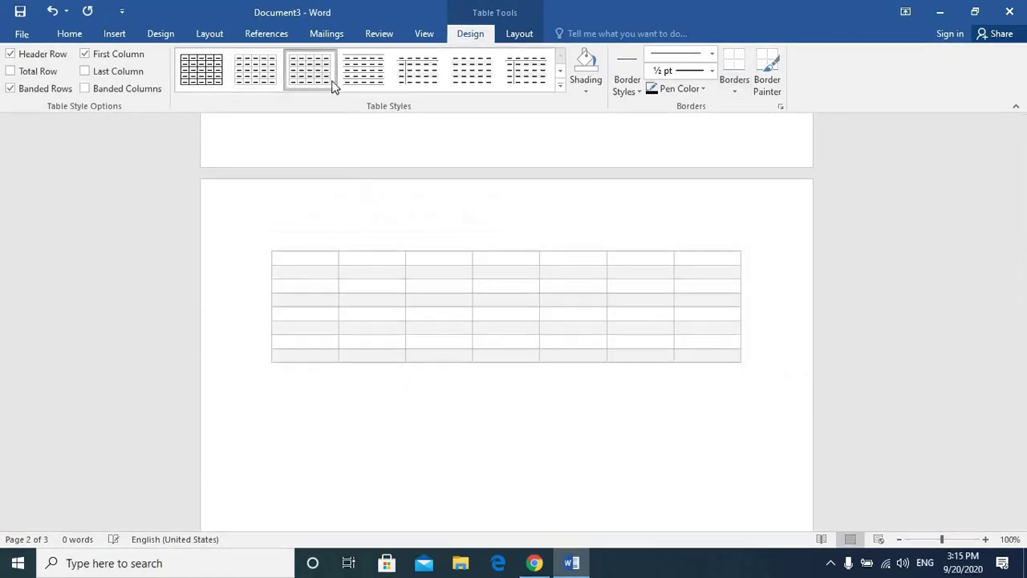
left_click(361, 80)
left_click(434, 77)
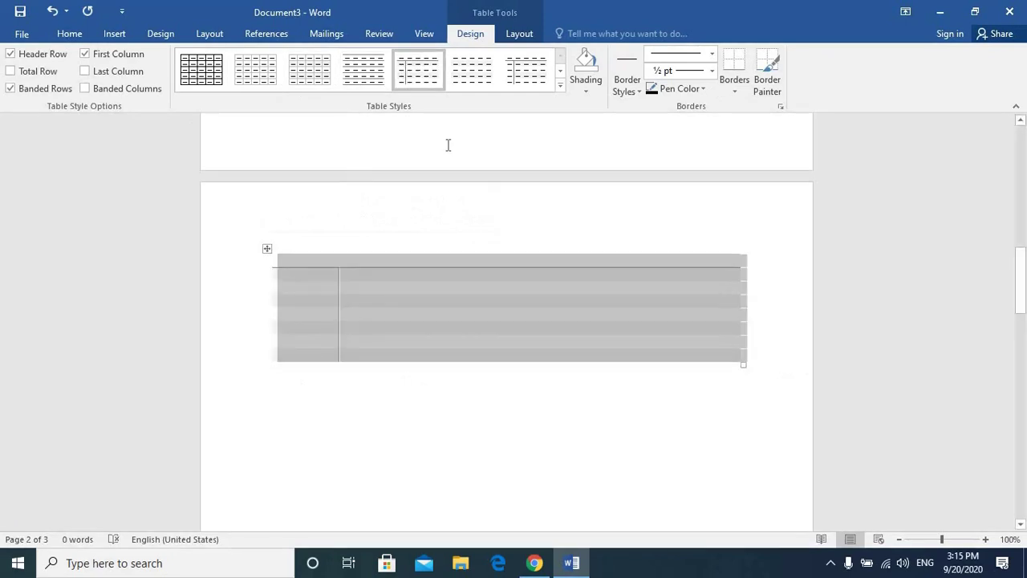
key("ctrl+z")
key("ctrl+z")
key("ctrl+z")
key("ctrl+z")
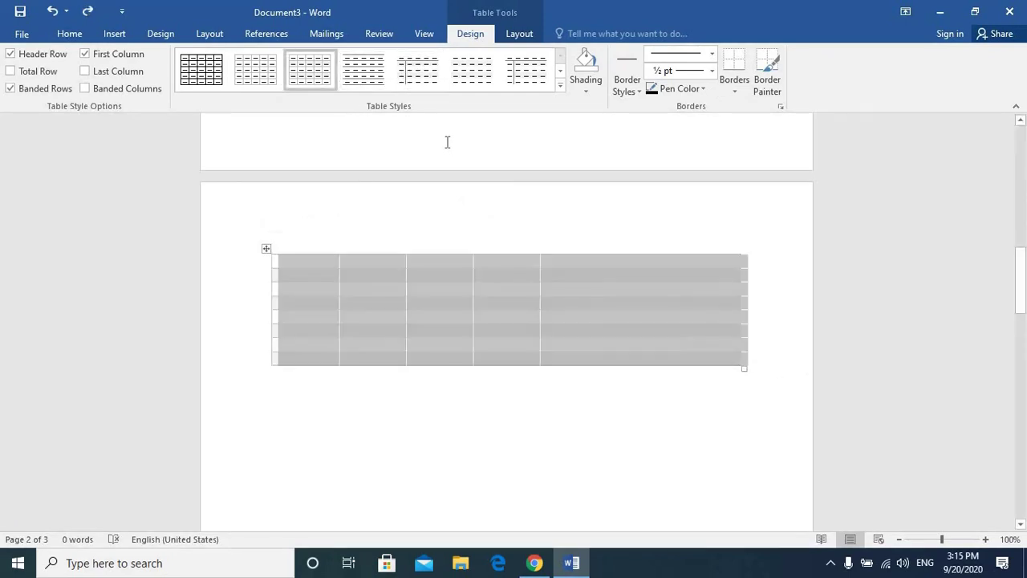
key("ctrl+z")
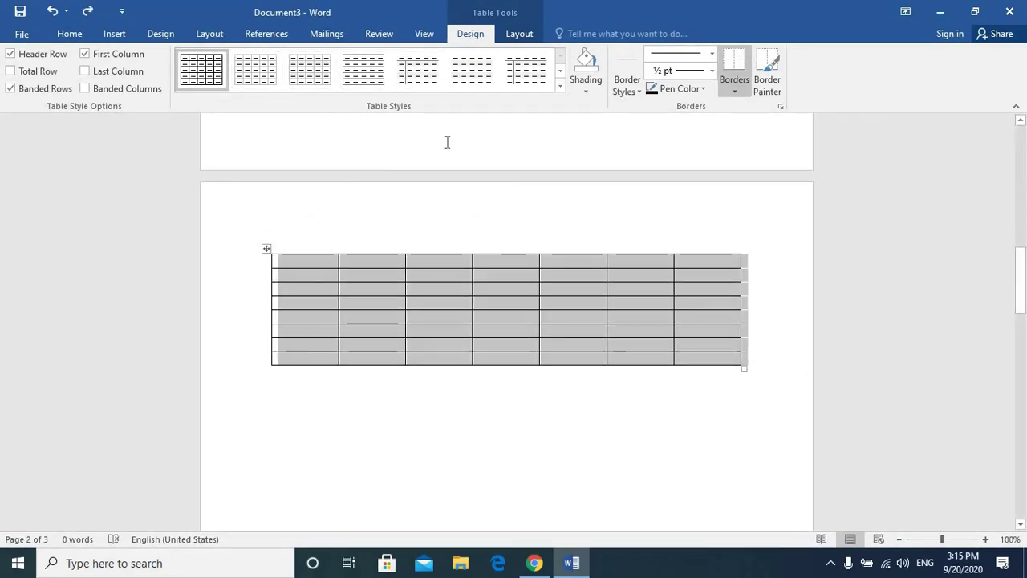
- Deselect the table and select the entire document
left_click(111, 34)
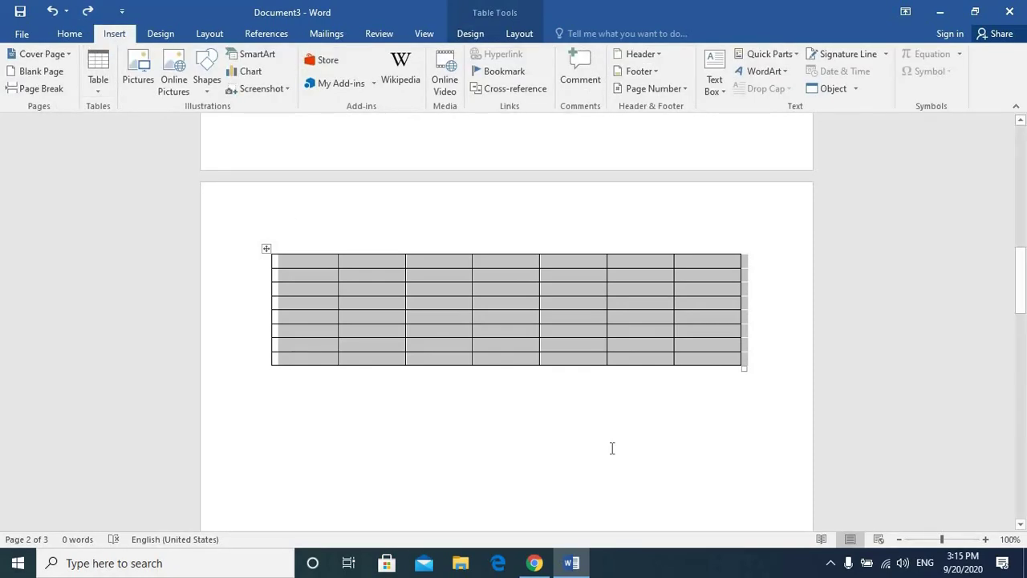
key("Left")
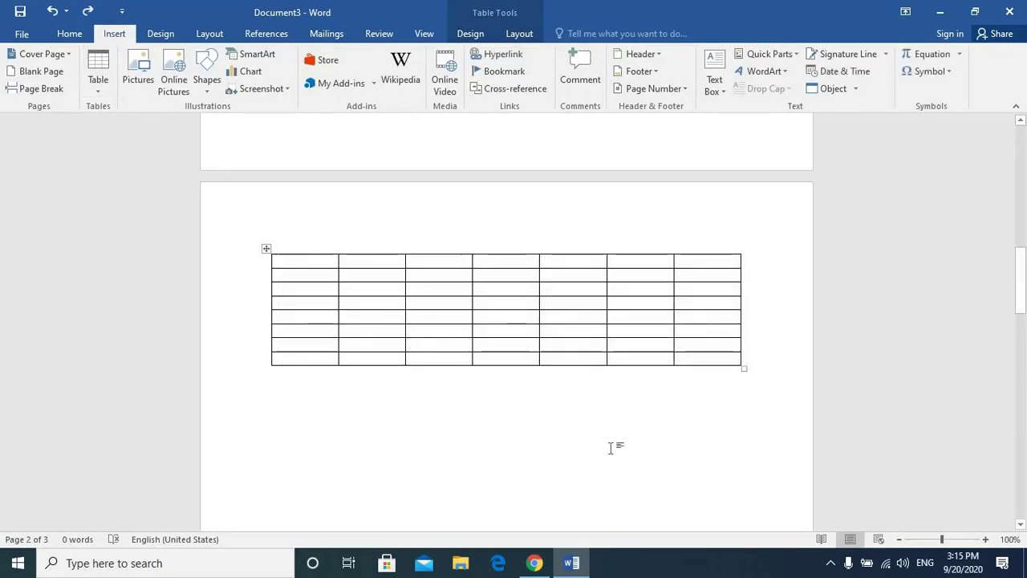
key("ctrl+a")
- Delete the document's contents and insert an empty table of 20 columns by 15 rows
key("Delete")
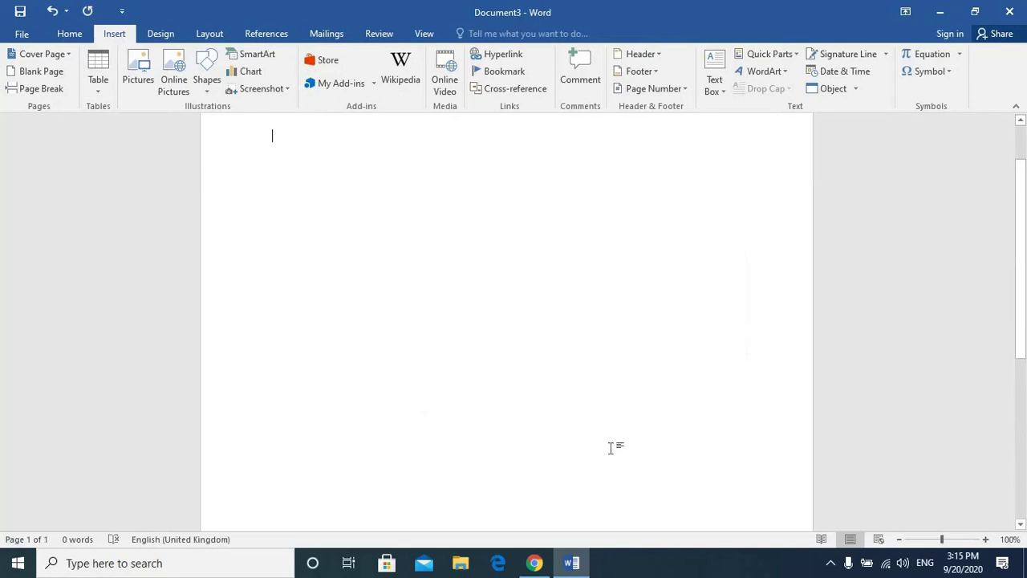
scroll(1003, 175, "up", 2)
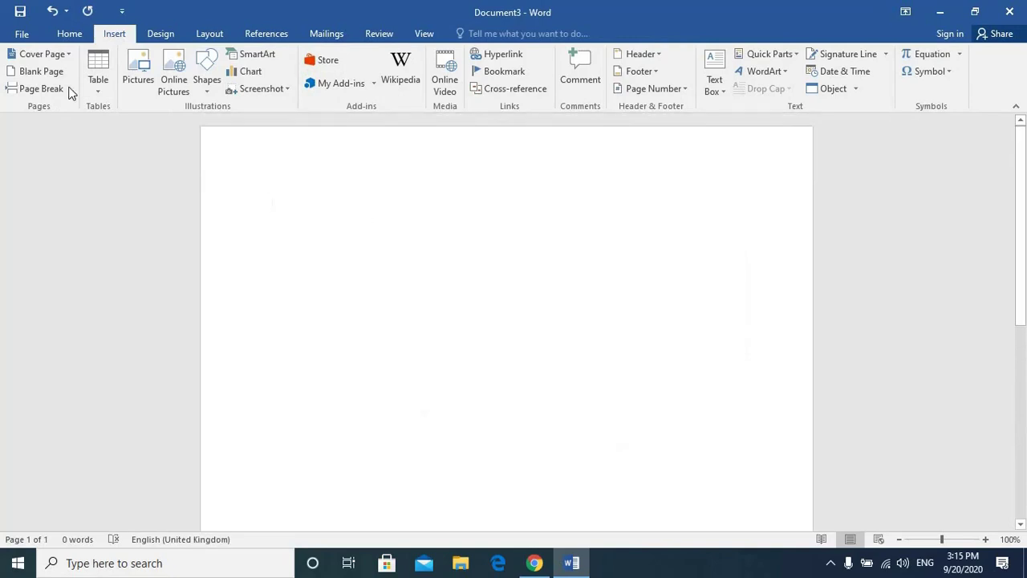
left_click(98, 80)
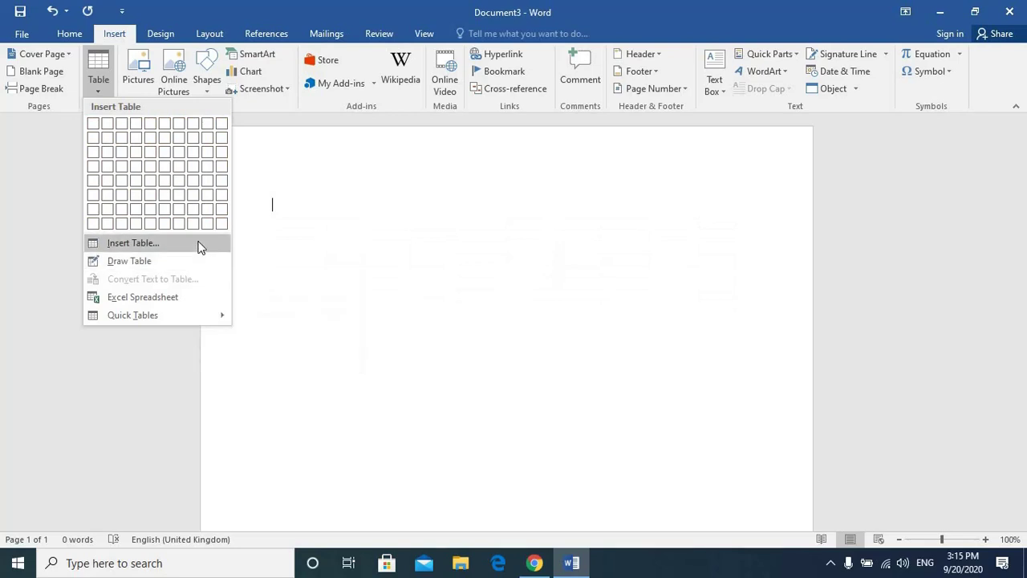
left_click(199, 247)
left_click(557, 212)
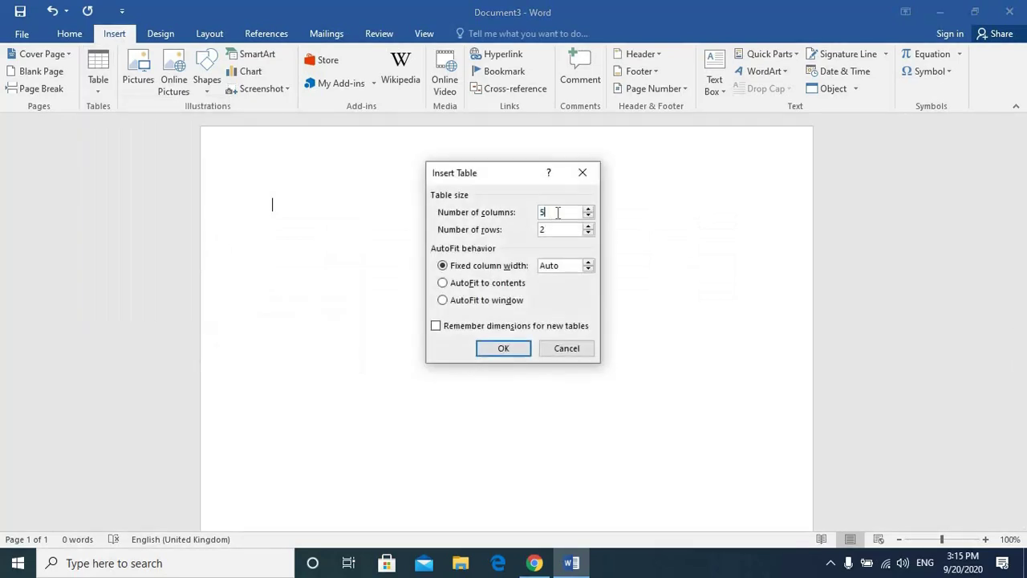
key("BackSpace")
type("2")
key("BackSpace")
type("15")
left_click(517, 347)
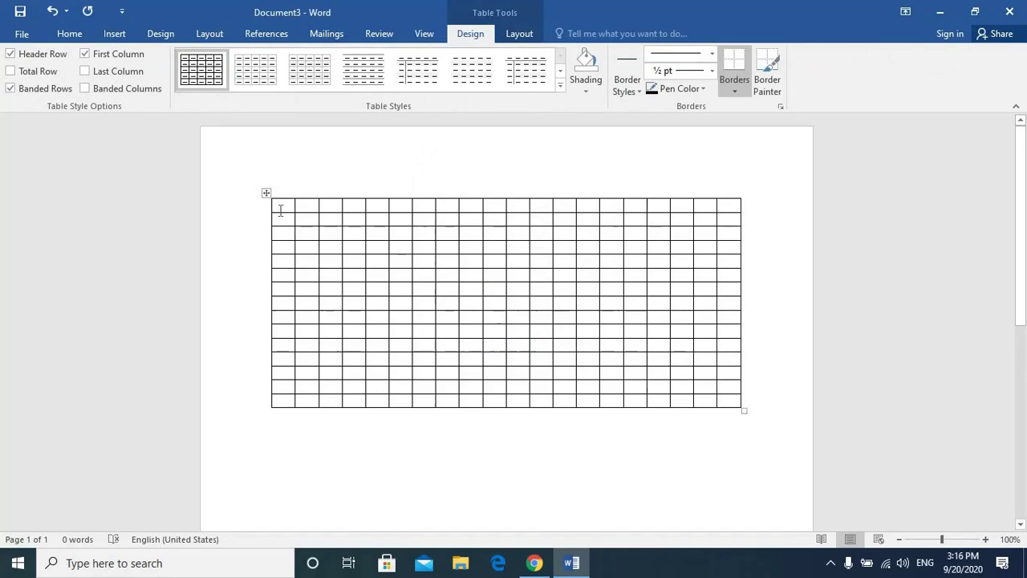
- Type the headers Name and Mark, adjusting the Name column's width
type("Na")
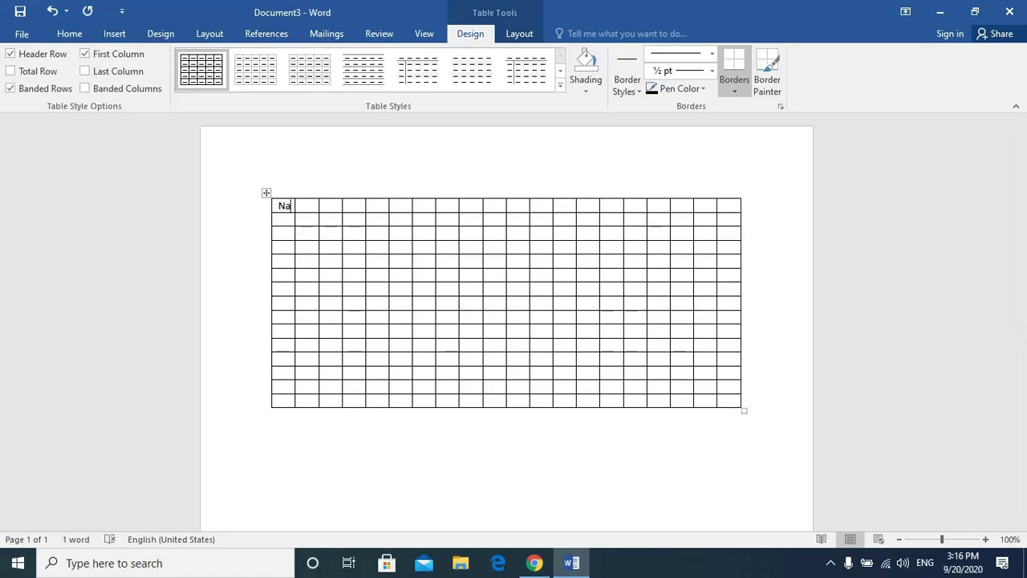
type("me")
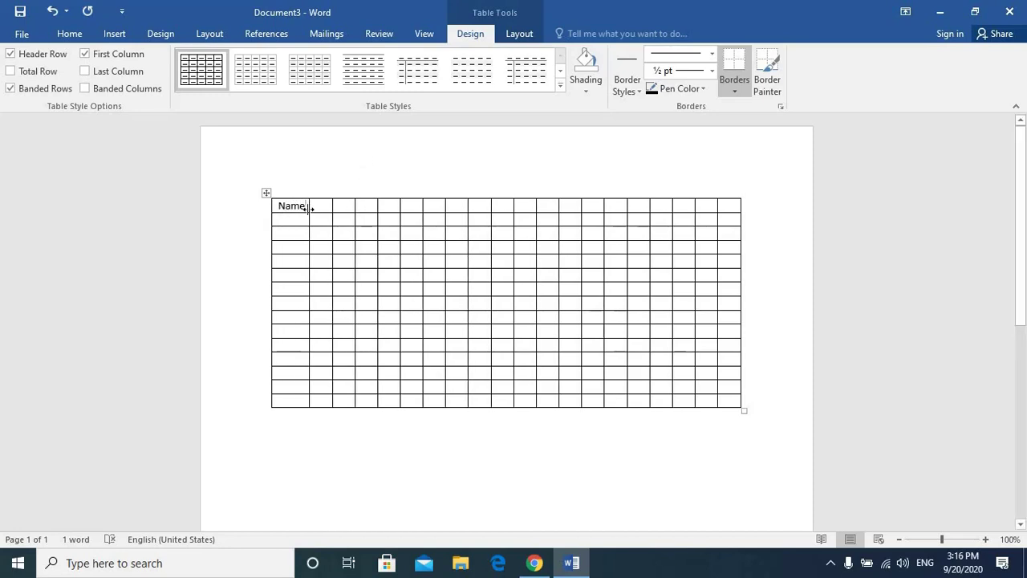
left_click_drag(310, 208, 312, 207)
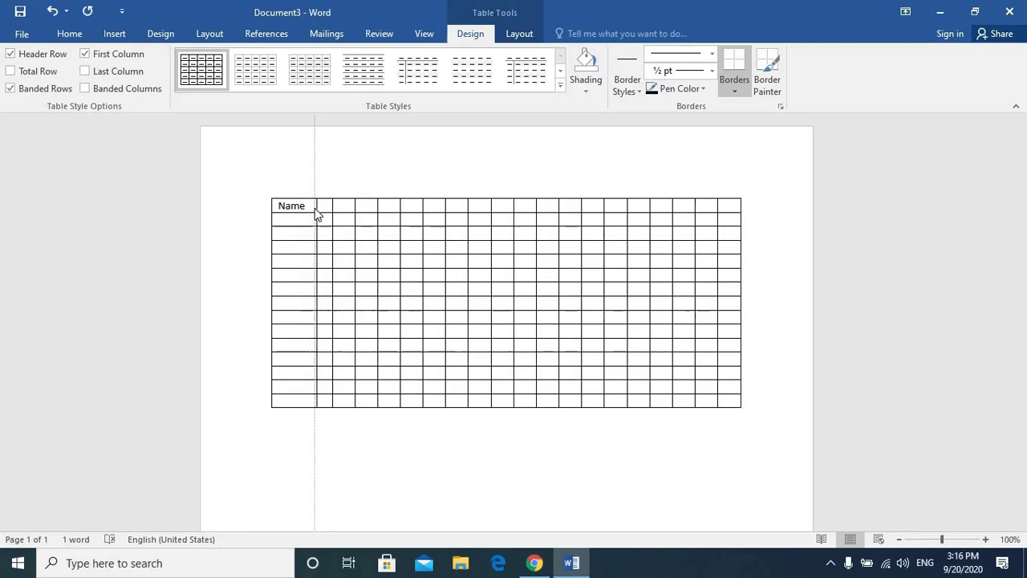
mouse_move(317, 215)
left_mouse_down()
mouse_move(321, 207)
mouse_move(310, 211)
left_mouse_up()
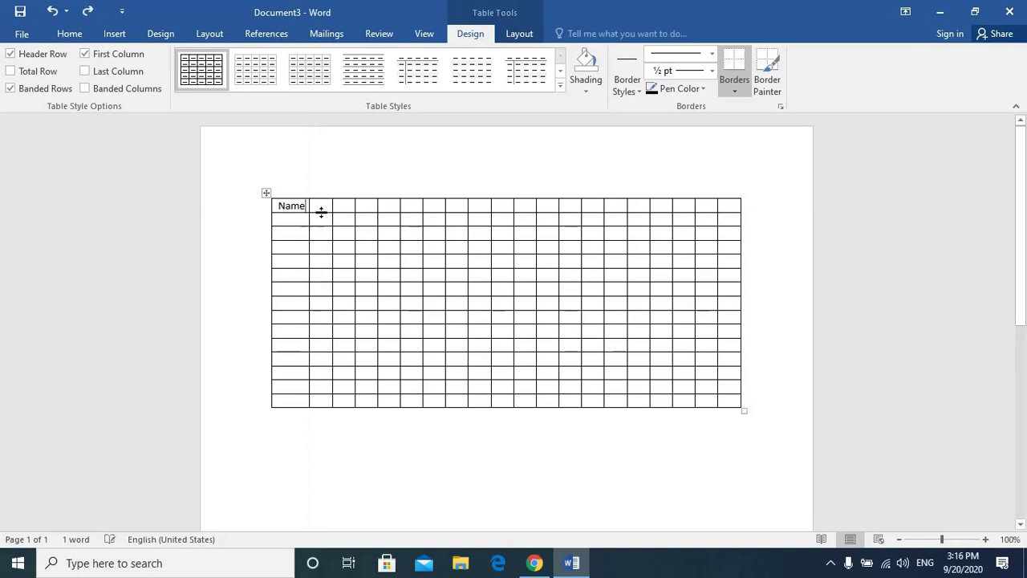
left_click(329, 206)
type("Mark")
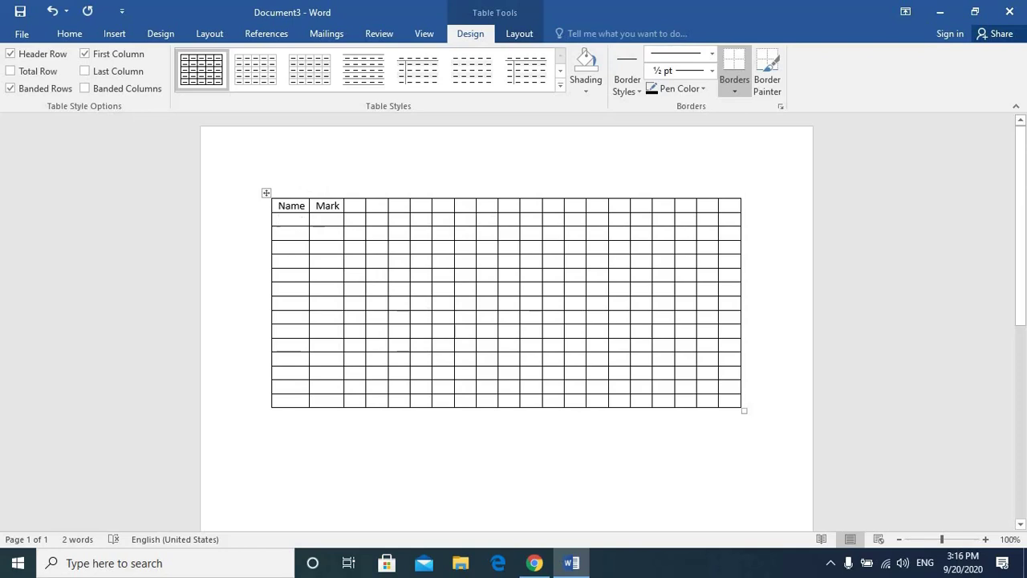
- Fill in rows Ali, BB, CC, DD with marks 19, 12, 13 and 30
left_click(298, 222)
type("Ali")
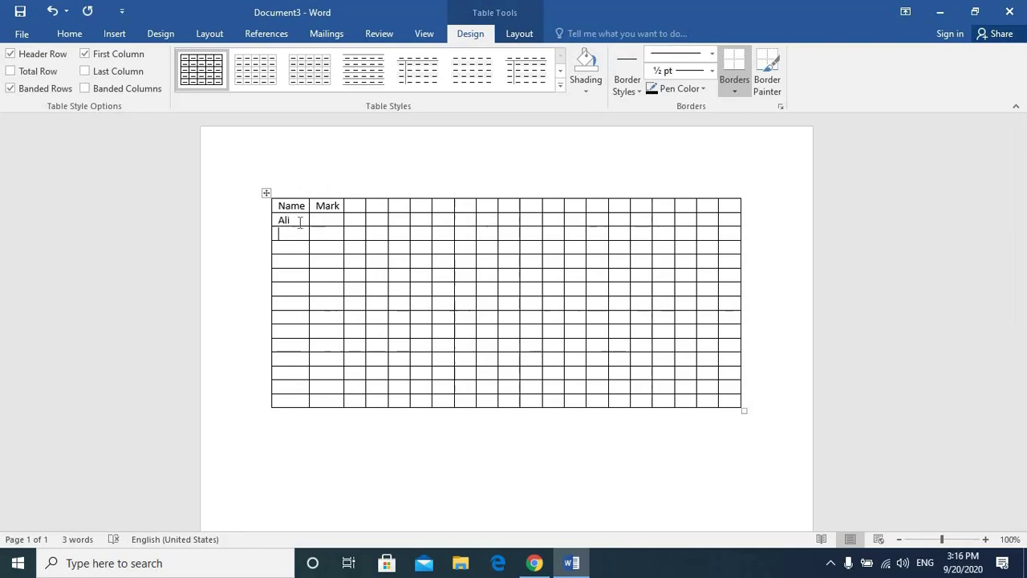
key("Down")
type("BB")
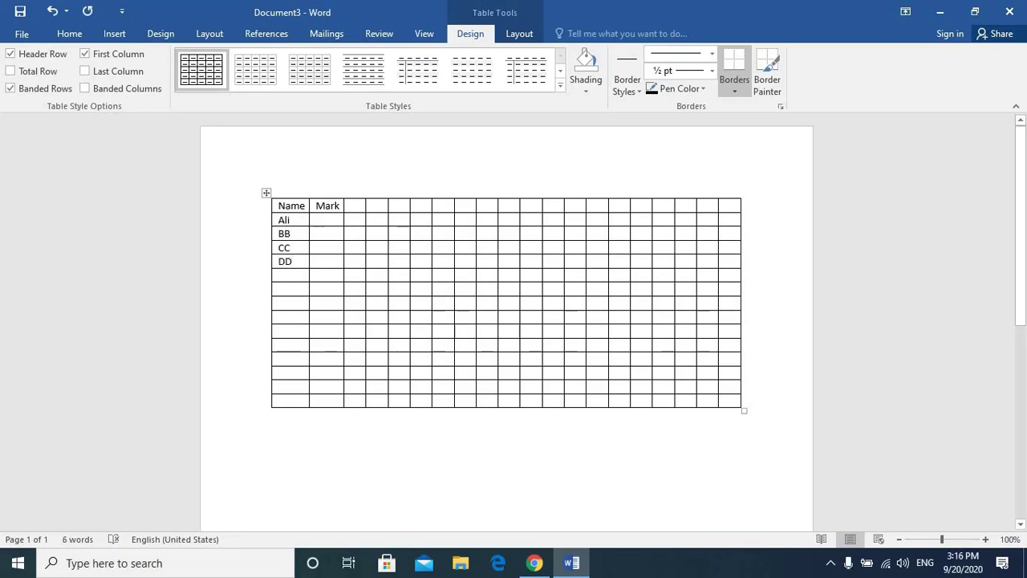
type("19")
left_click(324, 234)
type("12")
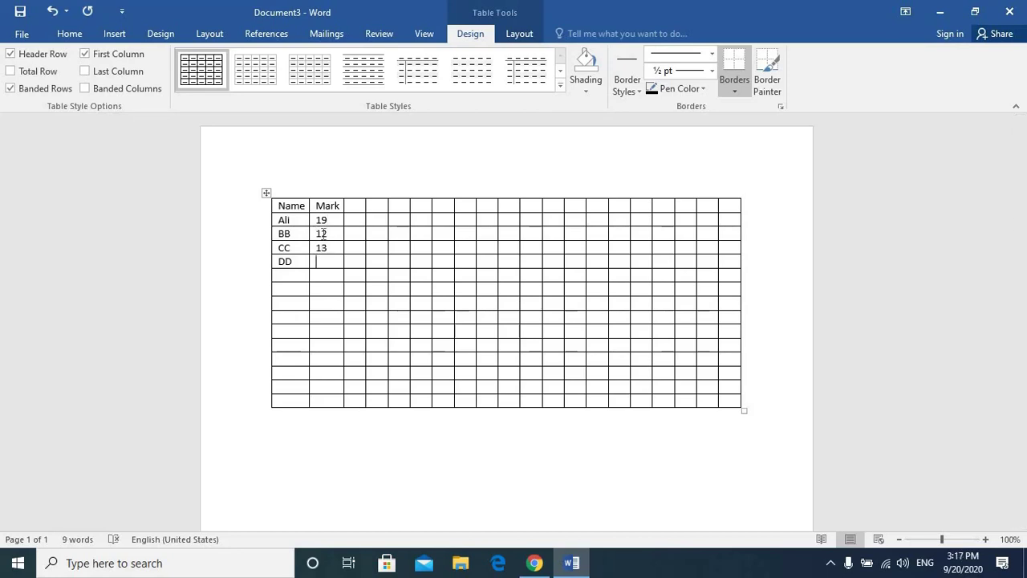
left_click(318, 261)
type("30")
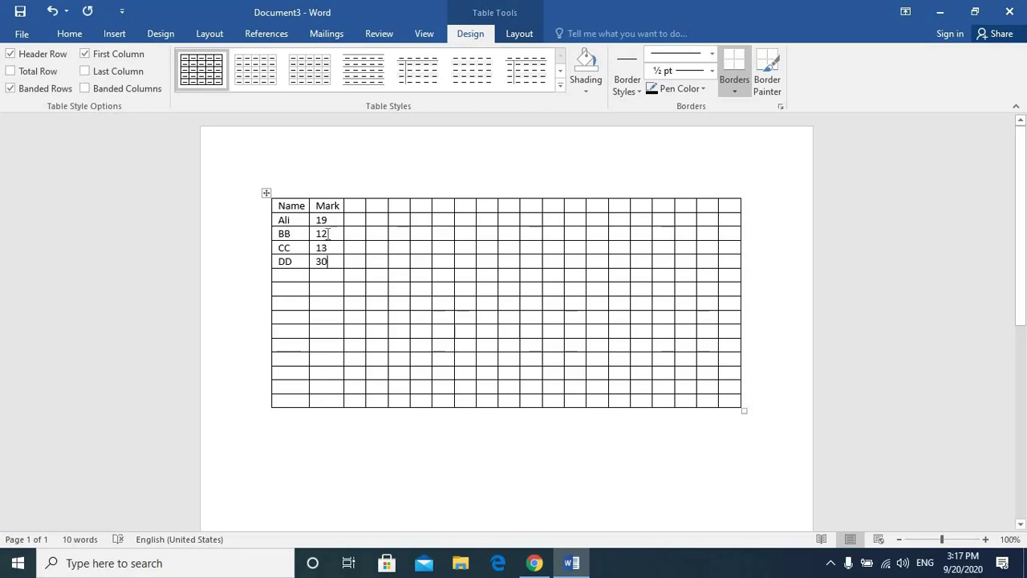
left_click(377, 249)
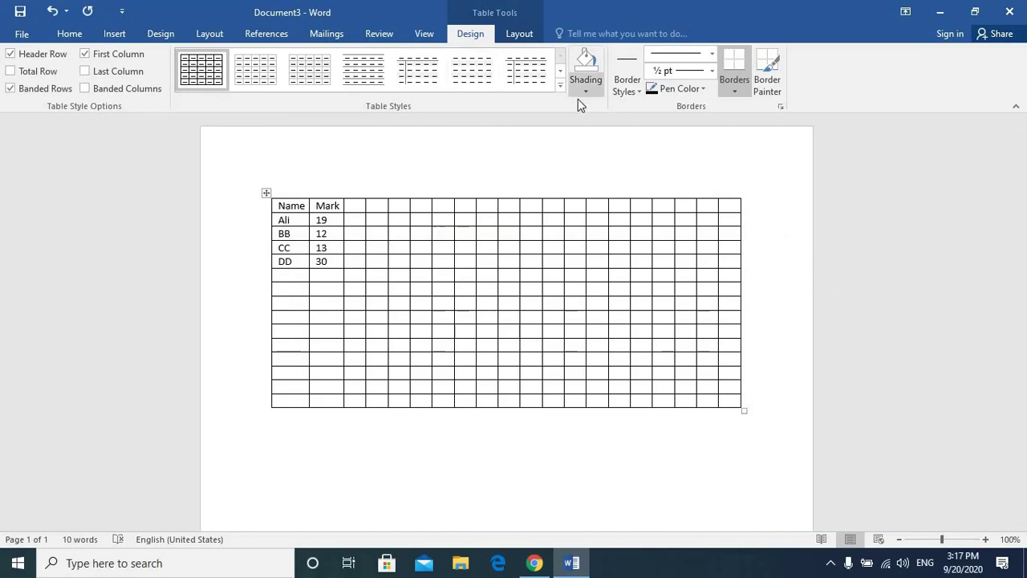
- Select the whole table and preview shading colours without applying any
left_click(268, 192)
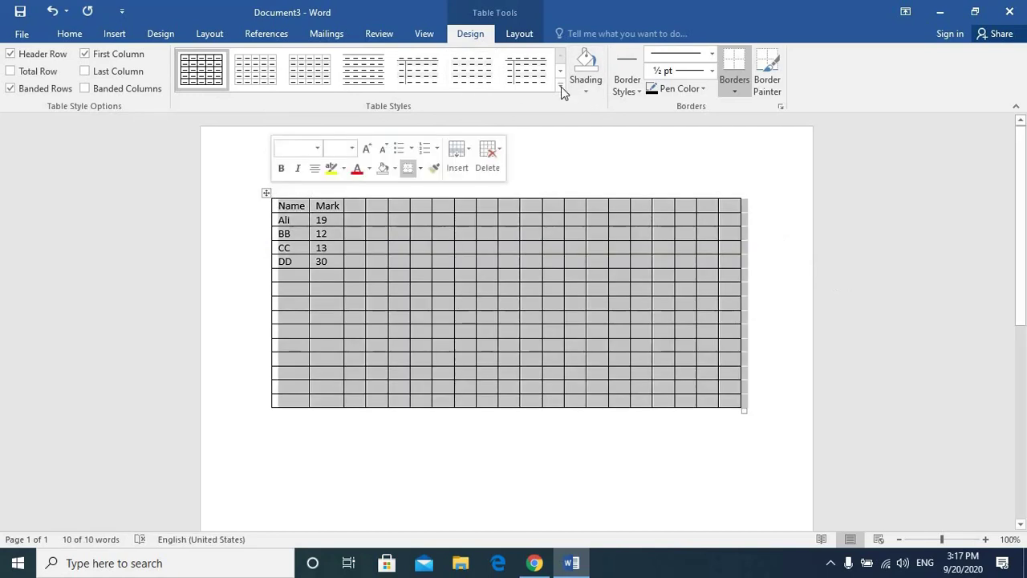
left_click(586, 90)
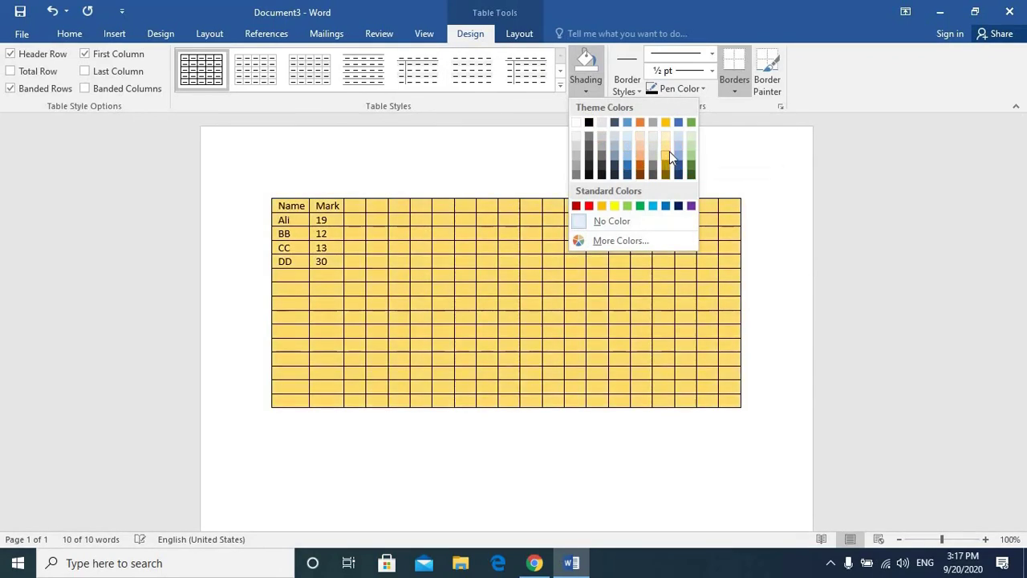
key("Escape")
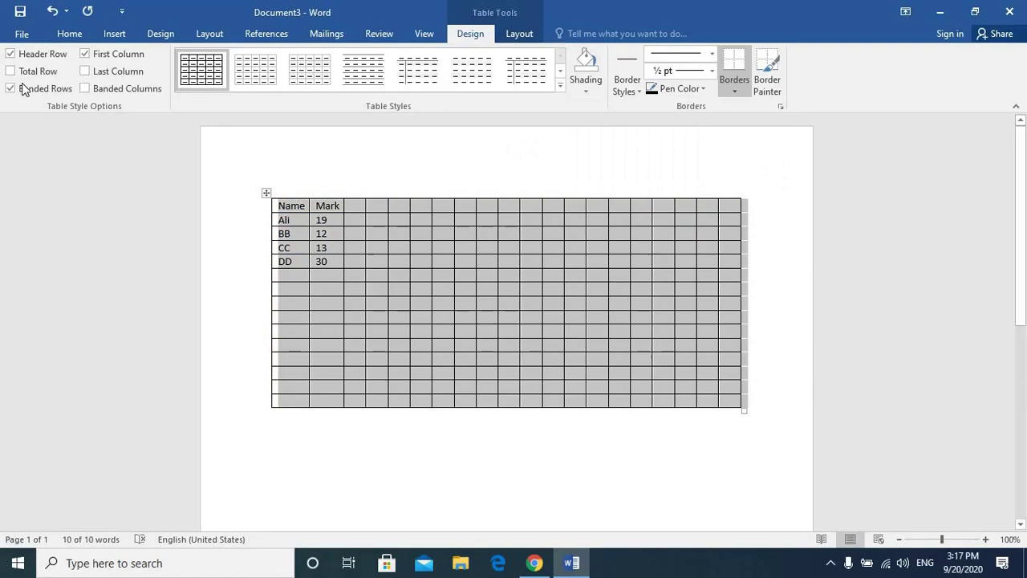
left_click(117, 37)
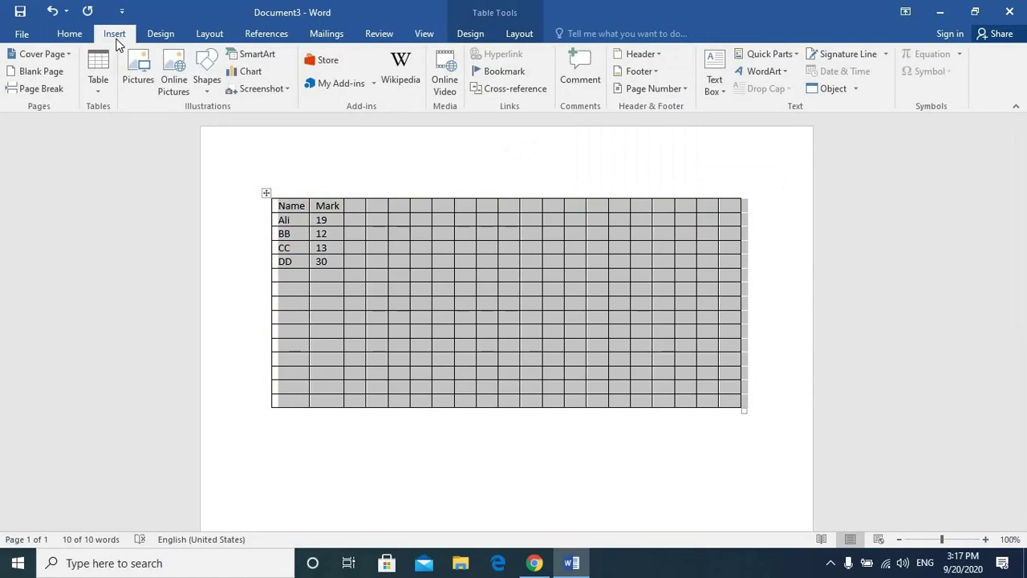
- Insert the picture named 2, then undo it
left_click(135, 87)
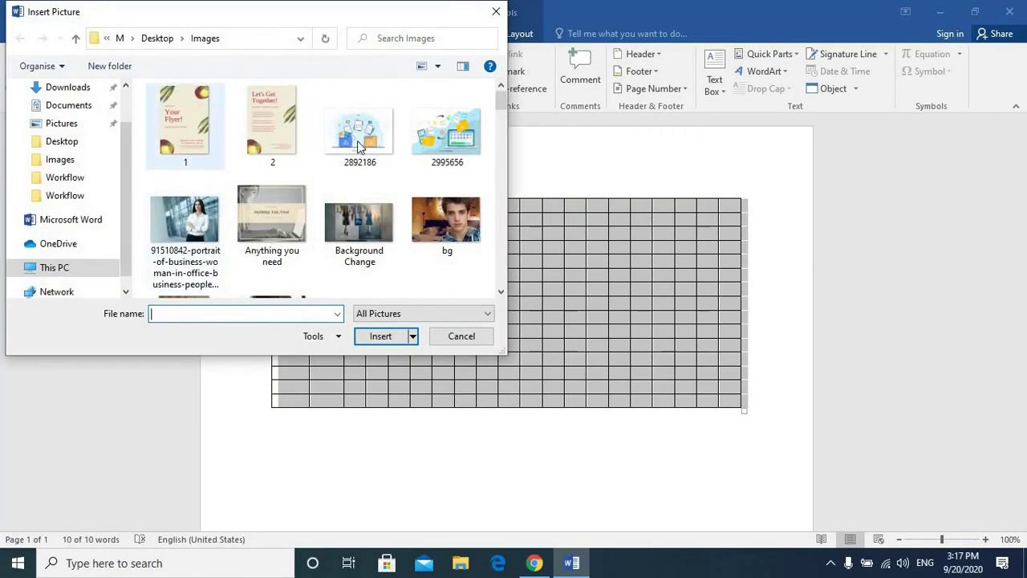
left_click(275, 122)
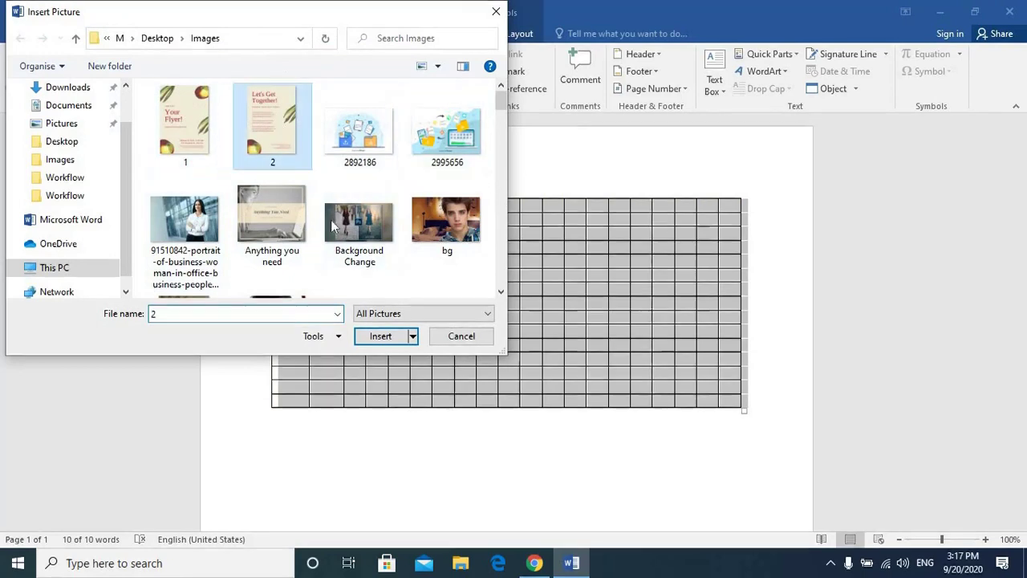
left_click(382, 341)
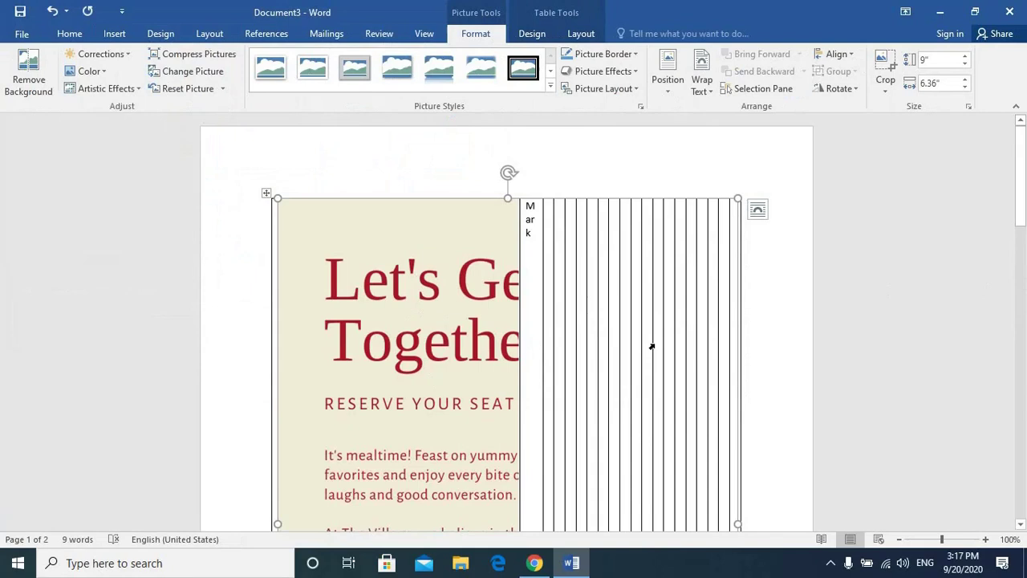
key("ctrl+z")
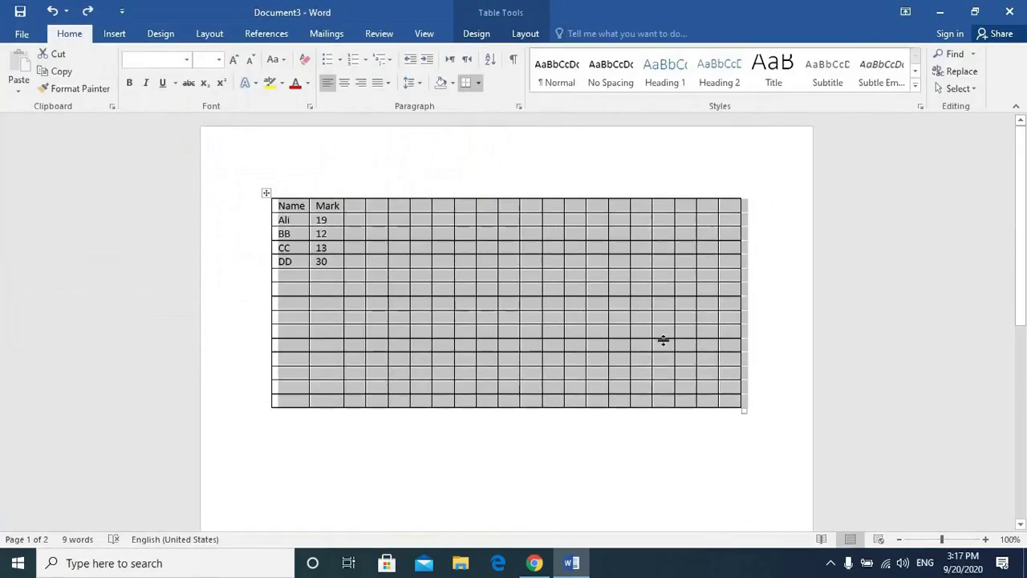
- Insert the 'Your Flyer!' picture 1 below the table and shrink it to 7.32" by 5.18"
left_click(650, 447)
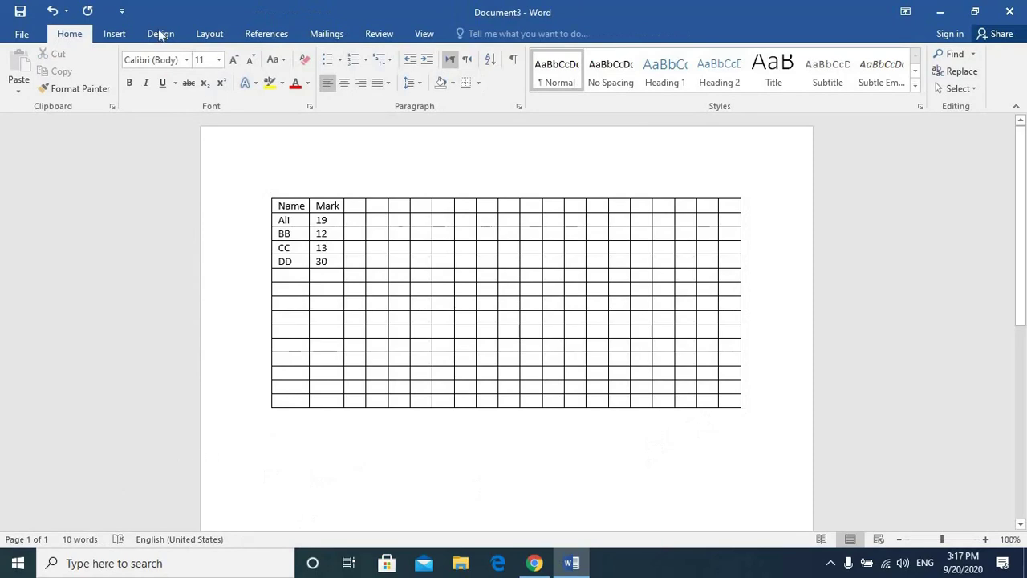
left_click(114, 34)
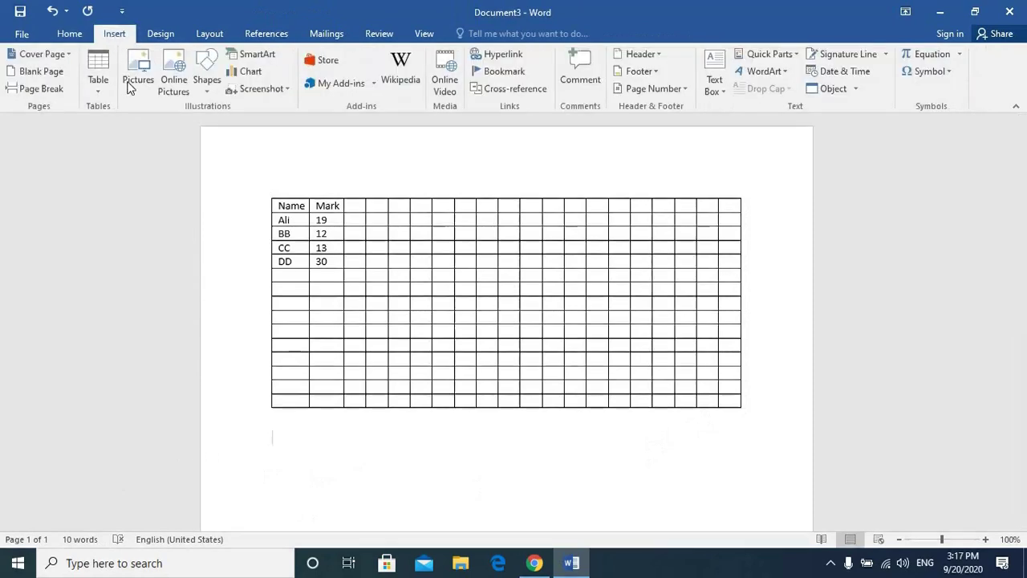
left_click(132, 76)
left_click(183, 156)
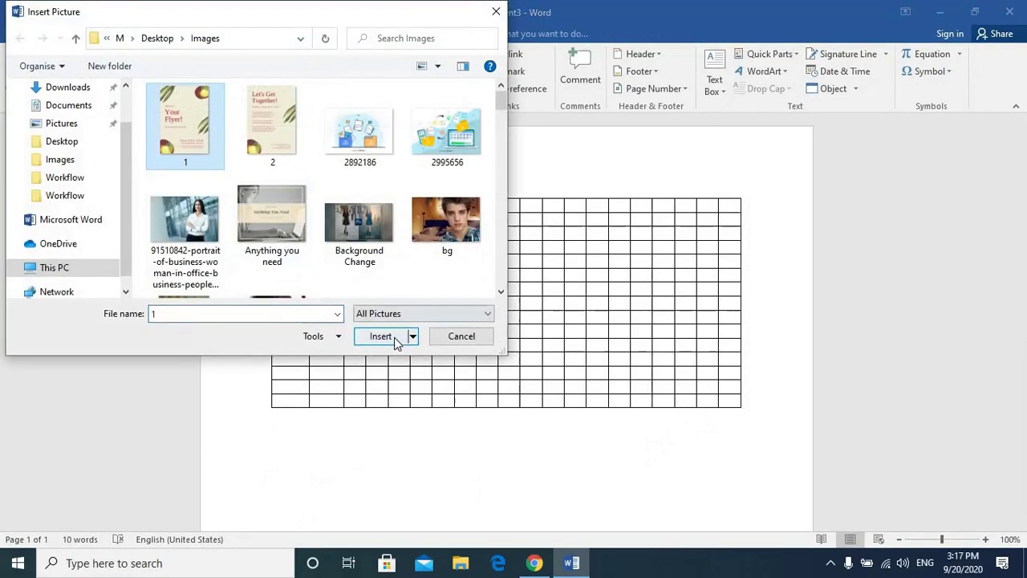
left_click(395, 336)
left_click_drag(1021, 338, 1021, 313)
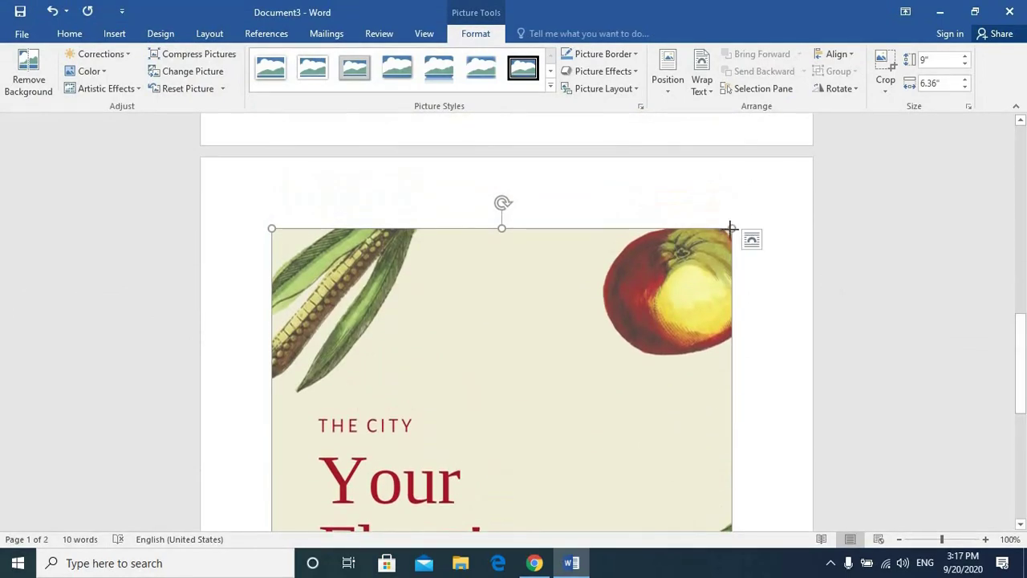
left_click_drag(730, 229, 646, 371)
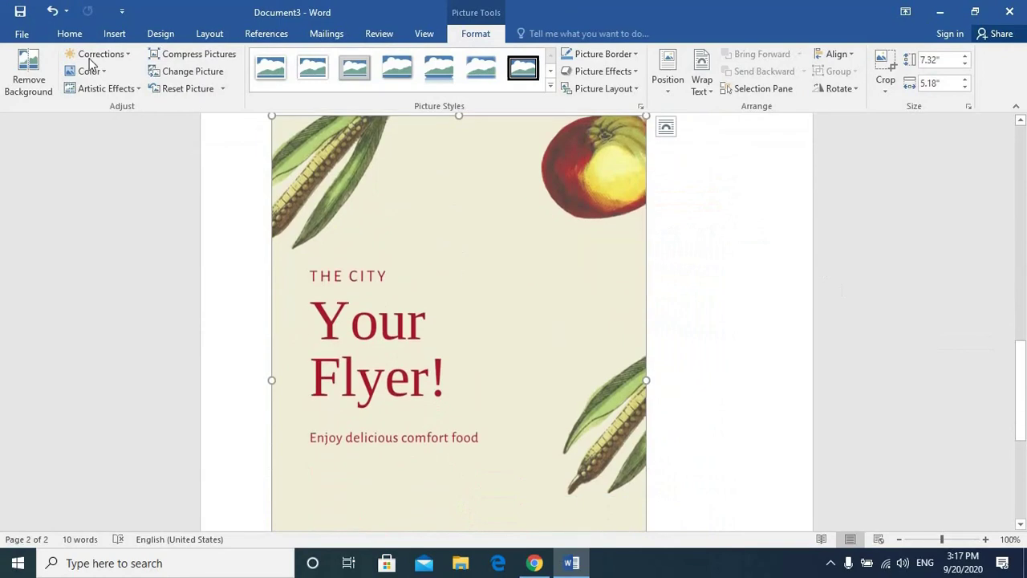
left_click(21, 34)
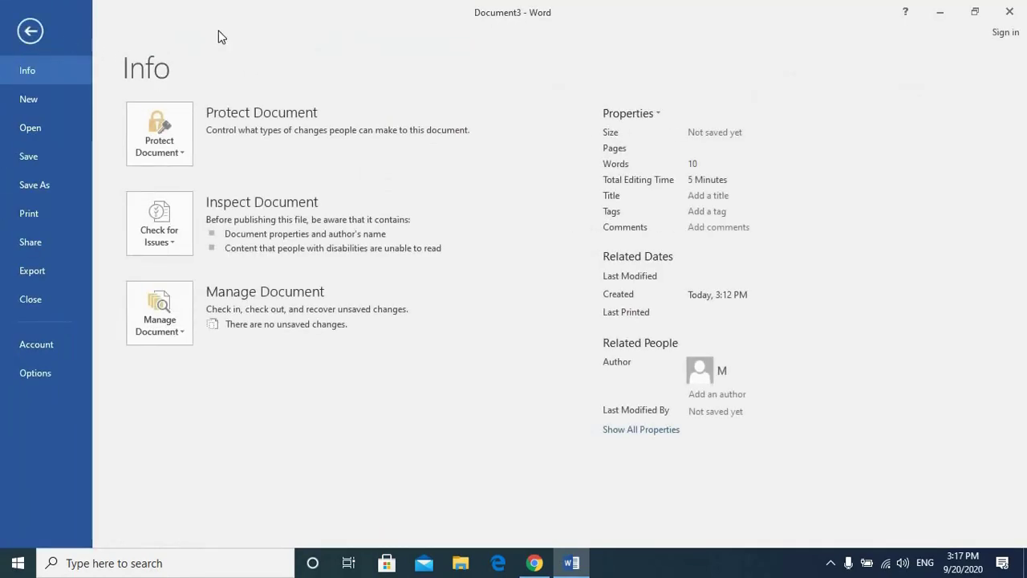
- Try right, left and centre alignment on the flyer picture, then delete the picture
left_click(29, 32)
left_click(70, 34)
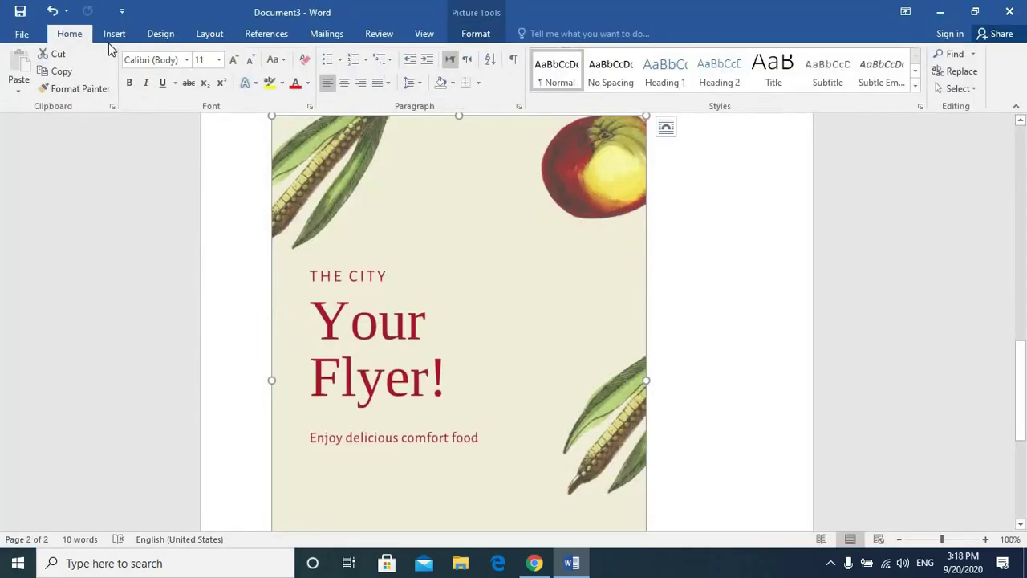
left_click(360, 84)
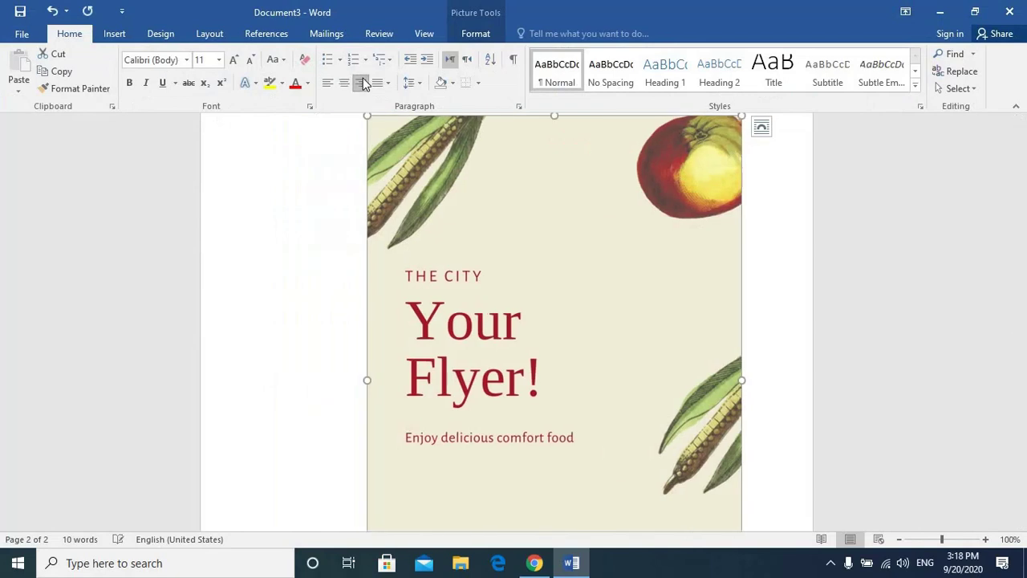
left_click(328, 83)
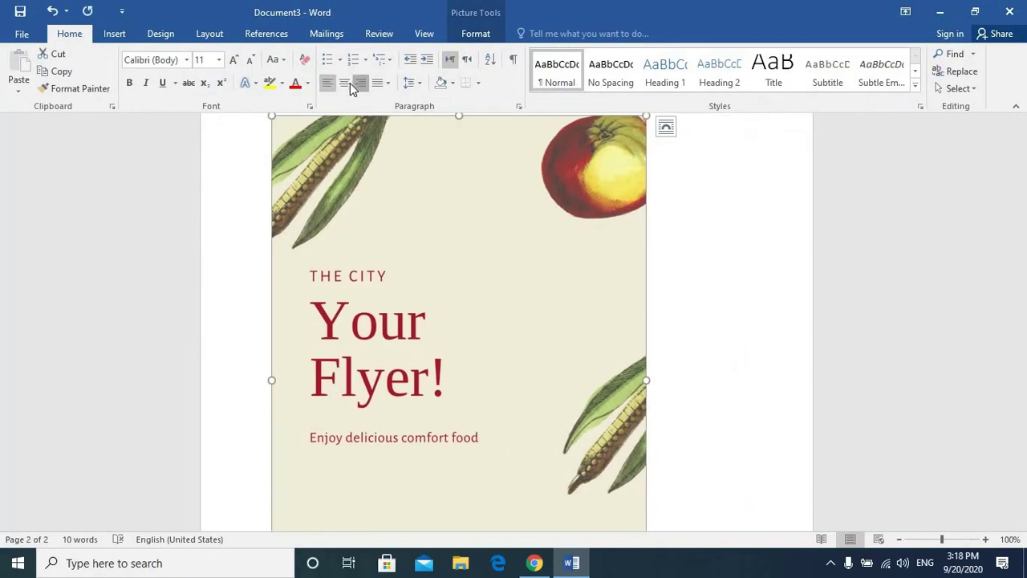
left_click(361, 83)
left_click(343, 83)
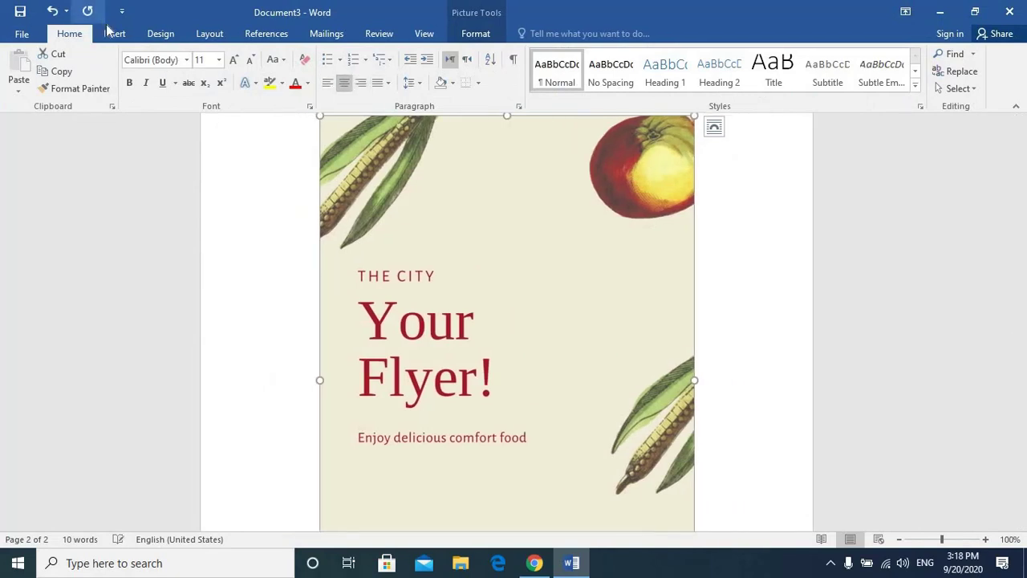
key("ctrl+z")
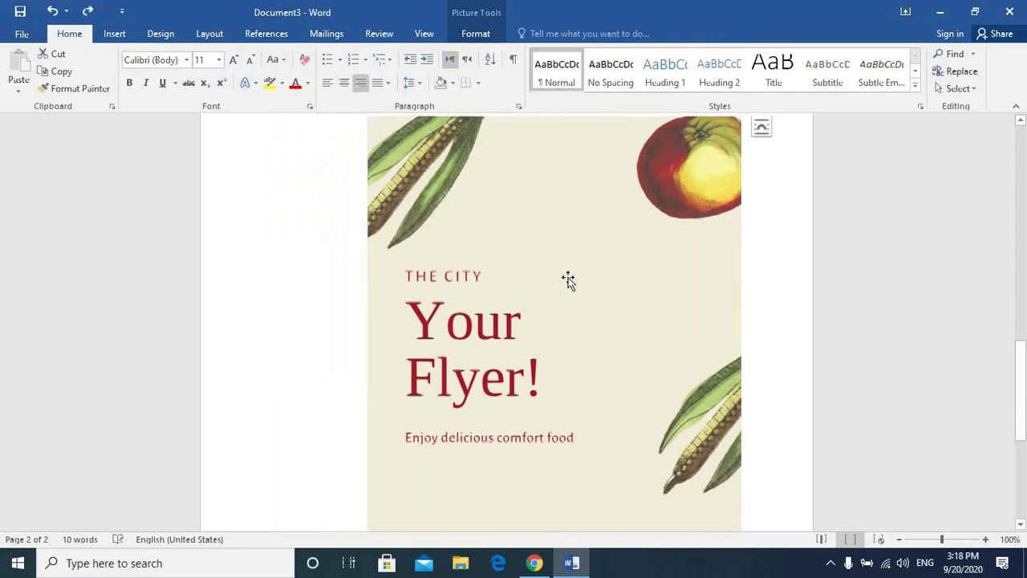
key("Delete")
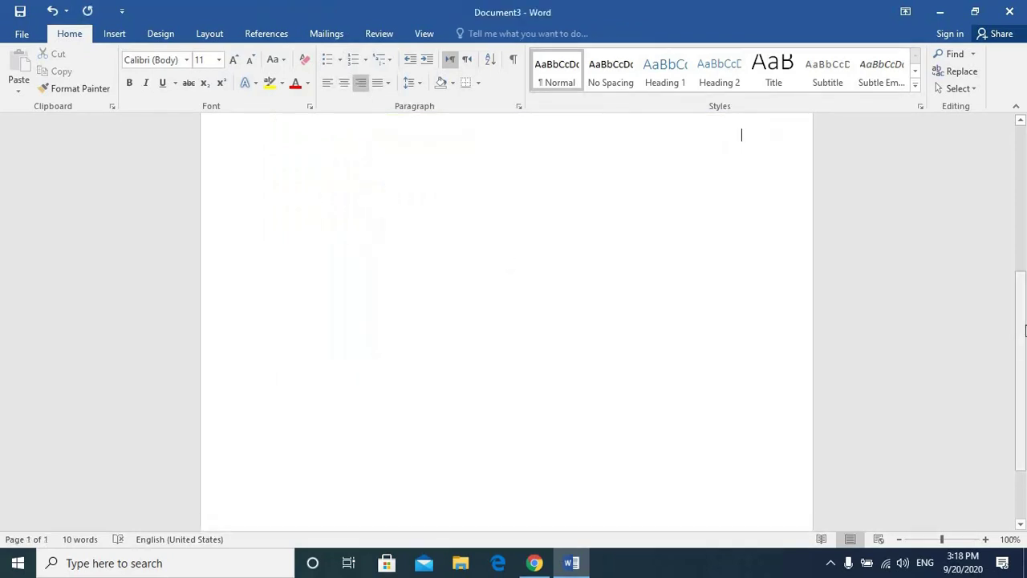
left_click(114, 34)
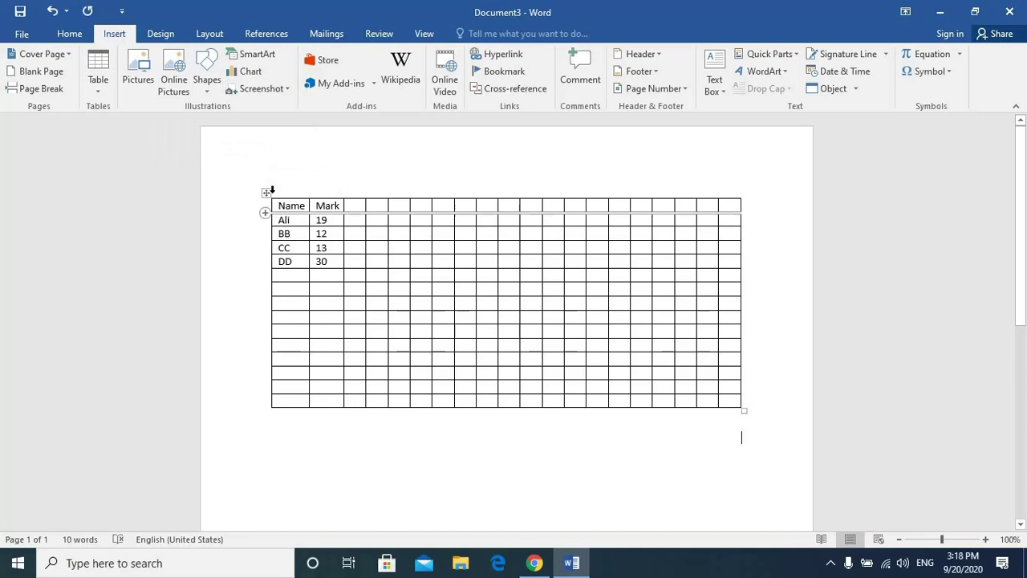
- Clear the marks table's text, then delete the entire table
left_click(267, 193)
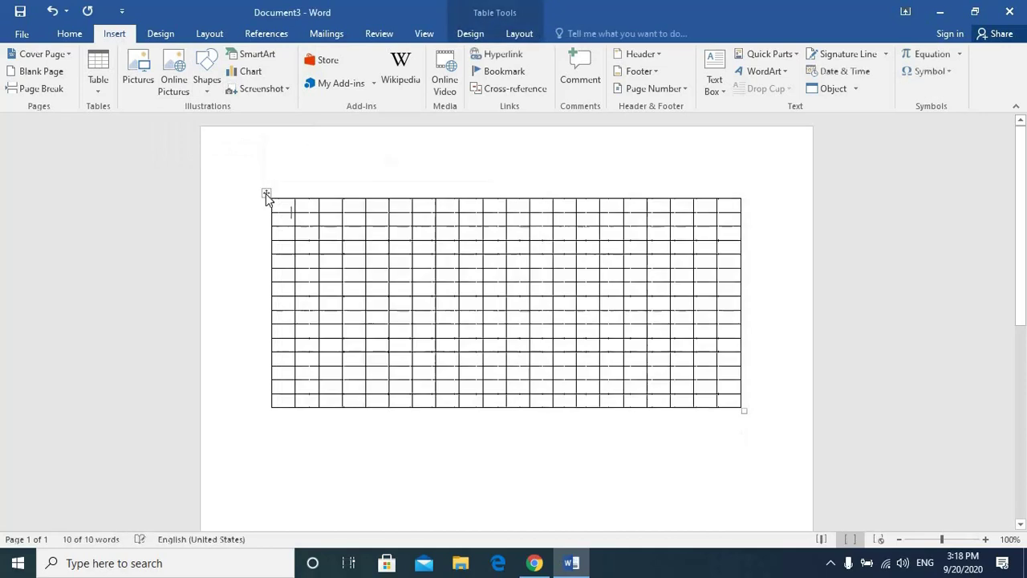
key("Delete")
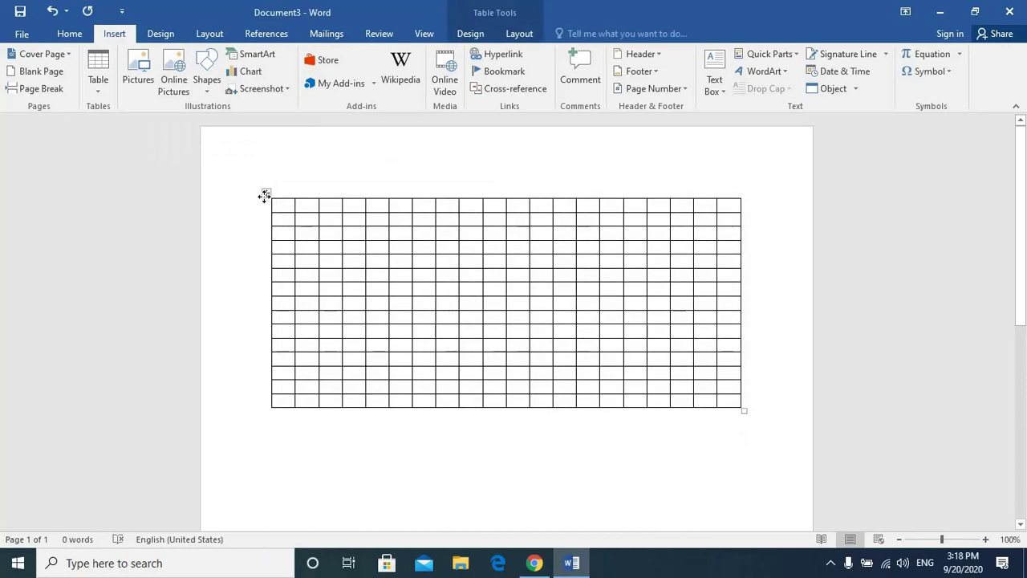
left_click(265, 195)
key("Left")
left_click(265, 195)
key("BackSpace")
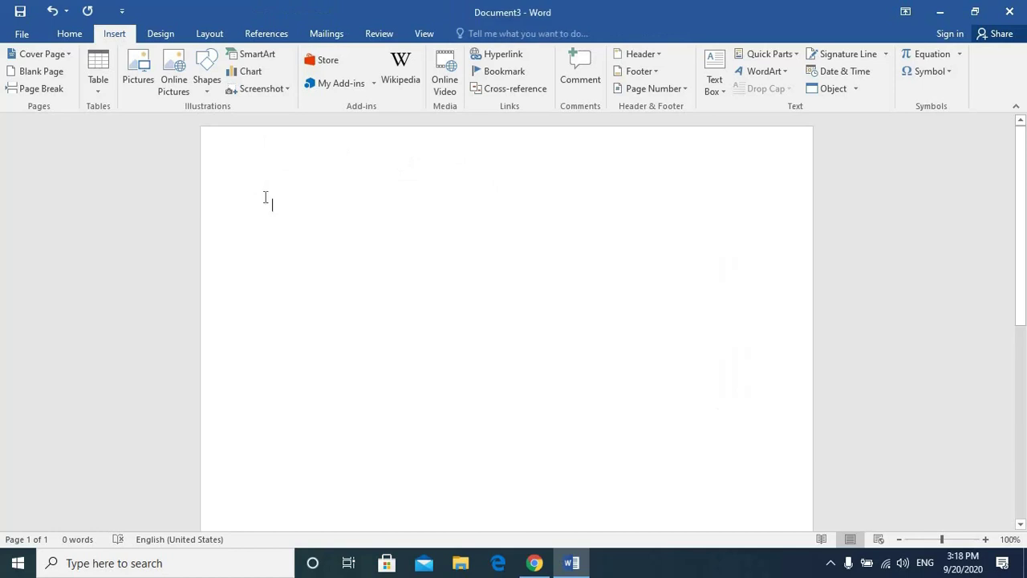
left_click(207, 89)
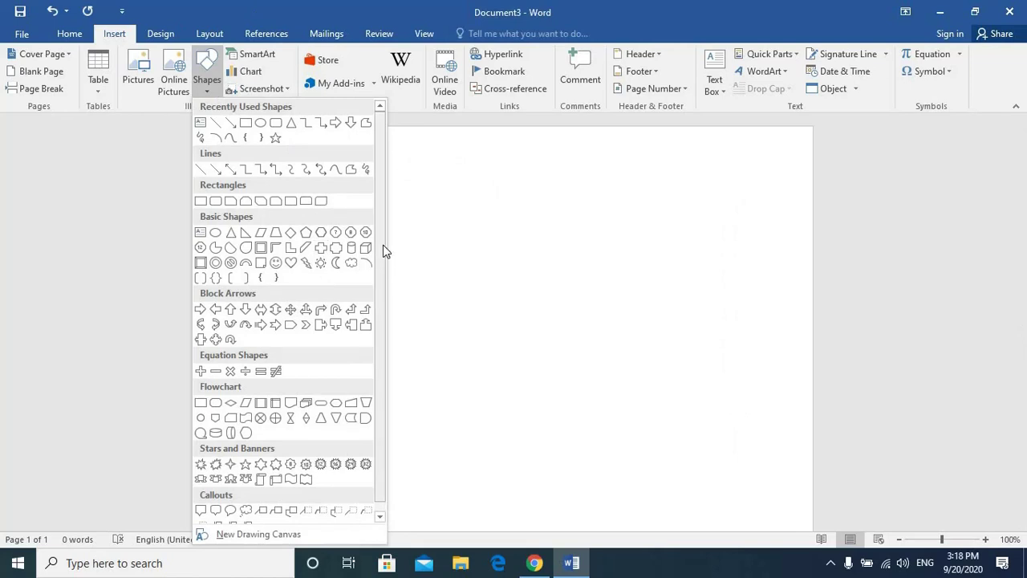
- Draw an oval near the top of the page with a plain green outline style
left_click(249, 125)
left_click_drag(404, 177, 511, 240)
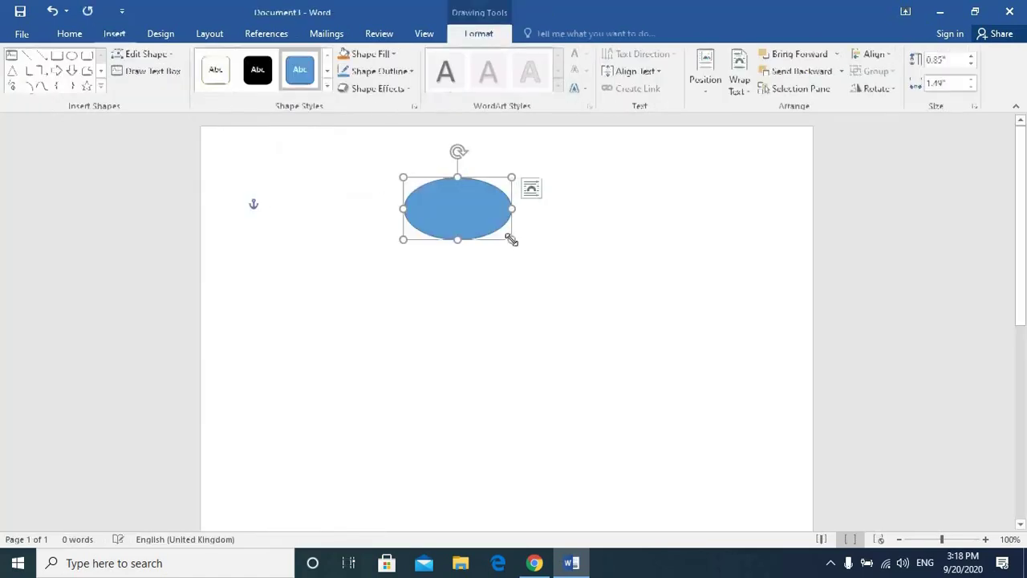
left_click(223, 83)
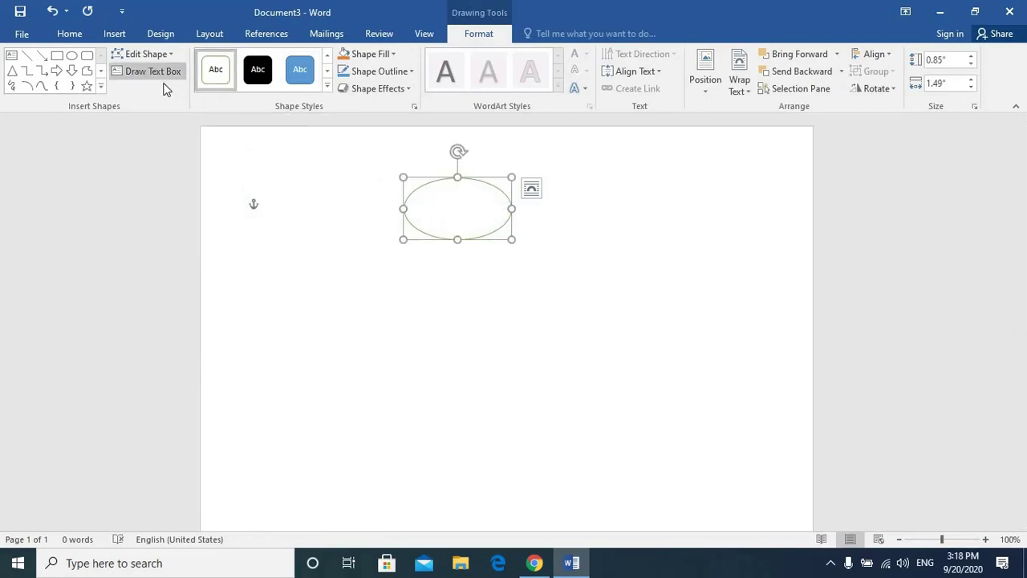
- Draw an arrow pointing down from the bottom of the oval
left_click(116, 34)
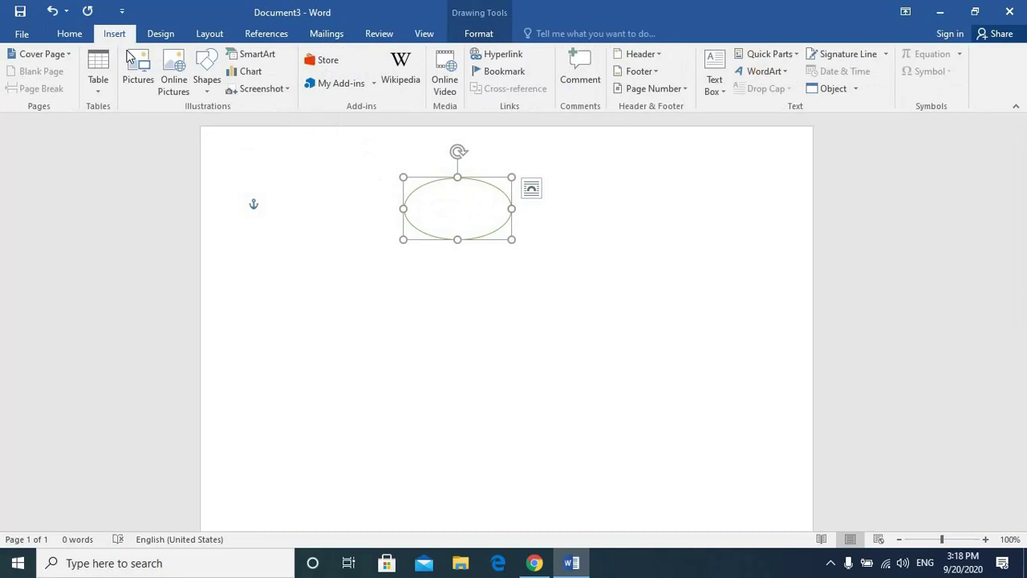
left_click(207, 93)
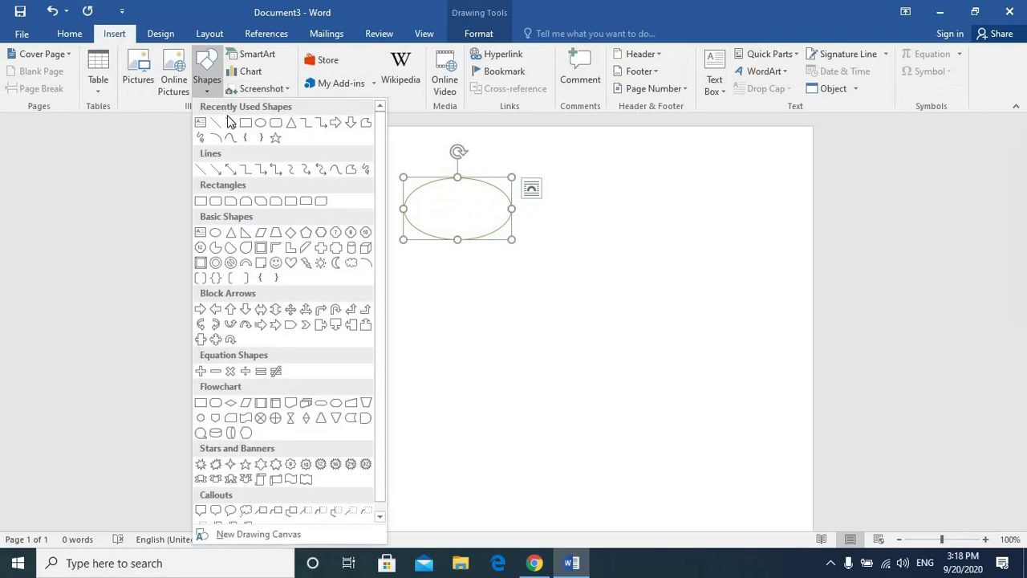
left_click(261, 167)
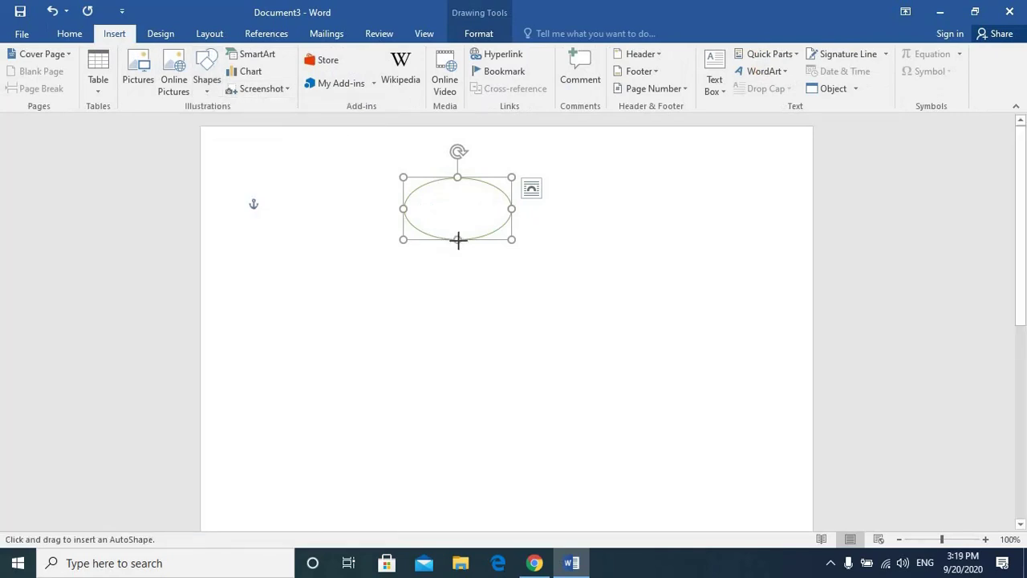
mouse_move(458, 241)
left_mouse_down()
mouse_move(472, 314)
mouse_move(455, 327)
mouse_move(458, 319)
left_mouse_up()
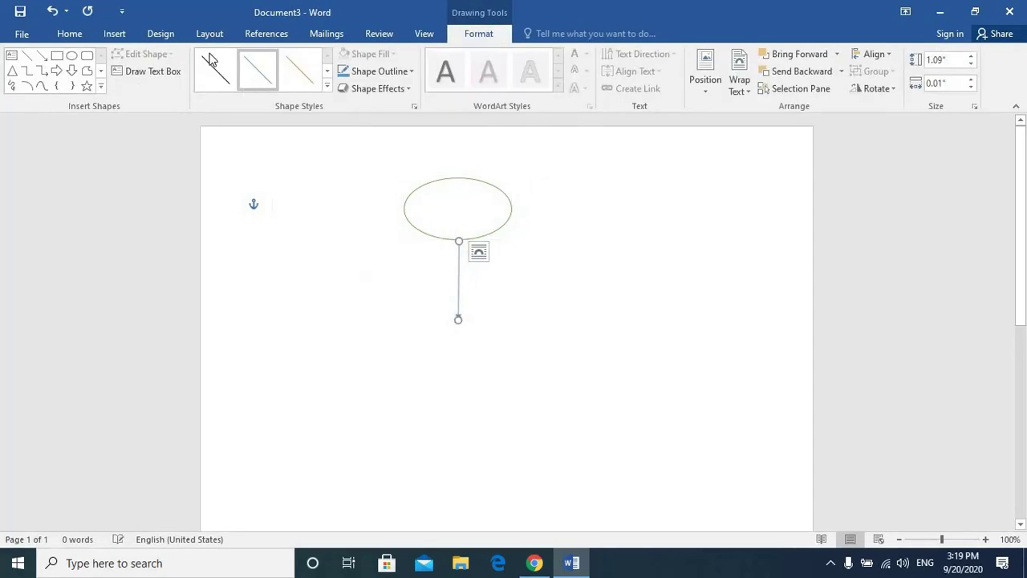
- Draw a white, outlined rectangle below the arrow's tip
left_click(58, 56)
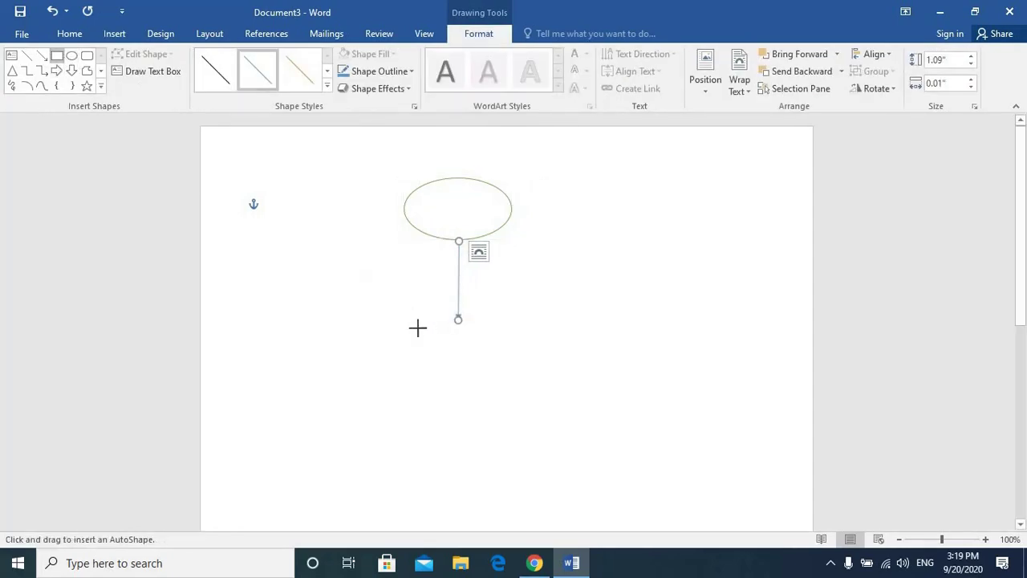
left_click_drag(418, 326, 521, 388)
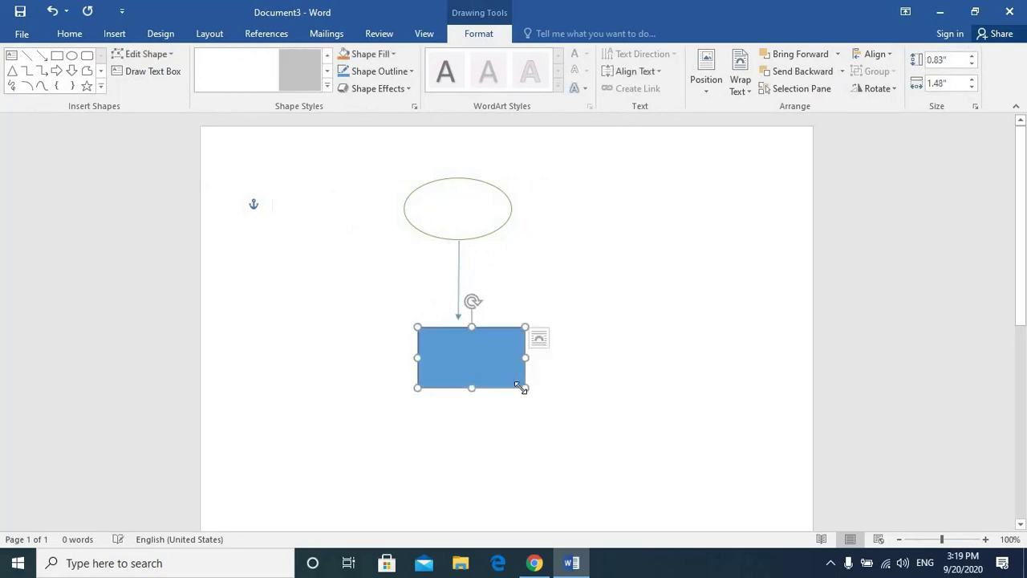
left_click(216, 69)
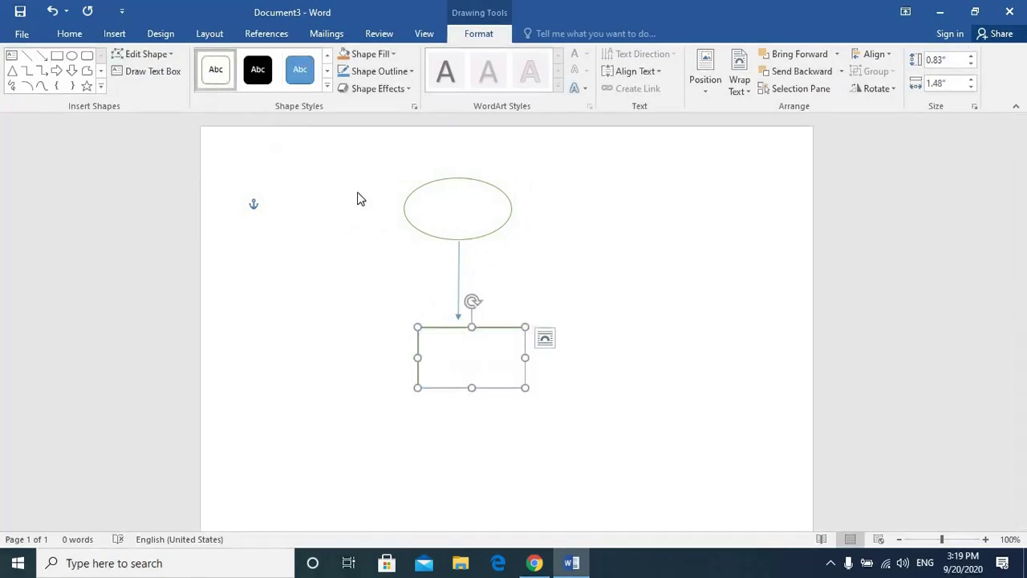
- Add the 'Learn and Fun With…' title to the ellipse, enlarge the ellipse, and bold the text
right_click(460, 203)
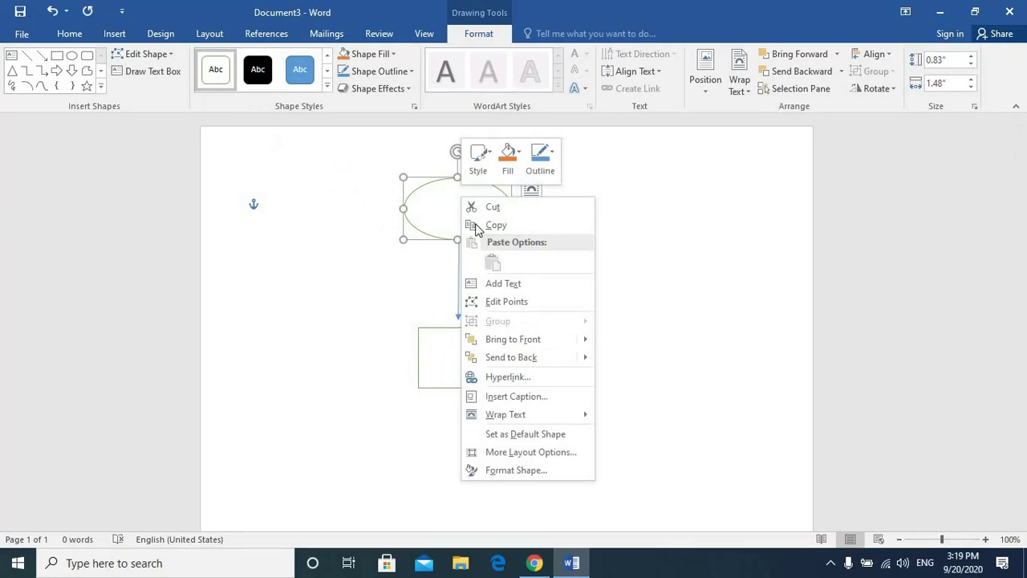
left_click(500, 285)
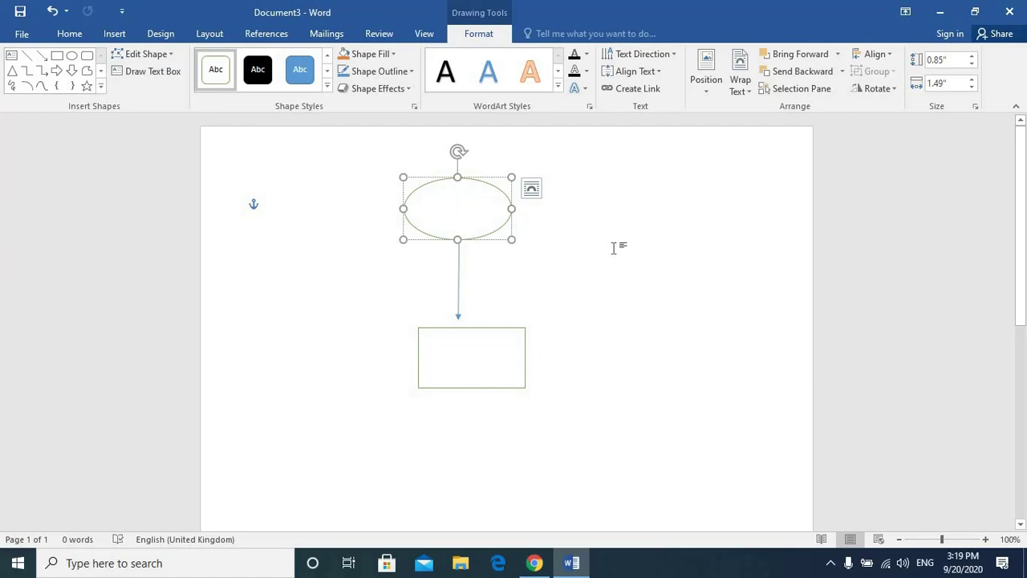
type("4")
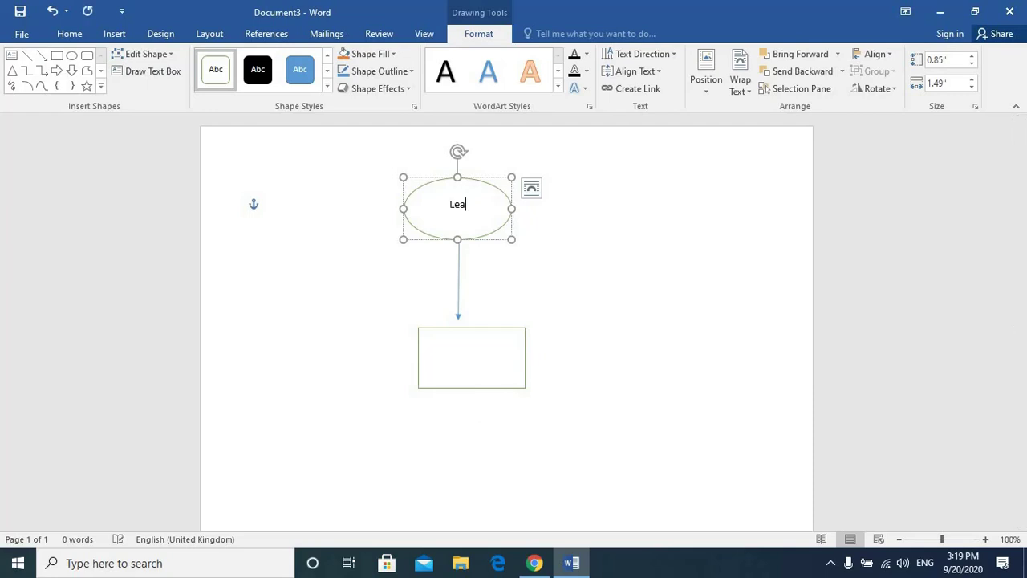
type("earn and Fun Wi")
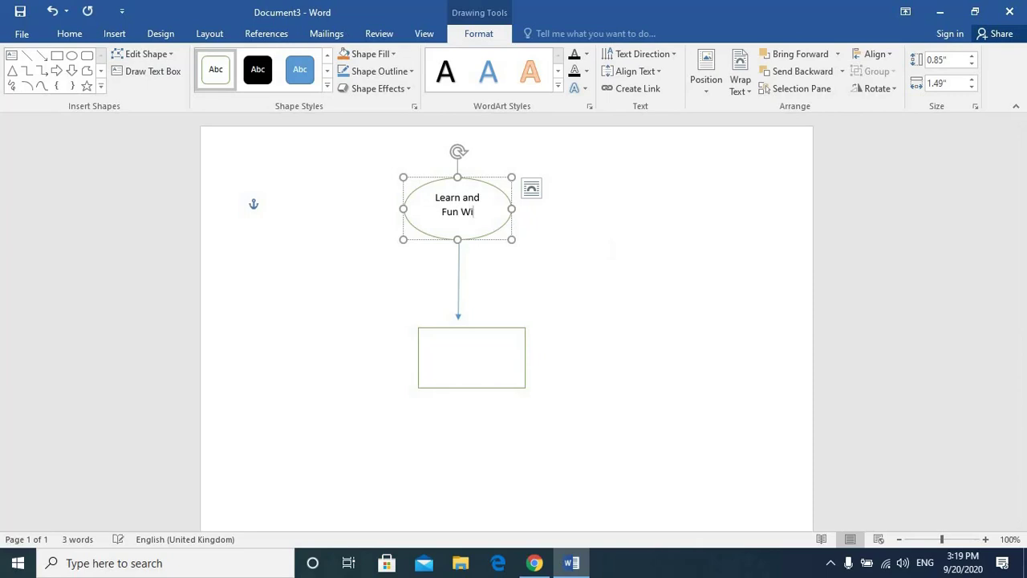
type("th Munaza")
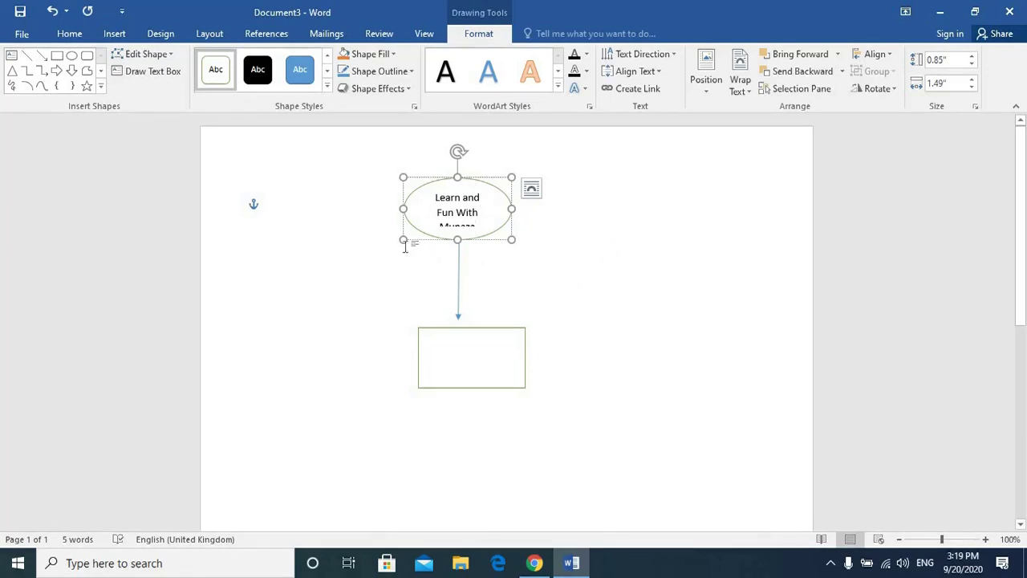
left_click_drag(404, 242, 400, 249)
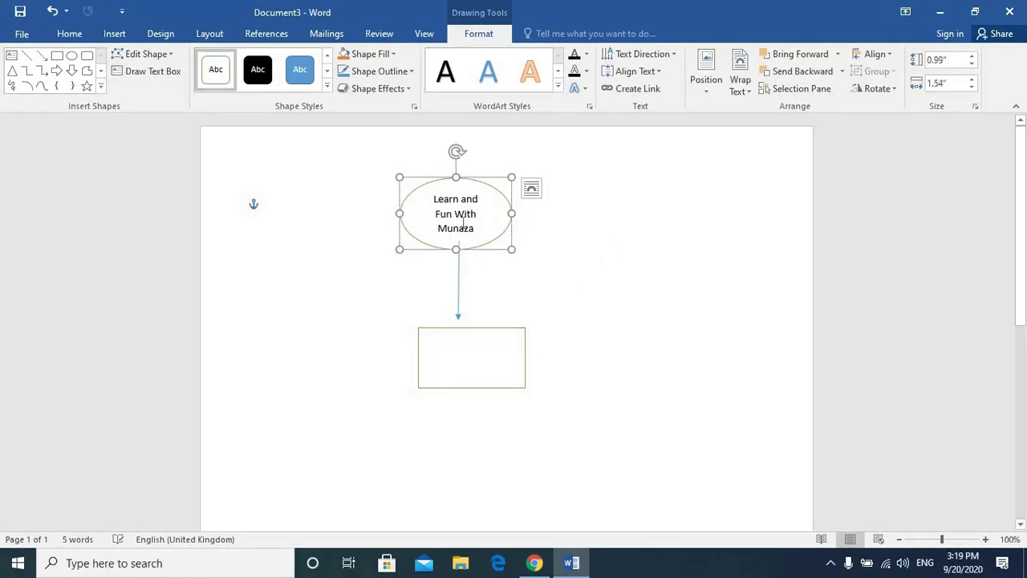
left_click_drag(475, 232, 303, 162)
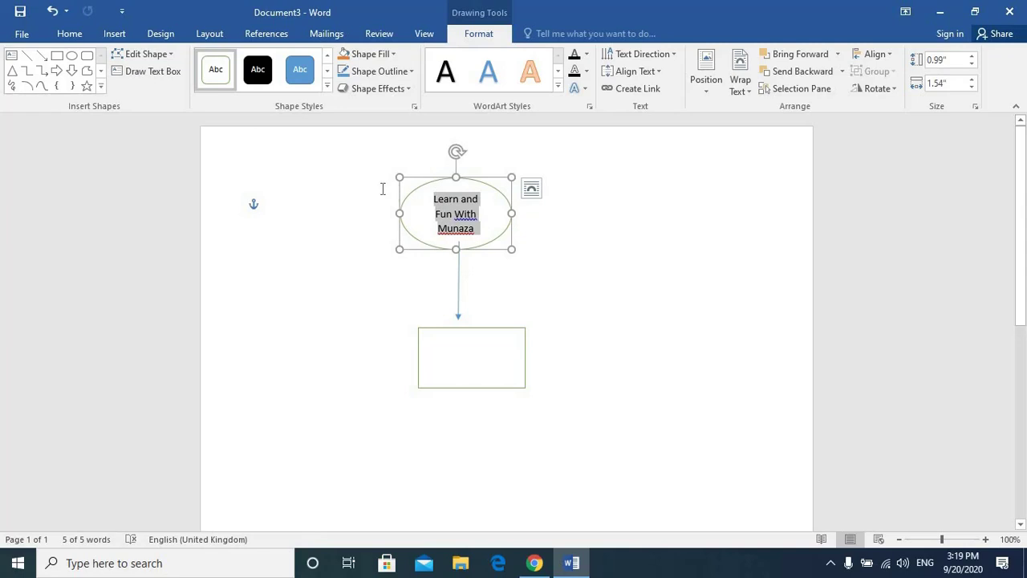
key("ctrl+b")
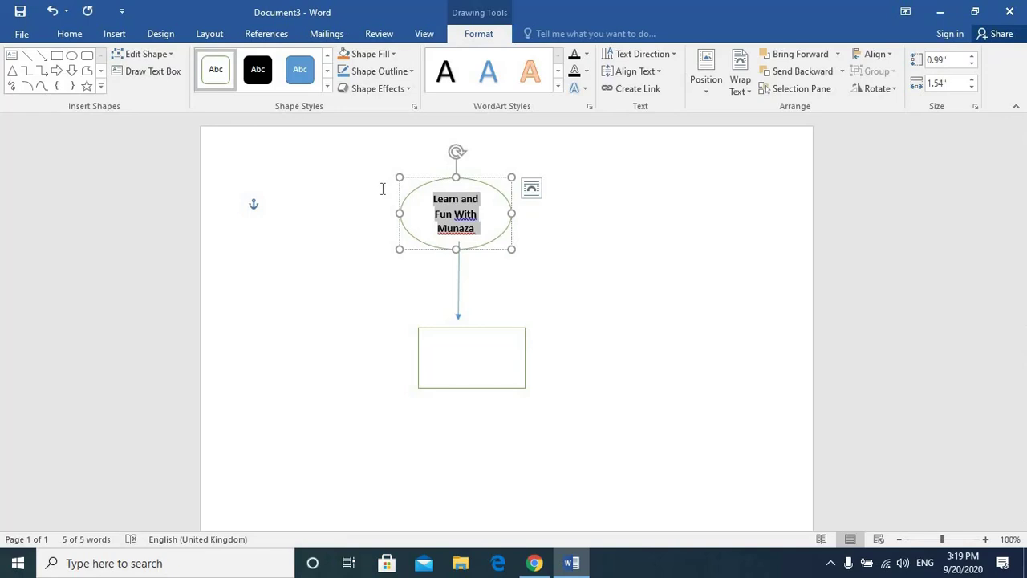
- Bring up the rectangle's options menu, then dismiss it and deselect the rectangle
right_click(484, 351)
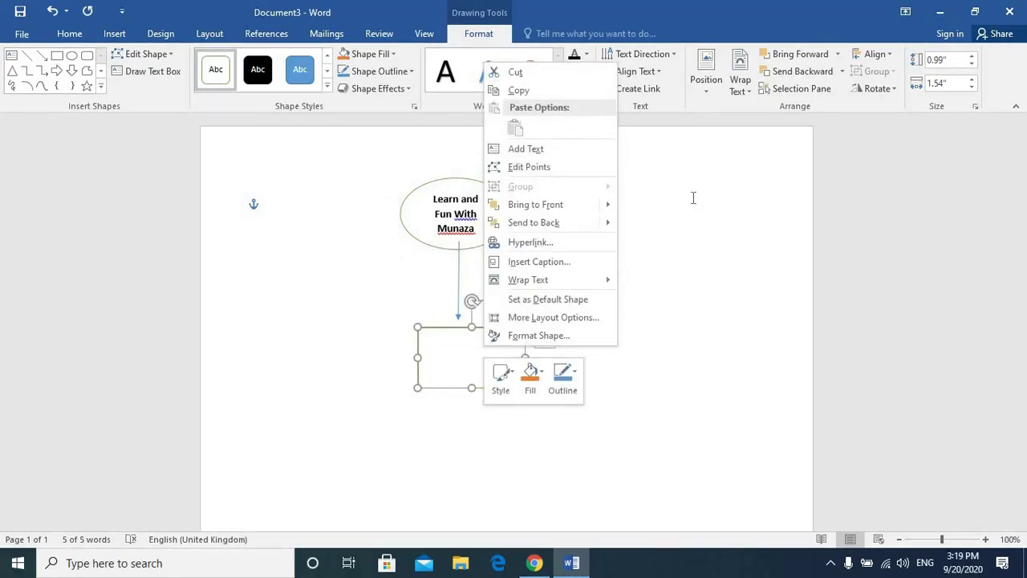
key("Escape")
left_click(419, 293)
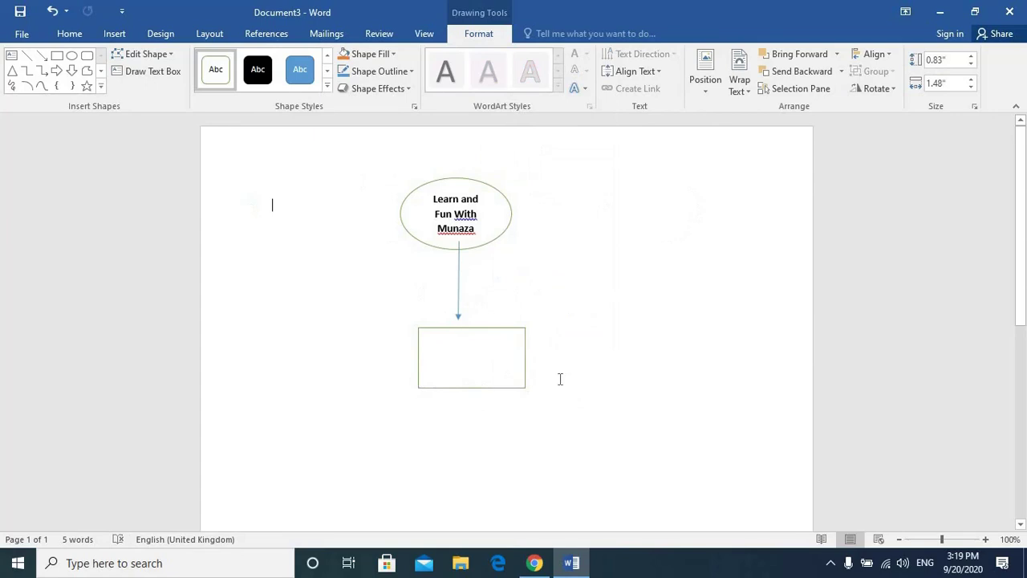
- Select everything and delete the ellipse, arrow and rectangle
key("ctrl+a")
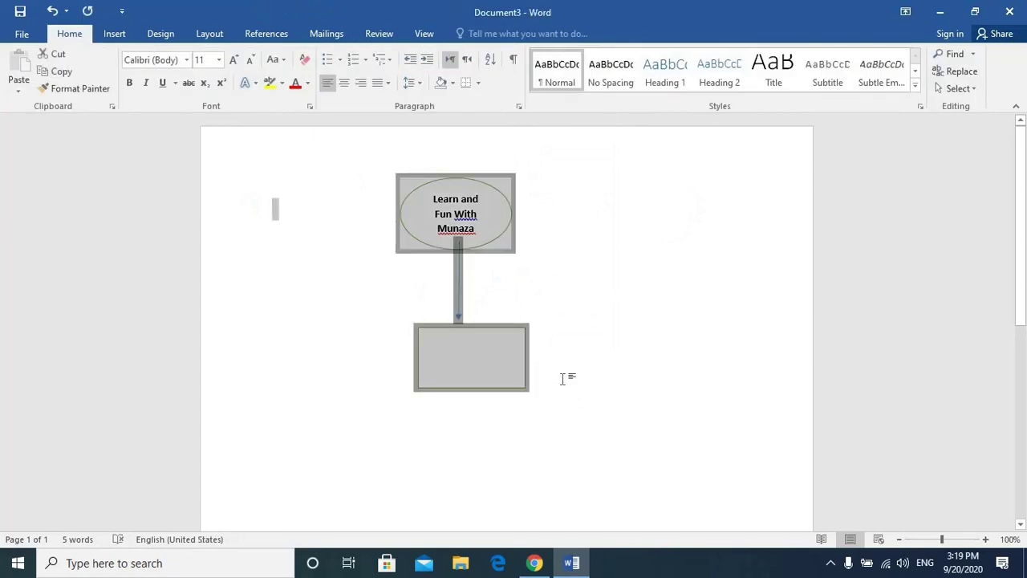
left_click(563, 379)
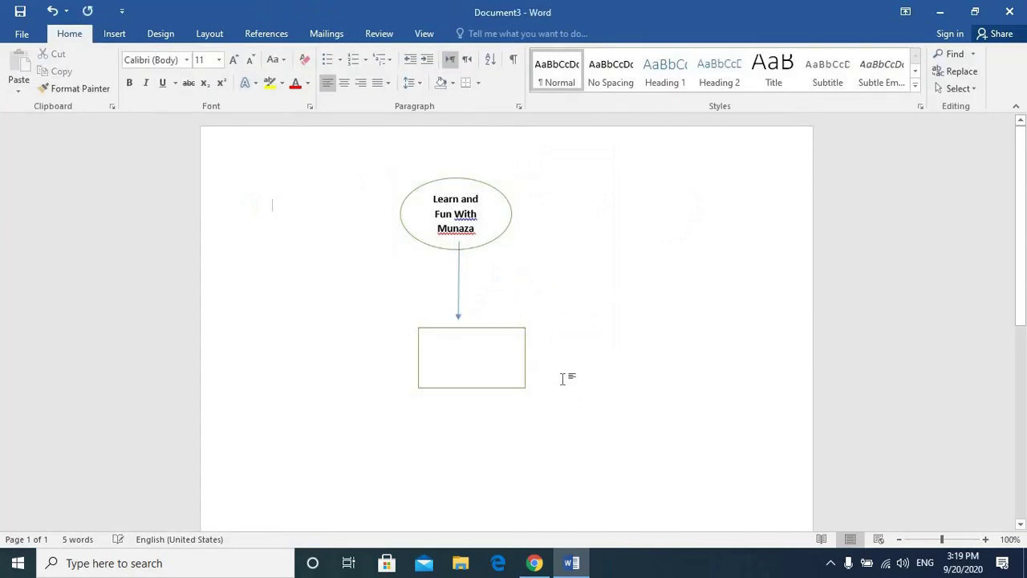
key("ctrl+a")
key("Delete")
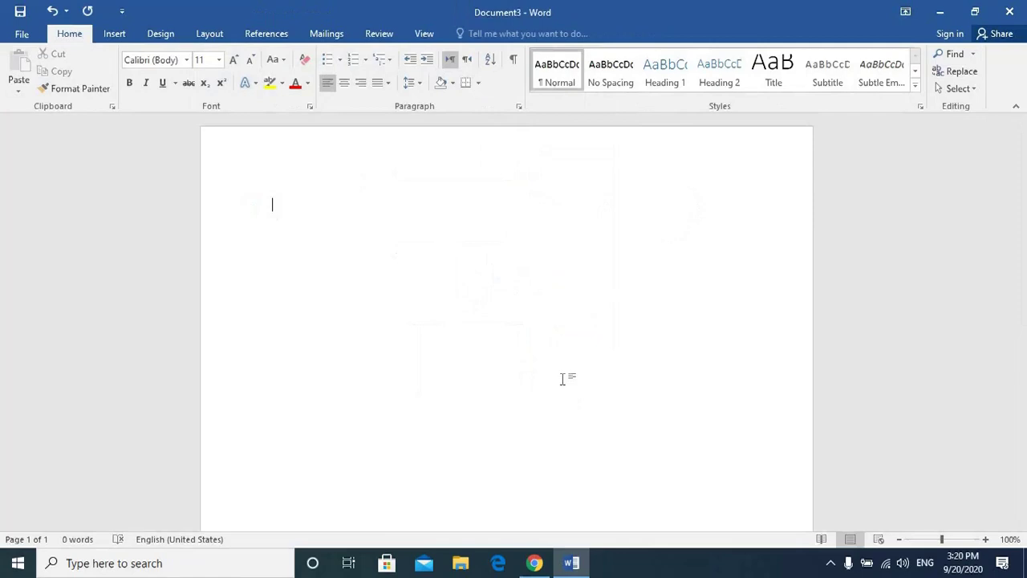
- Open the SmartArt gallery, filter to Cycle layouts, and pick Basic Cycle
left_click(115, 34)
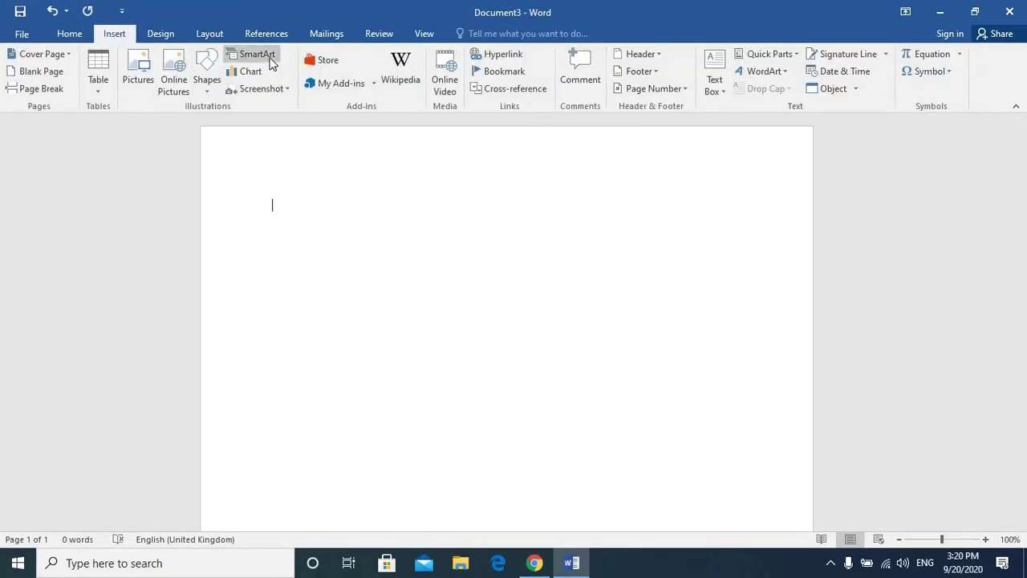
left_click(273, 62)
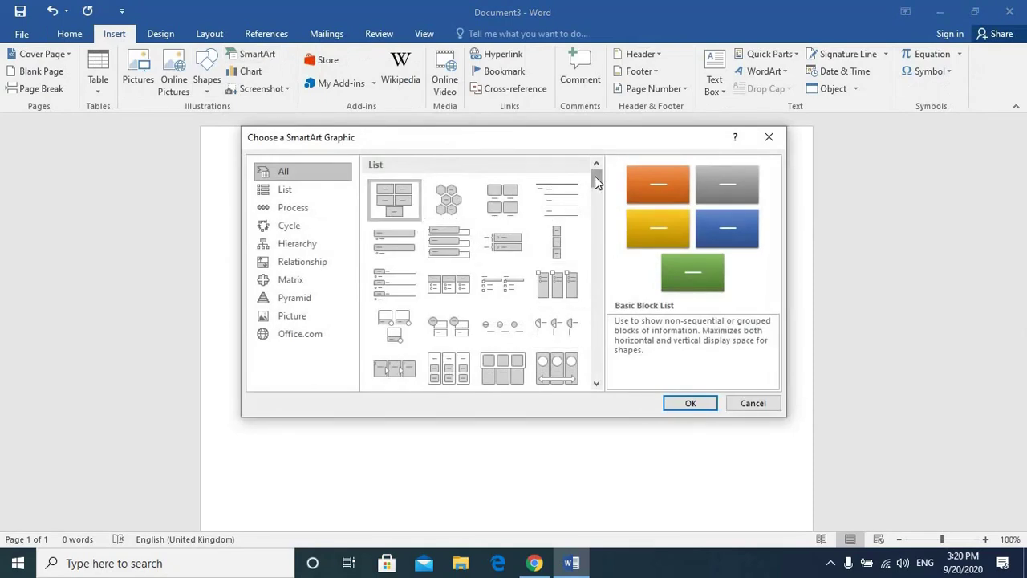
left_click_drag(595, 177, 595, 178)
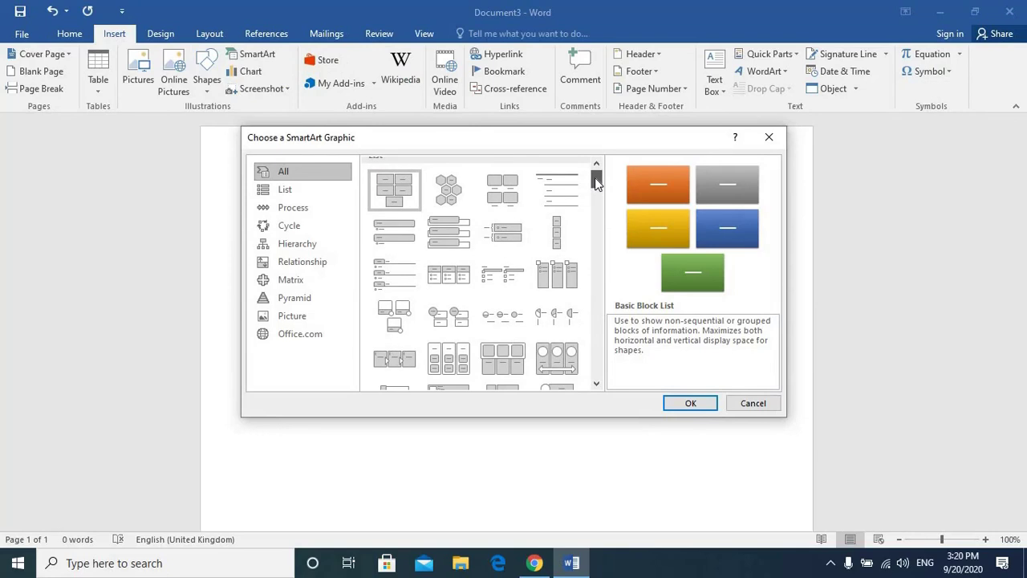
left_click_drag(595, 177, 596, 189)
left_click(314, 229)
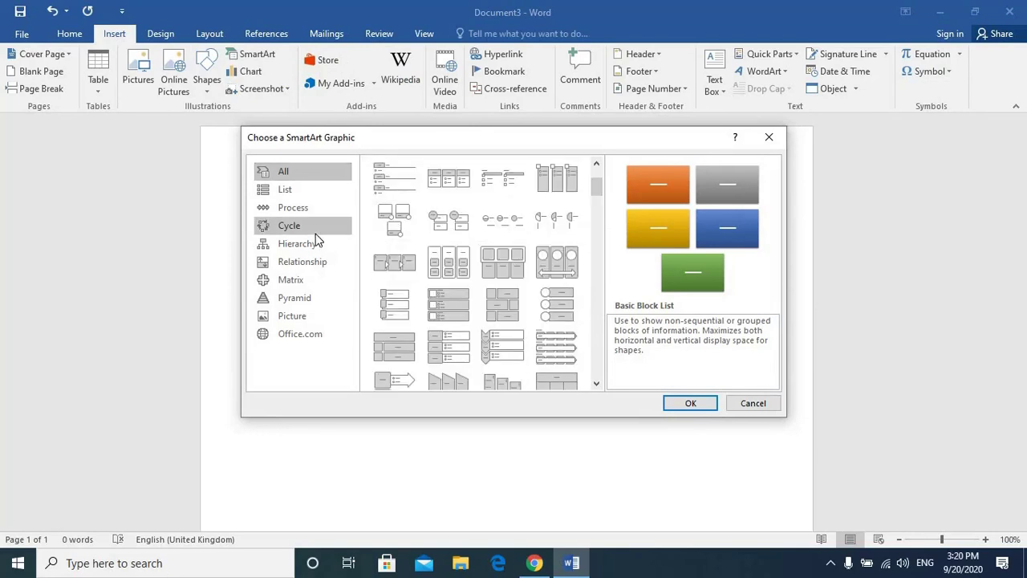
left_click(402, 189)
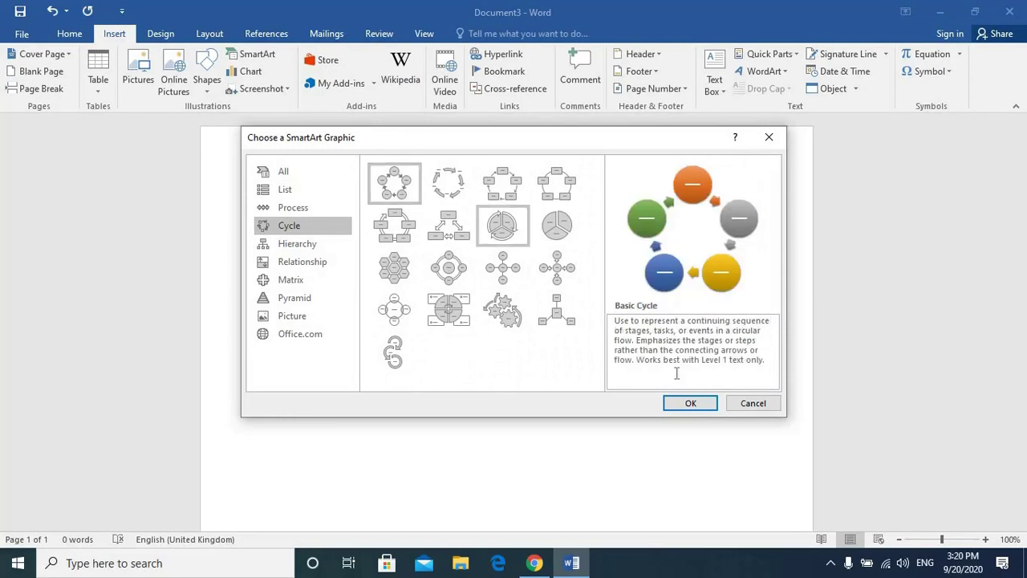
- Insert the Basic Cycle diagram and number its five circles 1 to 5
left_click(690, 403)
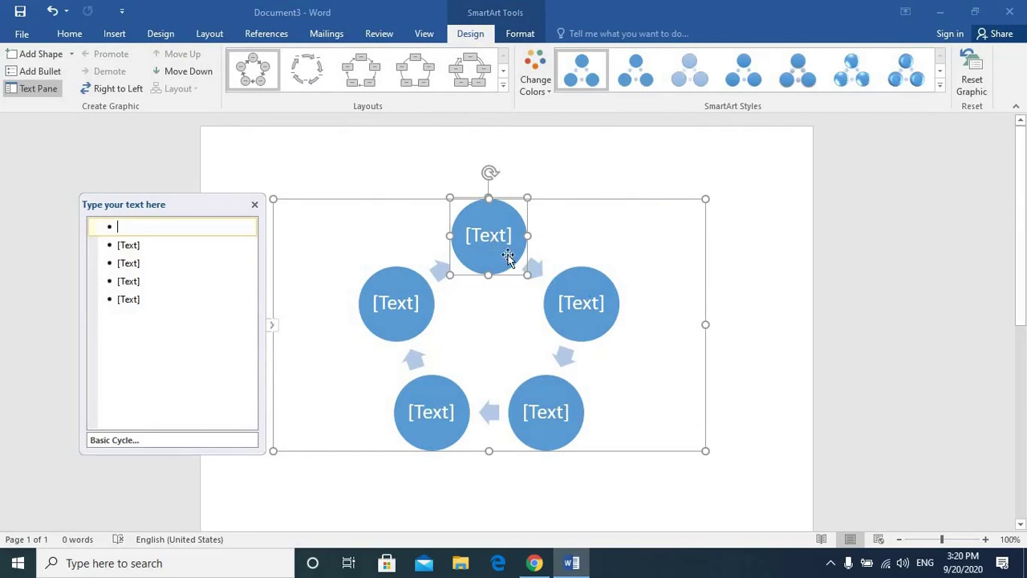
left_click(507, 237)
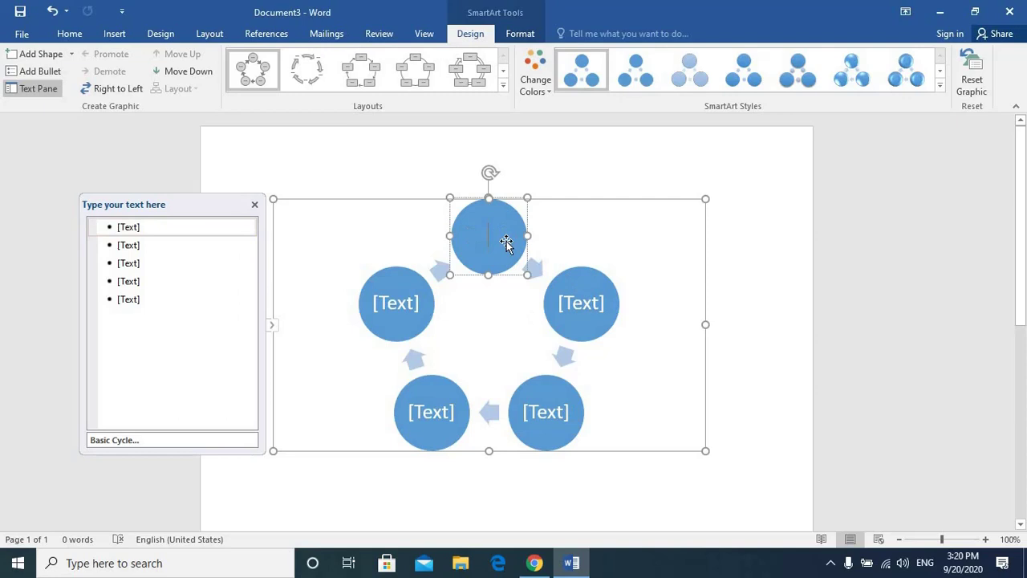
type("1")
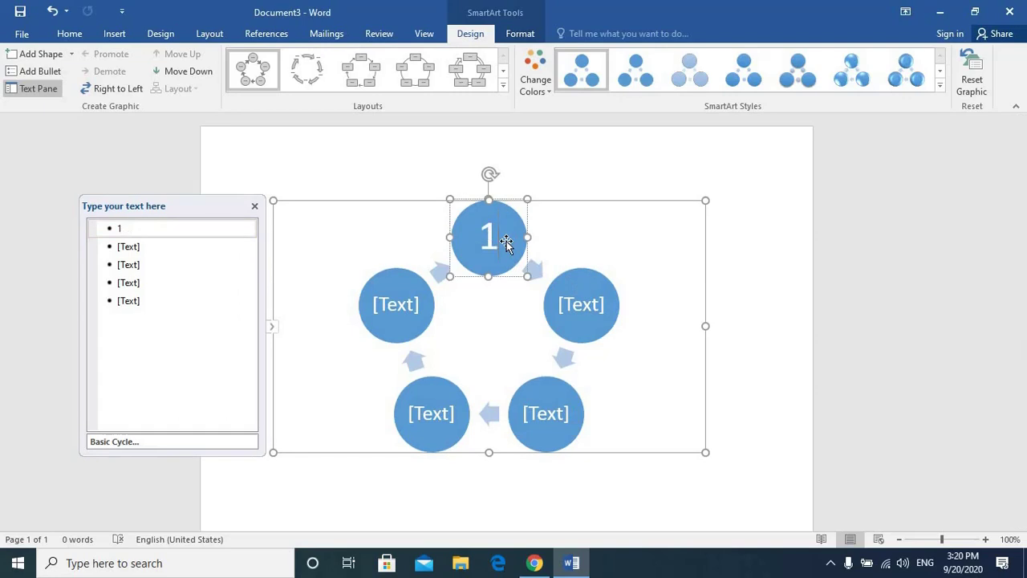
left_click(597, 305)
type("2")
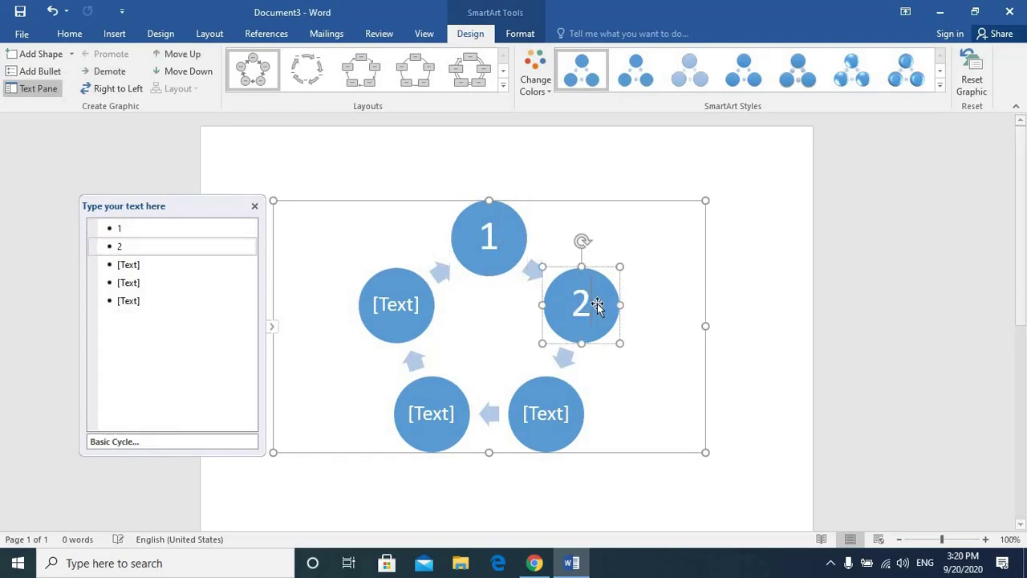
left_click(549, 417)
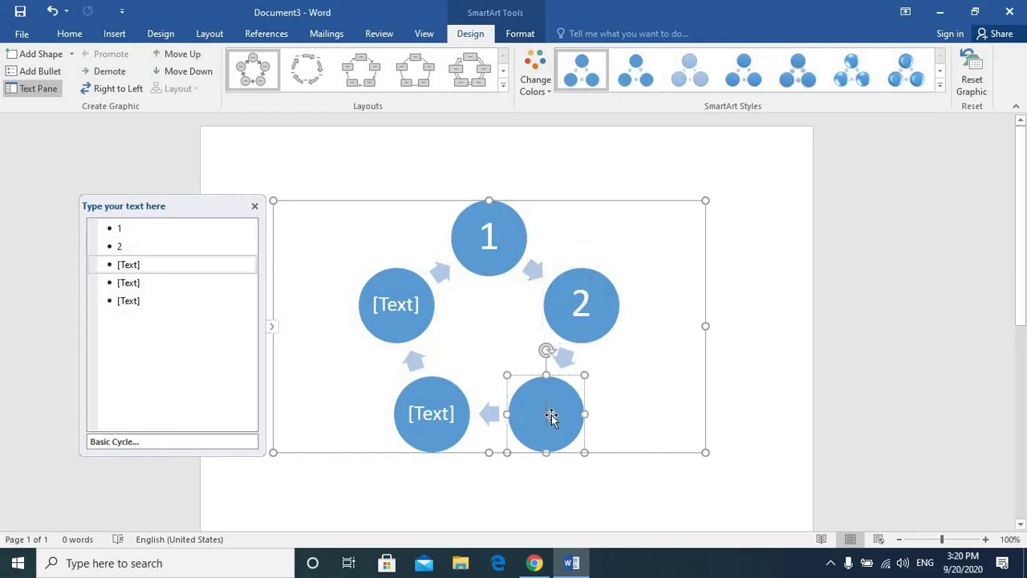
type("3")
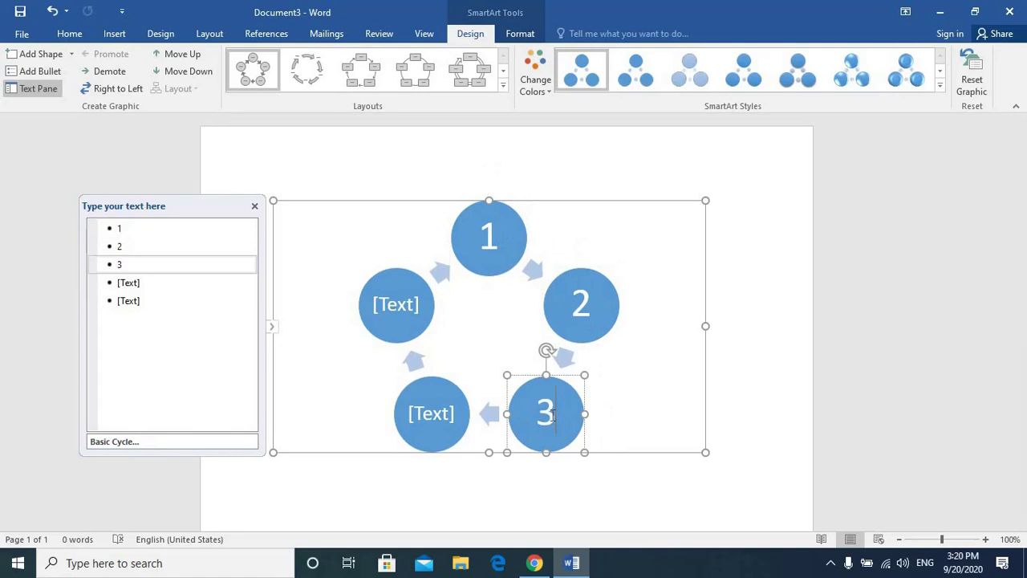
left_click(435, 410)
type("4")
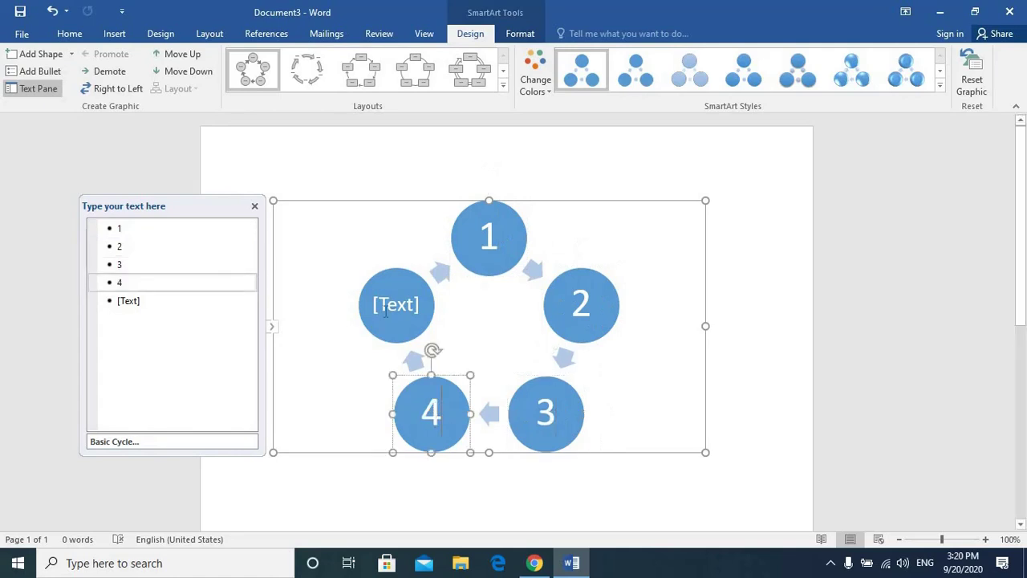
left_click(386, 311)
type("5")
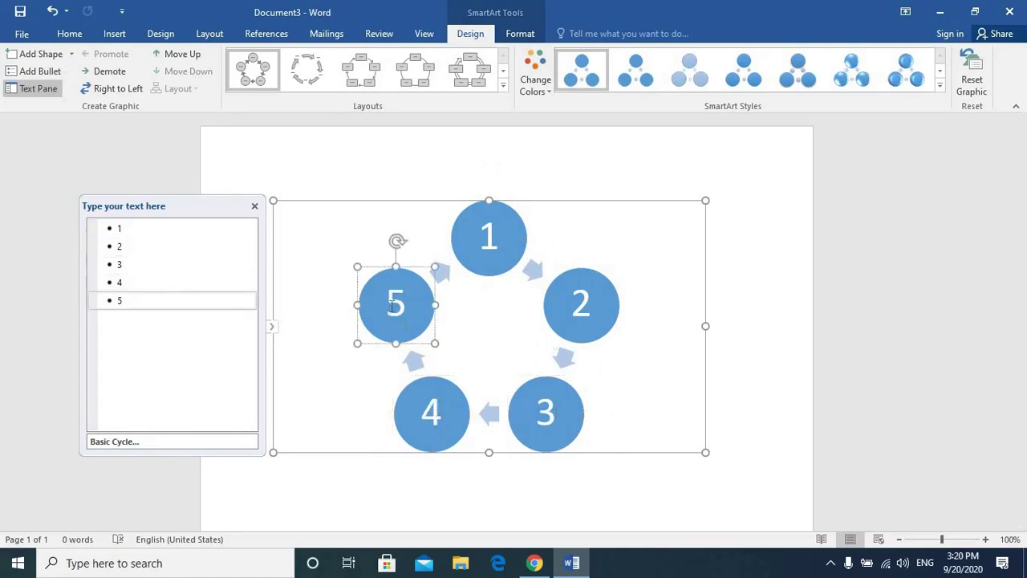
- Recolour the diagram with Dark 1 Outline, then reselect the whole diagram
left_click(549, 93)
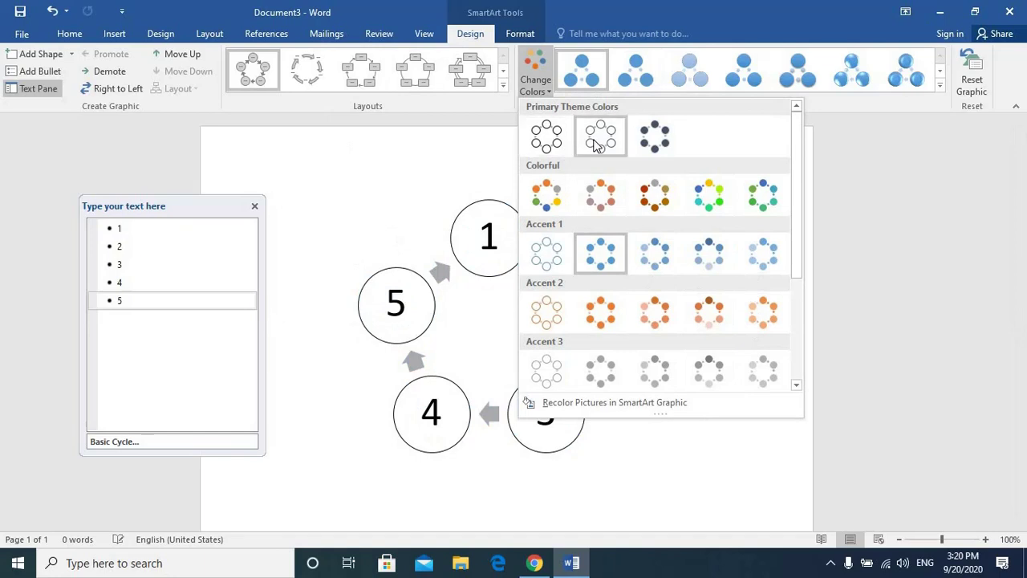
left_click(597, 145)
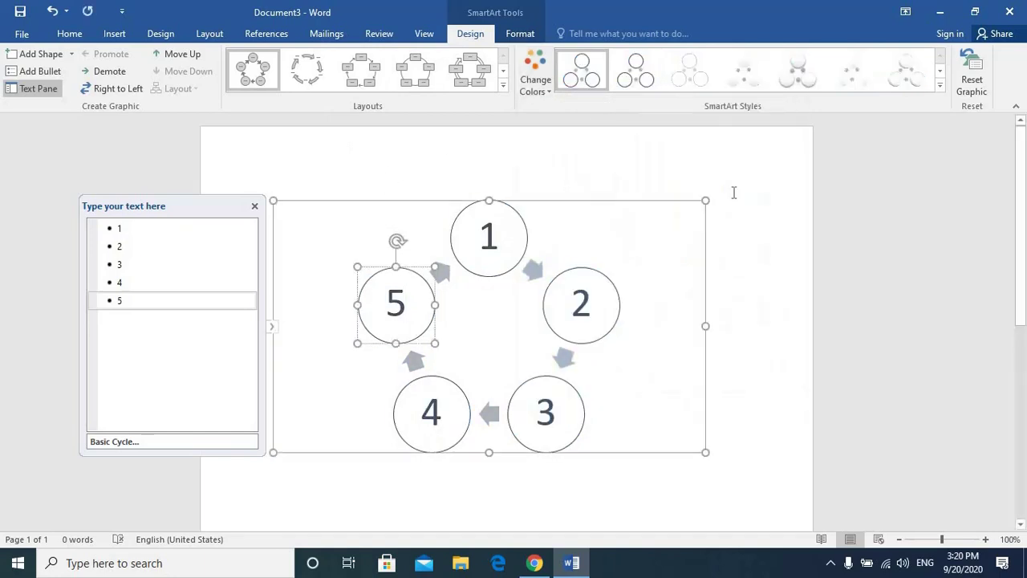
left_click(706, 450)
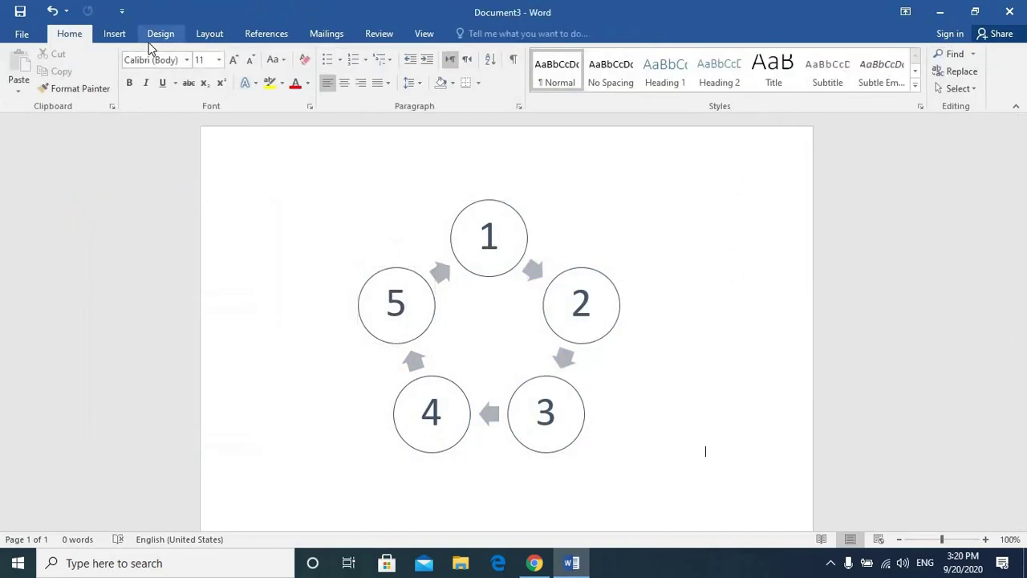
left_click(214, 199)
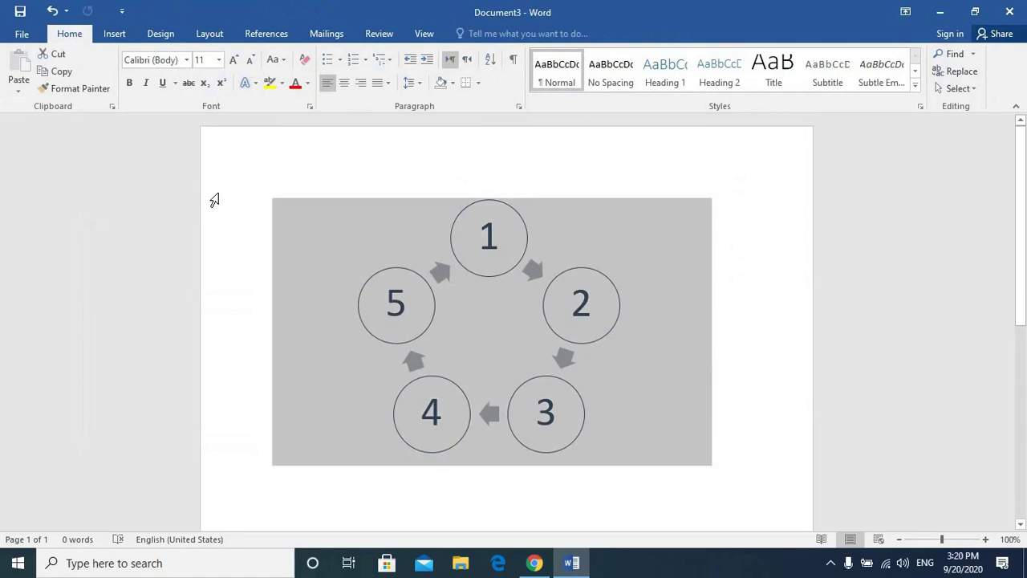
- Delete the cycle diagram and insert a Vertical Picture List SmartArt graphic
key("Delete")
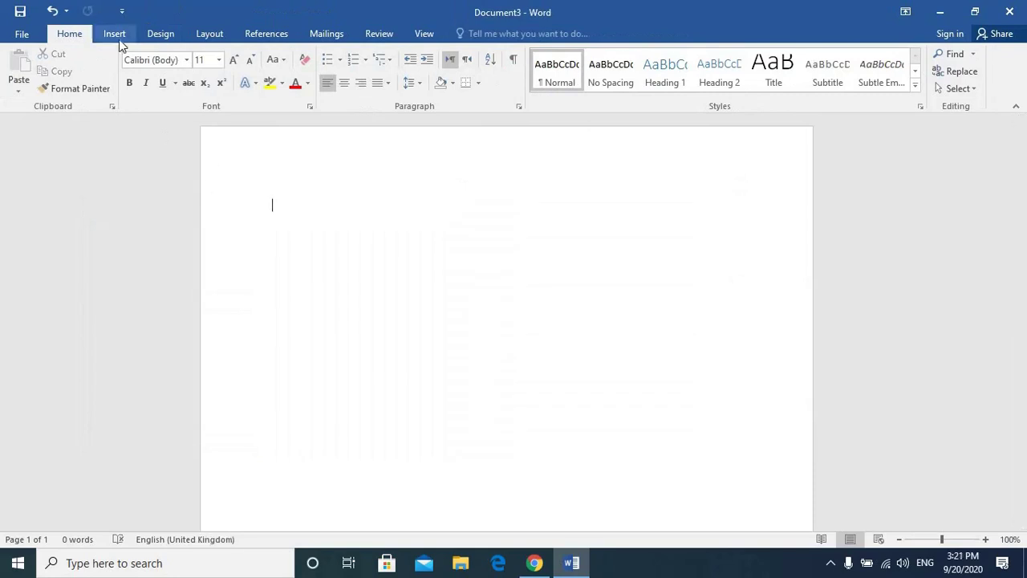
left_click(115, 35)
left_click(268, 56)
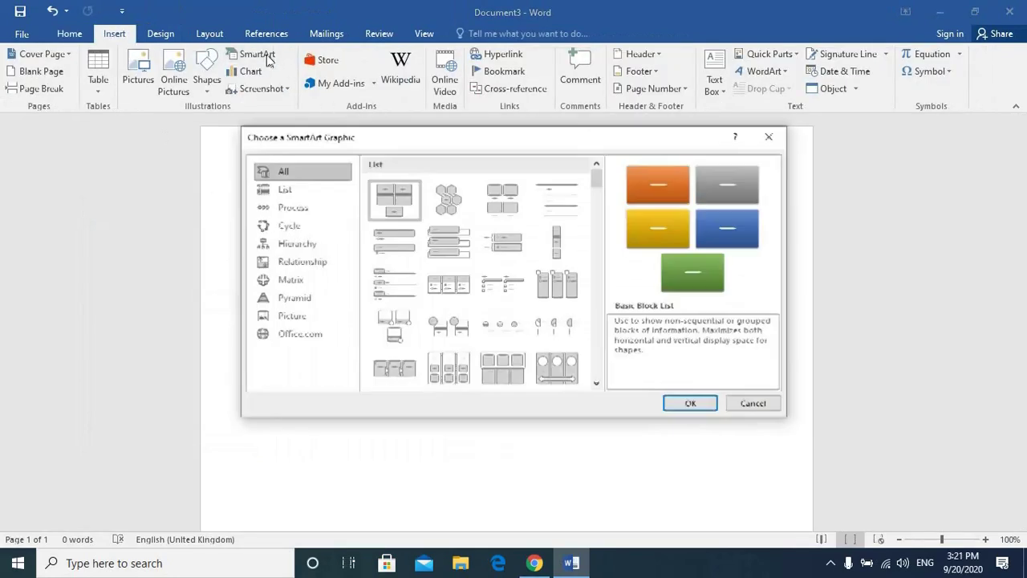
left_click(282, 189)
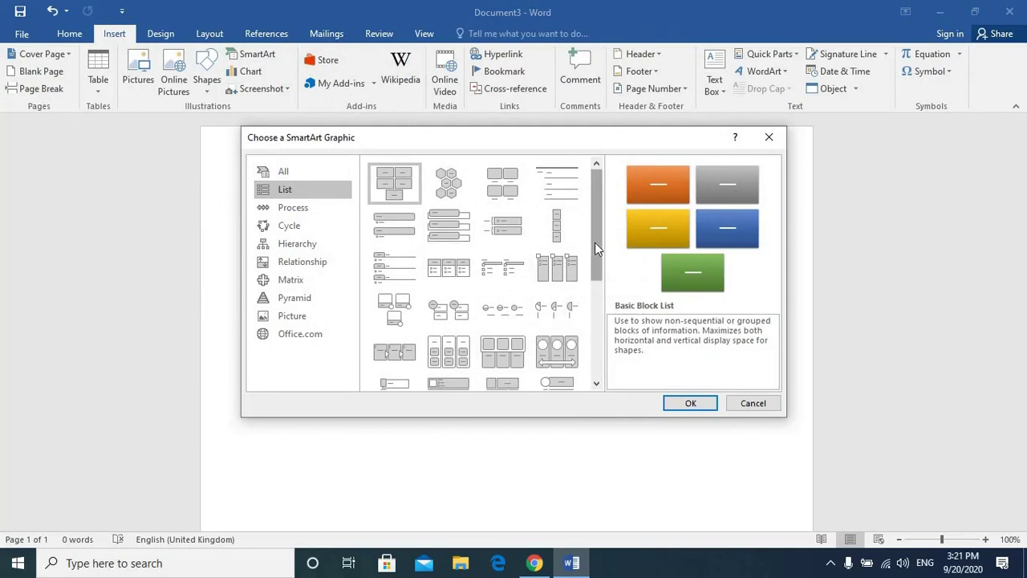
scroll(595, 242, "down", 1)
left_click(449, 349)
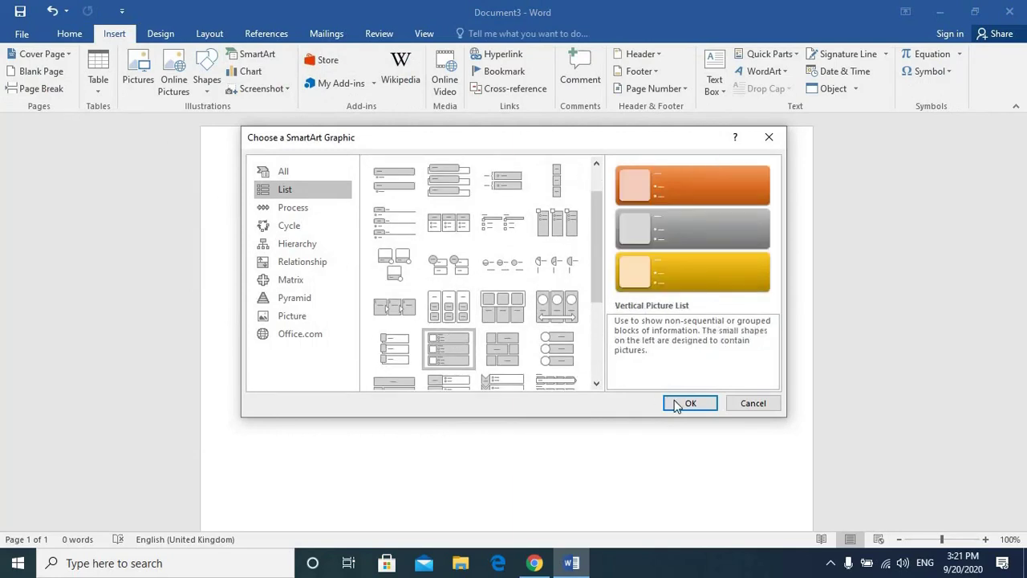
left_click(676, 406)
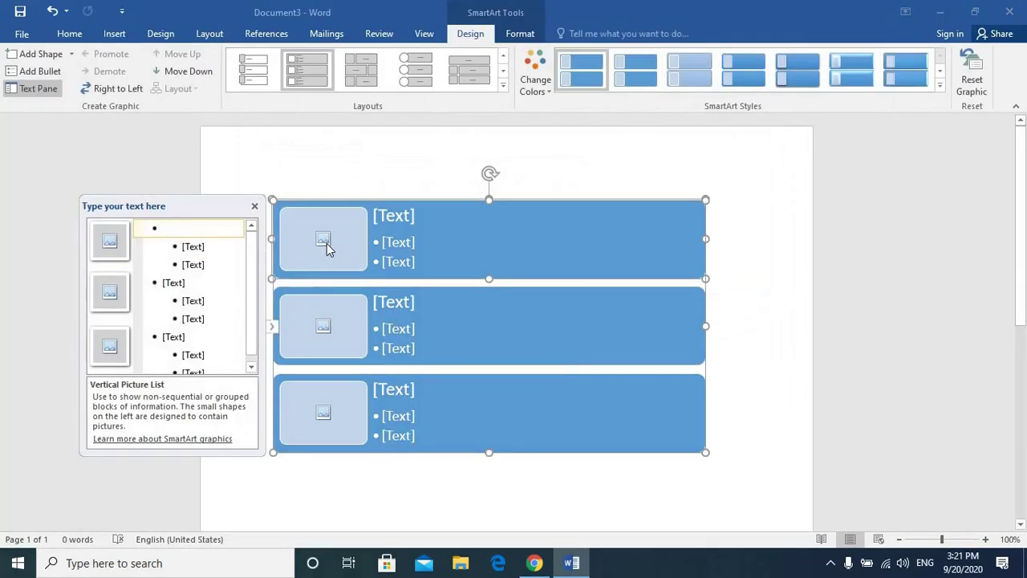
- Place image 1 from the computer into the first picture slot
left_click(323, 241)
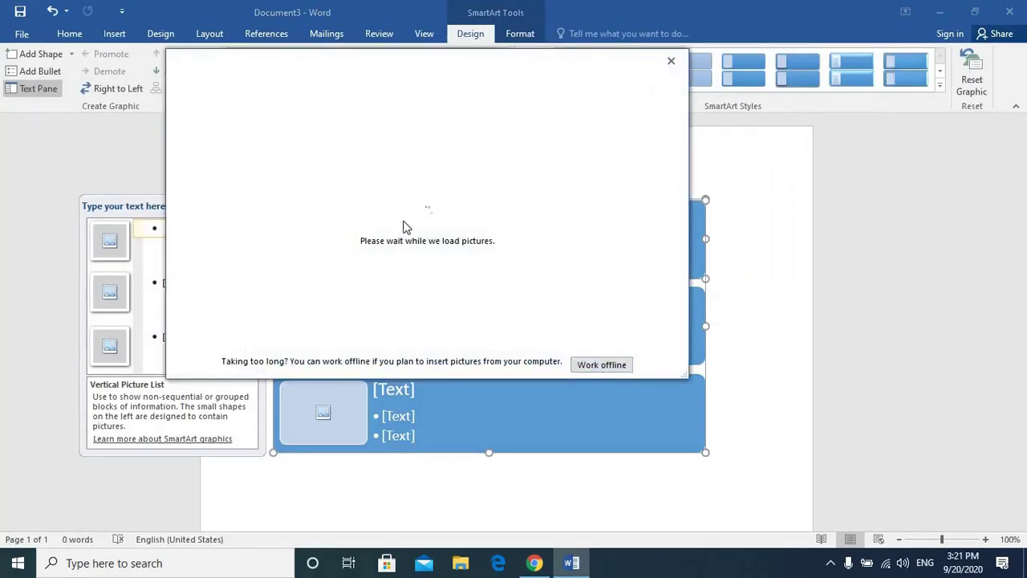
left_click(601, 365)
left_click(178, 127)
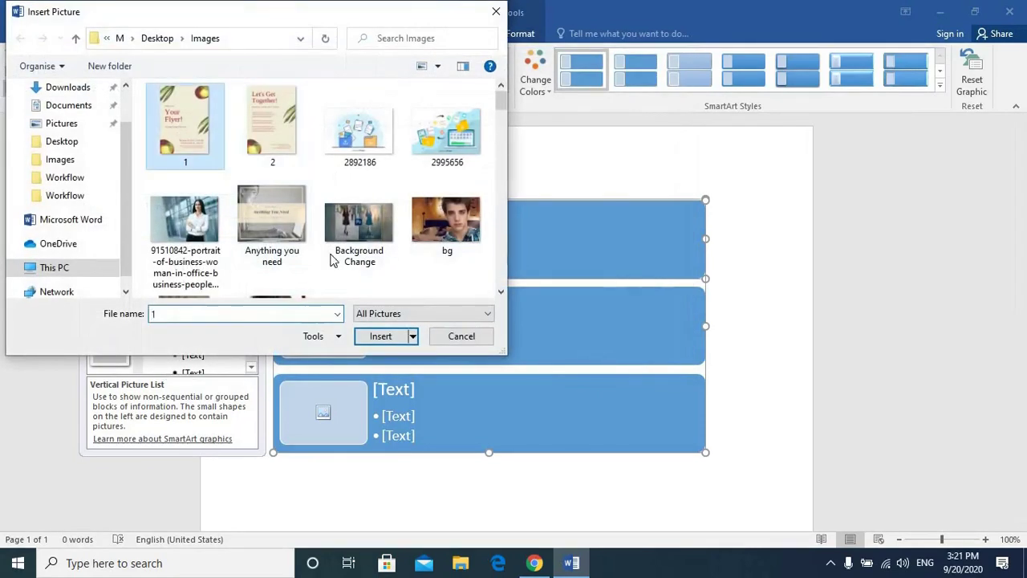
left_click(373, 341)
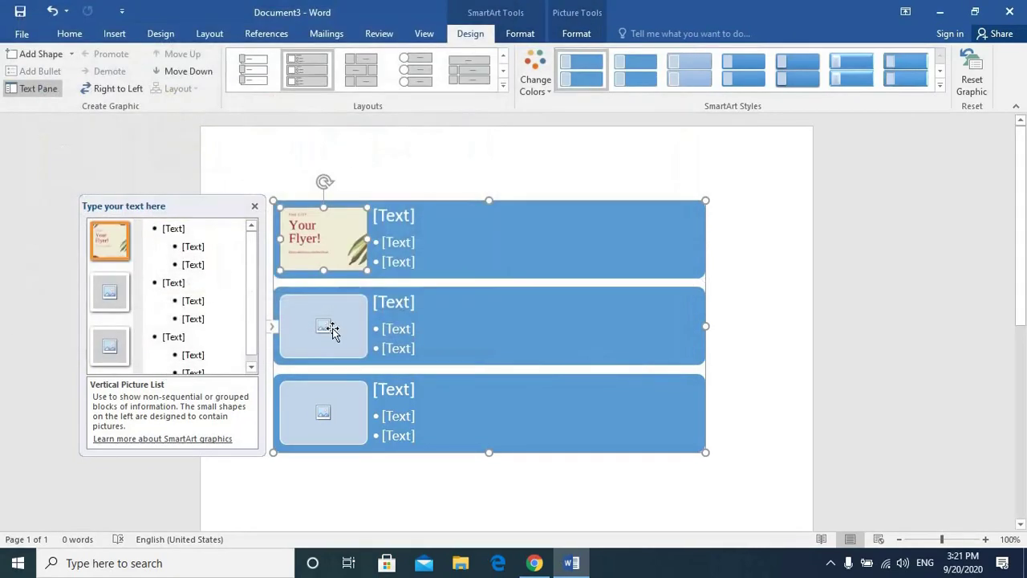
- Delete all shapes, close the text pane, and remove the empty graphic frame
left_click(485, 278)
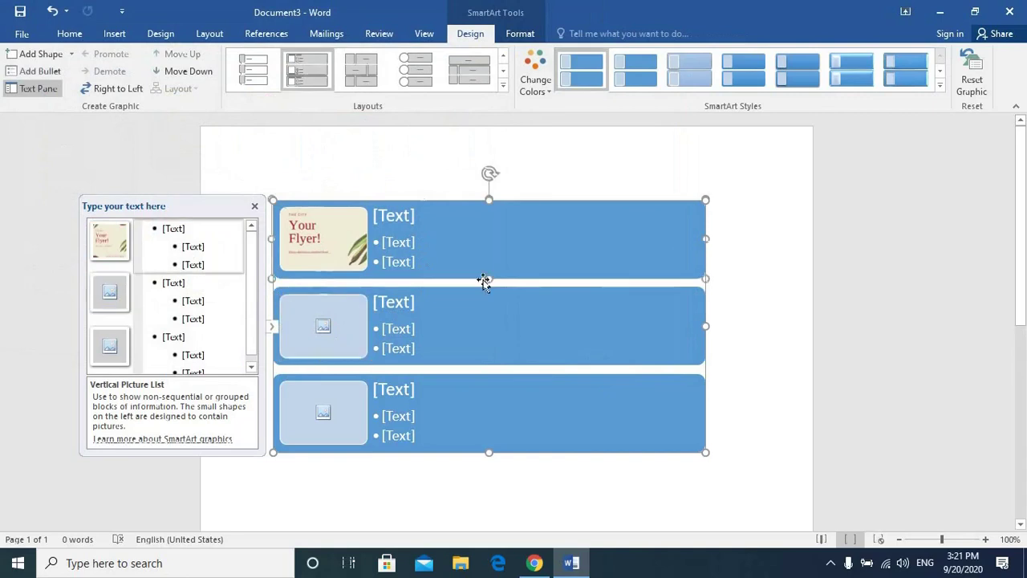
key("ctrl+a")
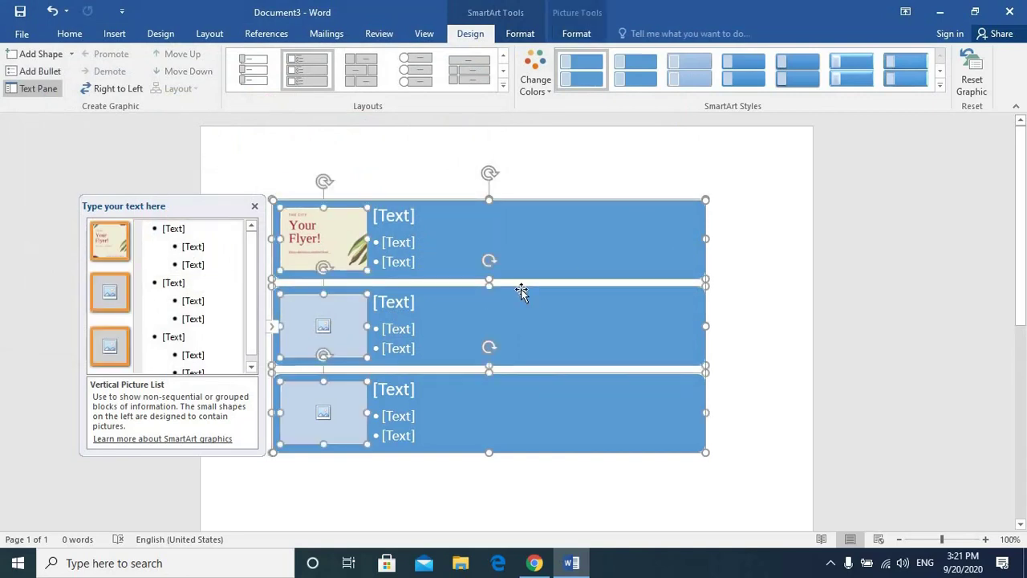
key("Delete")
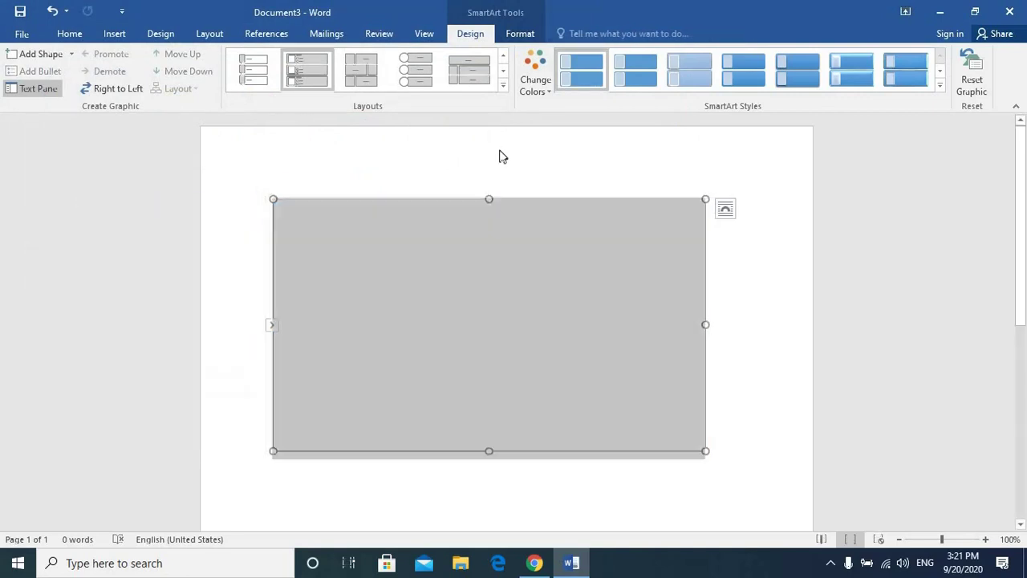
left_click(255, 205)
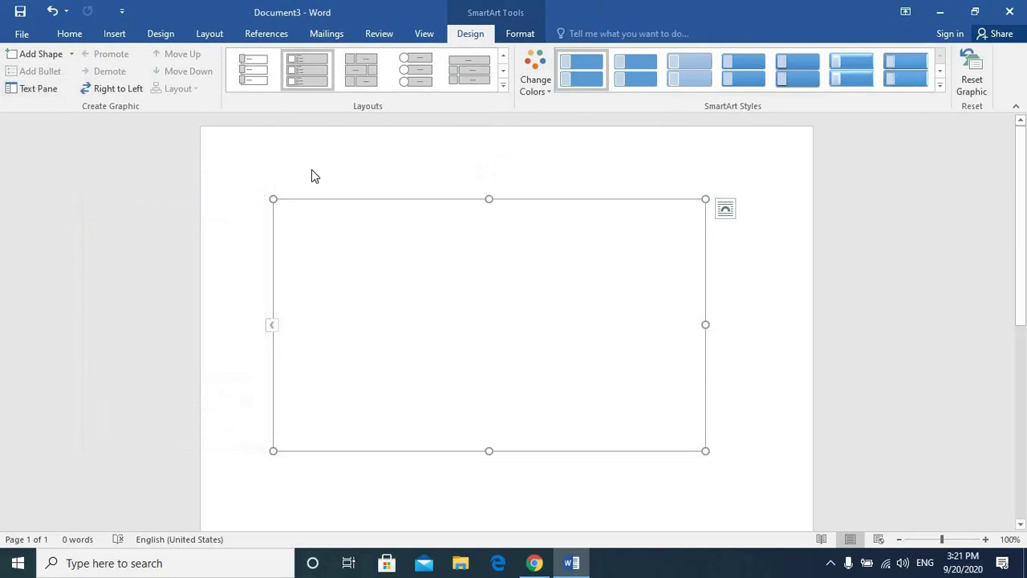
key("Delete")
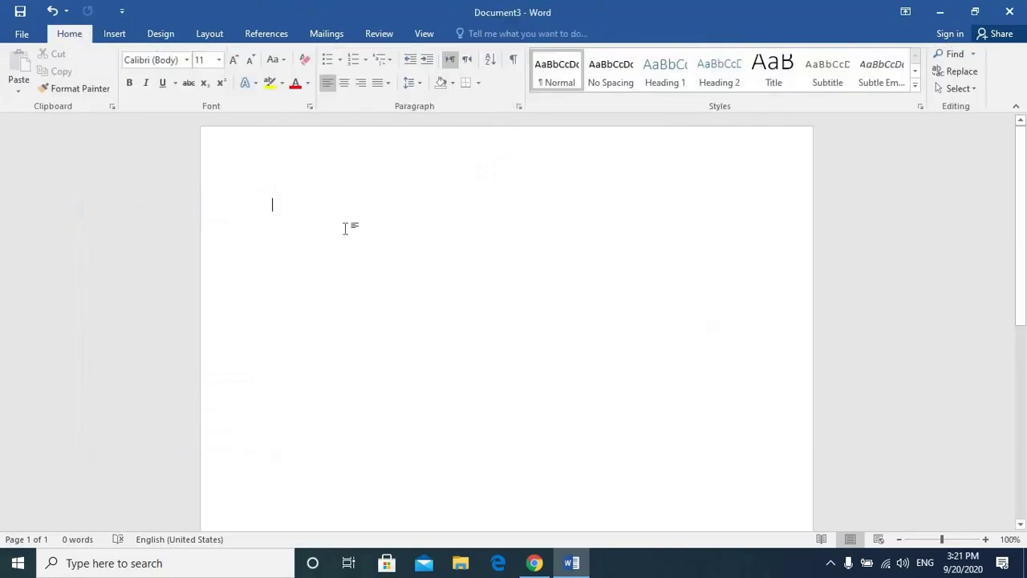
- Open Insert Chart, preview the Line types, then return to Clustered Column
left_click(105, 36)
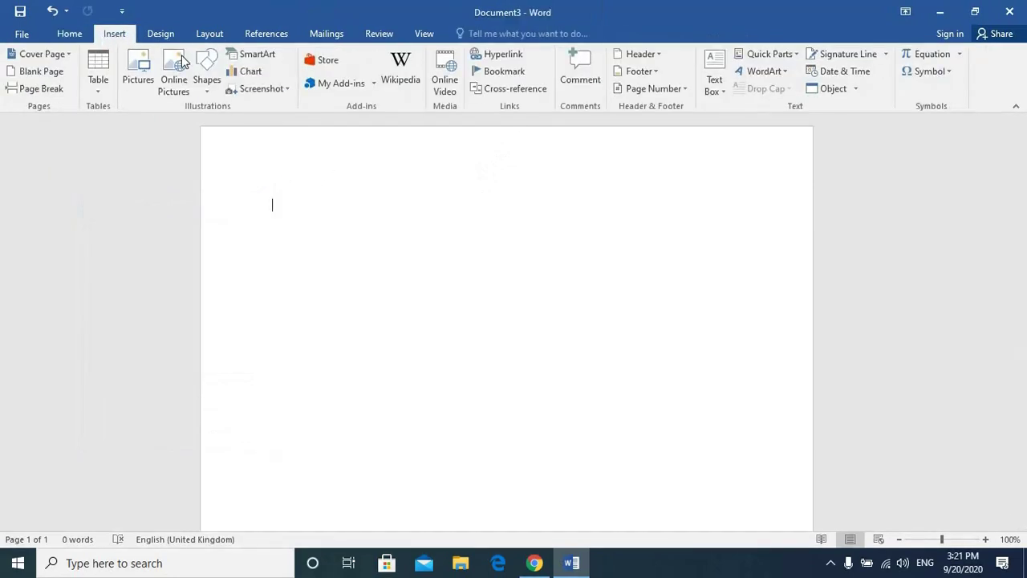
left_click(260, 72)
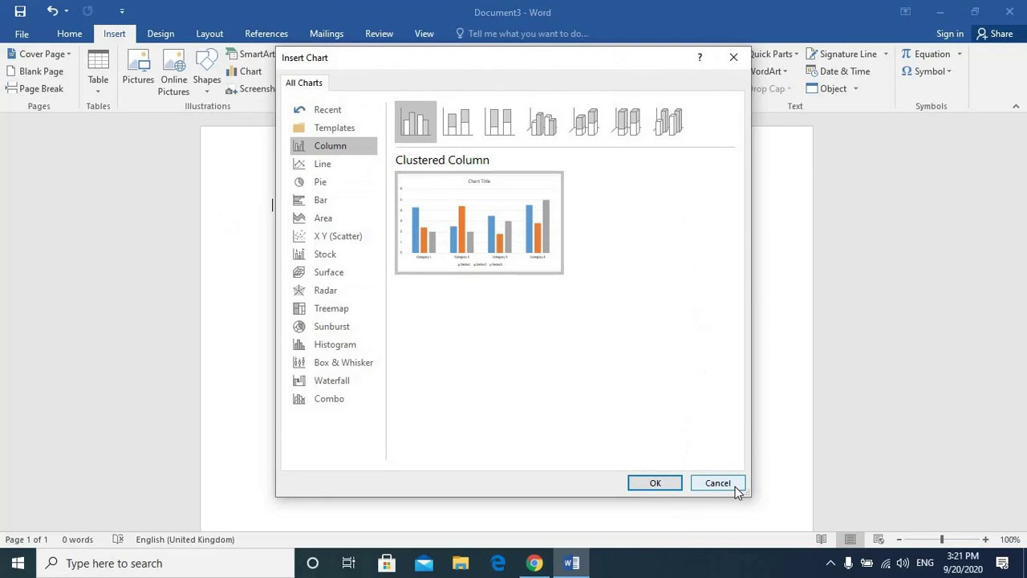
left_click(310, 167)
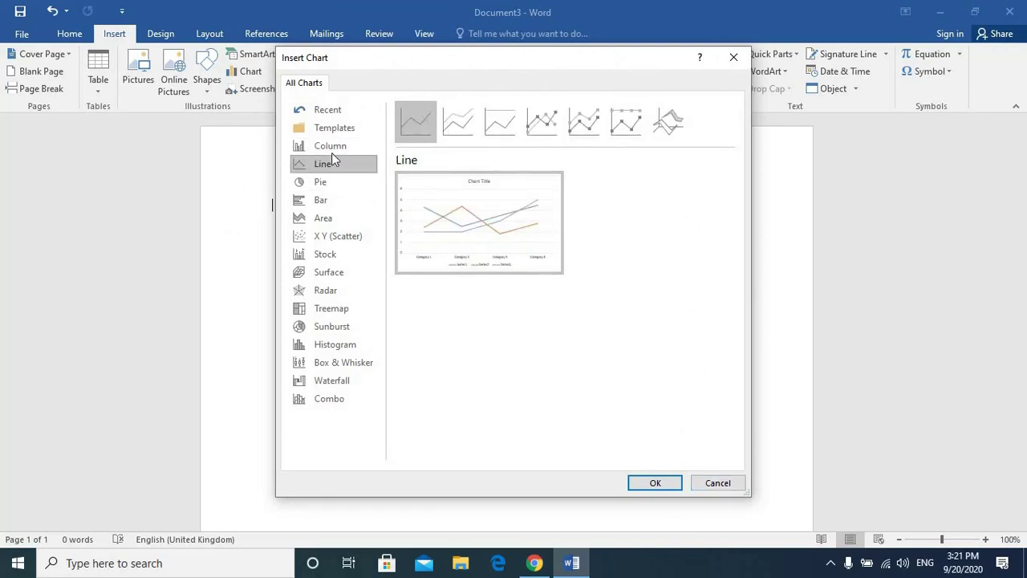
left_click(334, 149)
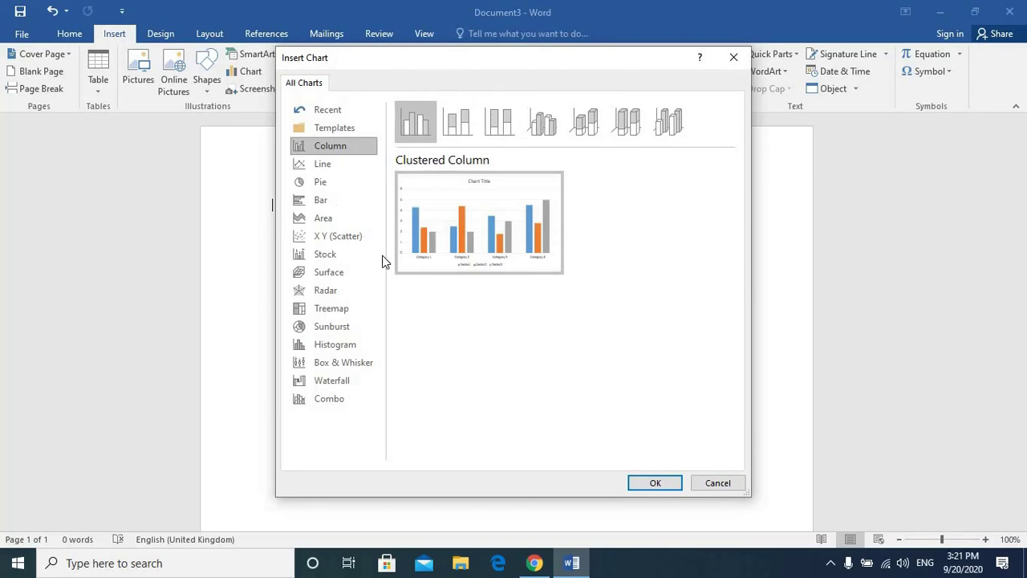
- Insert the clustered column chart and rename Series 1 in B1 to Ali
left_click(668, 482)
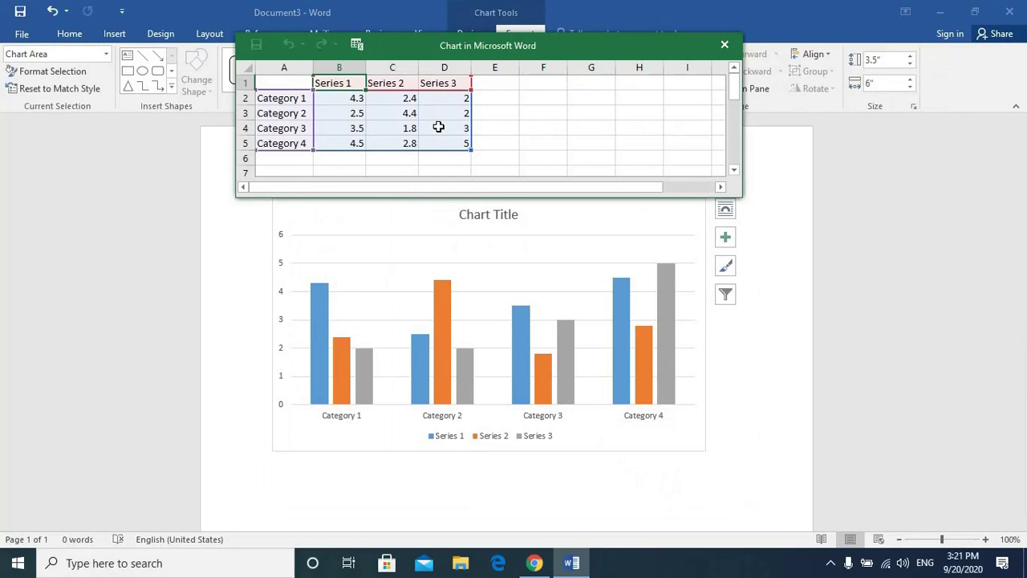
left_click(350, 83)
double_click(356, 83)
key("BackSpace")
key("BackSpace")
key("BackSpace")
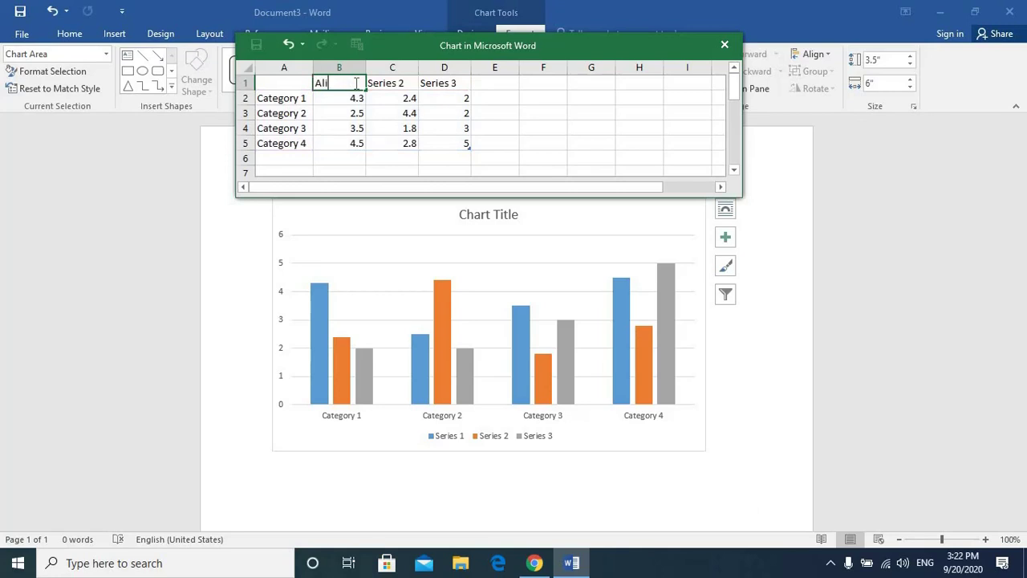
left_click(406, 83)
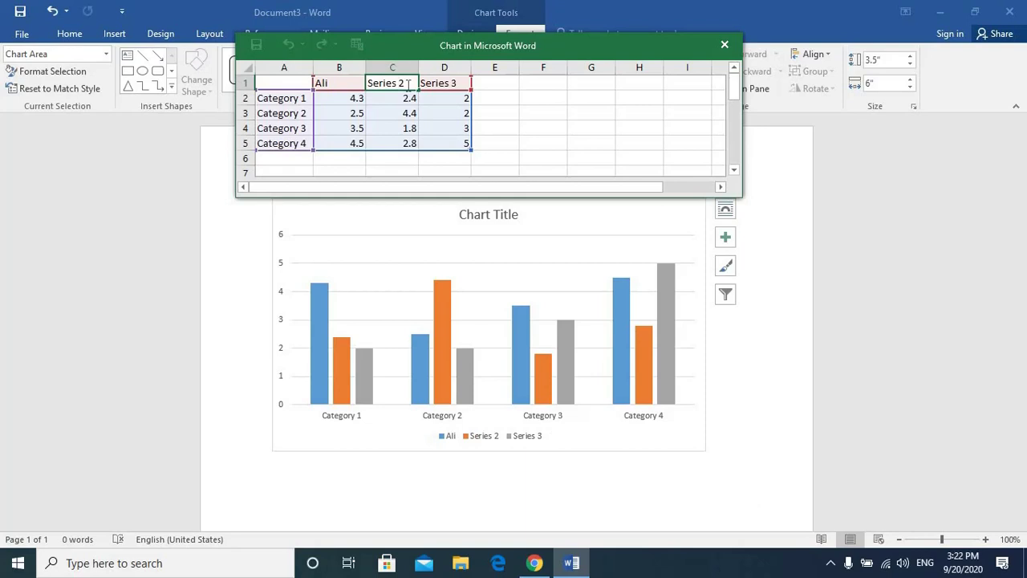
- Rename Series 2 and 3 to Hassan and Hussain, then start editing B2's 4.3 value
double_click(408, 84)
key("BackSpace")
key("BackSpace")
key("BackSpace")
key("BackSpace")
key("BackSpace")
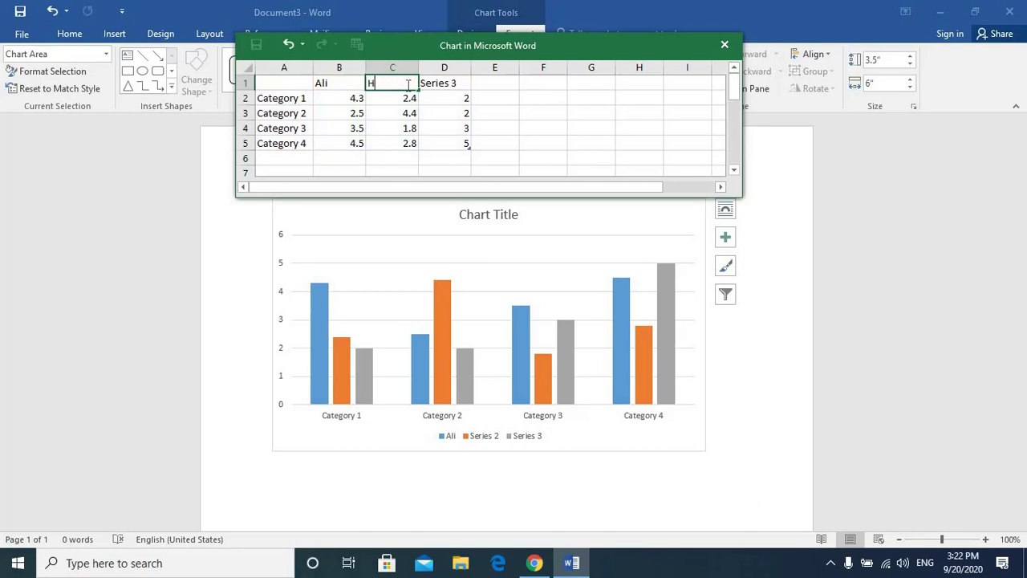
left_click(465, 83)
double_click(465, 83)
key("BackSpace")
key("BackSpace")
key("BackSpace")
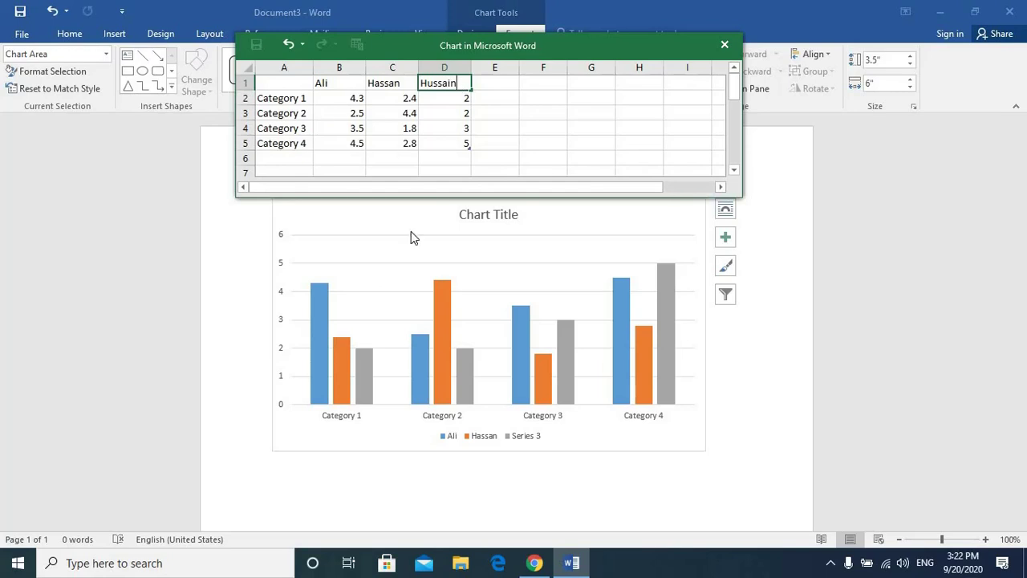
left_click(466, 98)
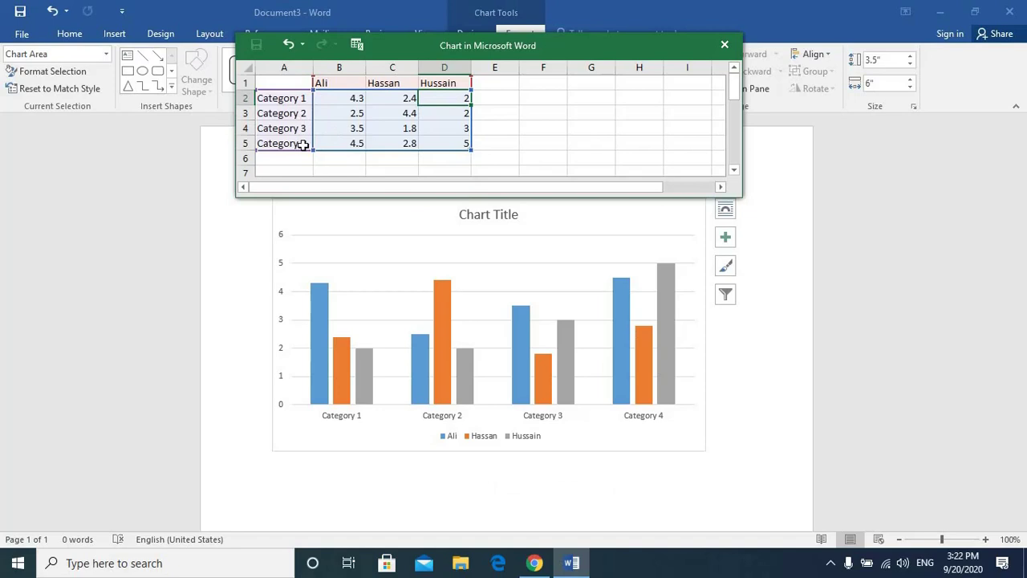
left_click(361, 98)
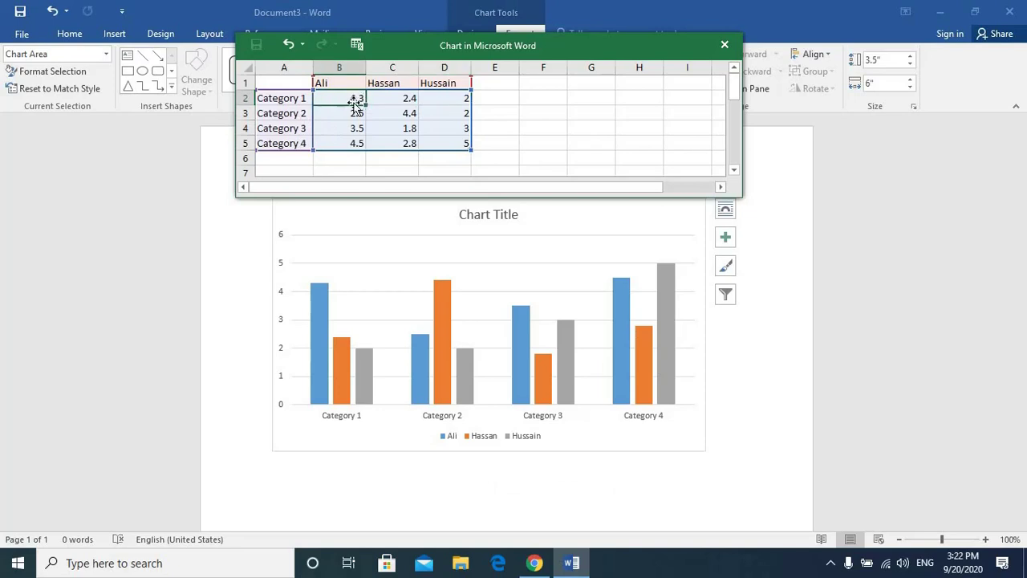
double_click(357, 98)
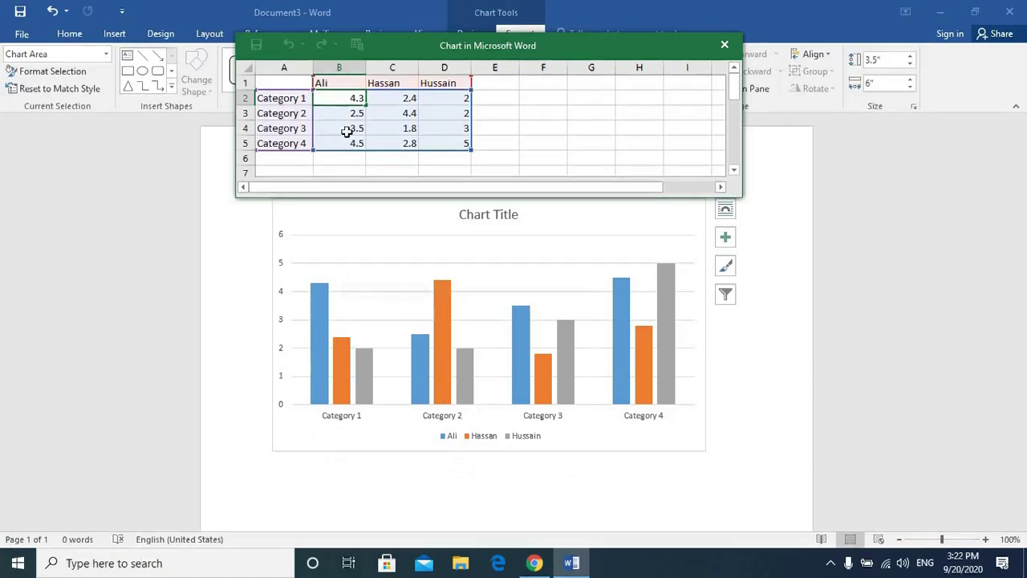
- Set Ali's Category 1 mark in cell B2 to 14.3
type("14.3")
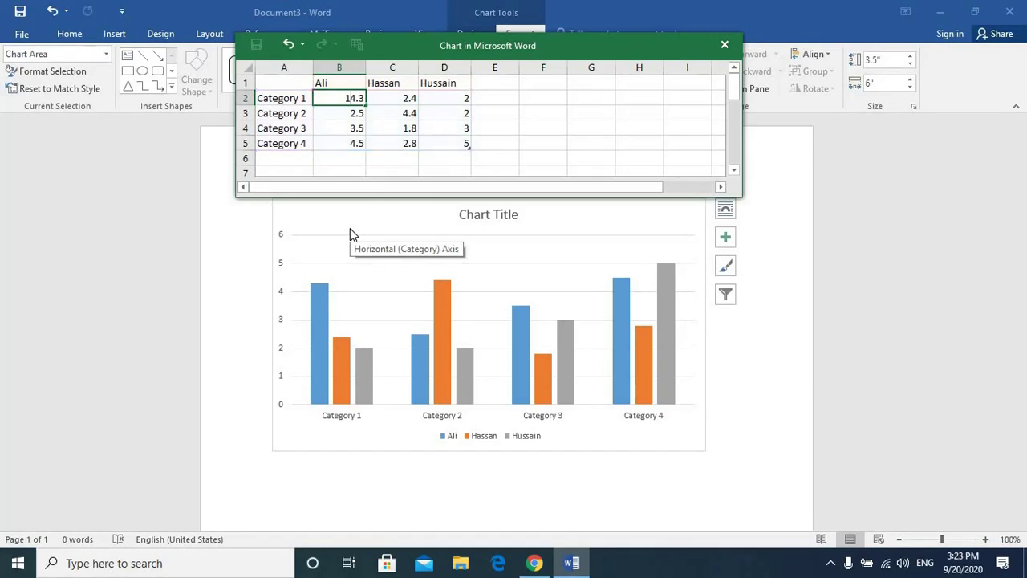
left_click(309, 316)
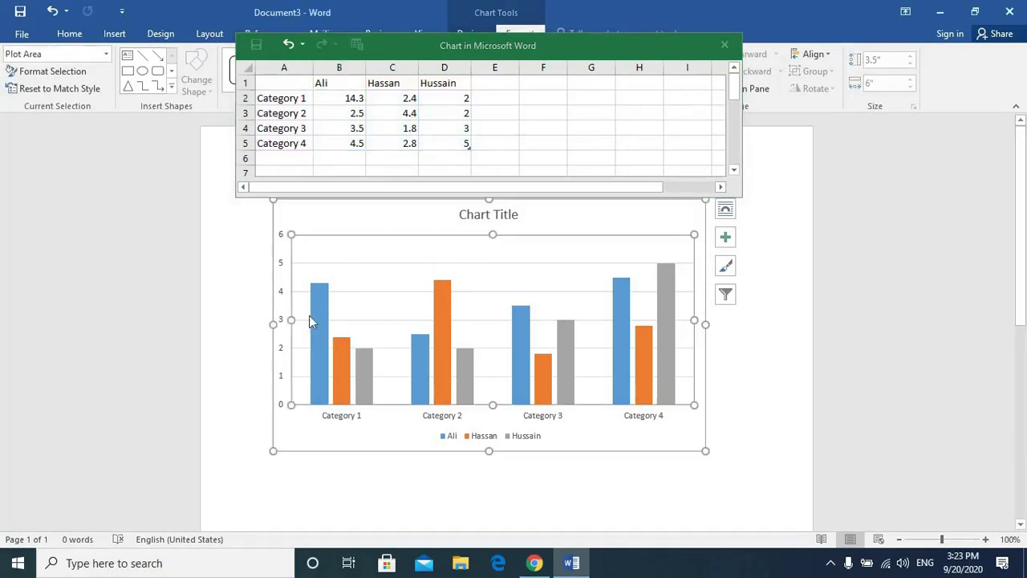
left_click(319, 316)
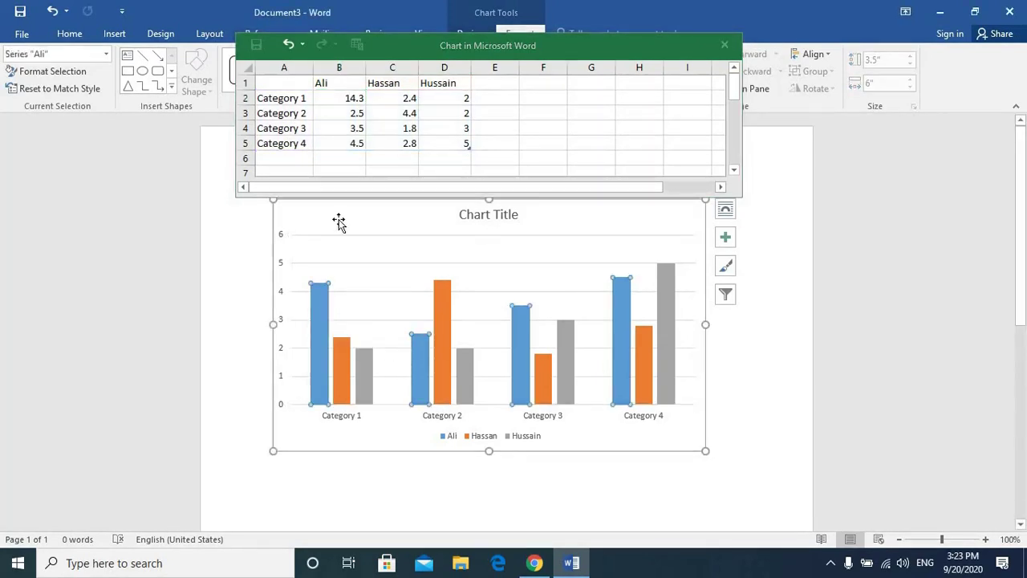
left_click(347, 98)
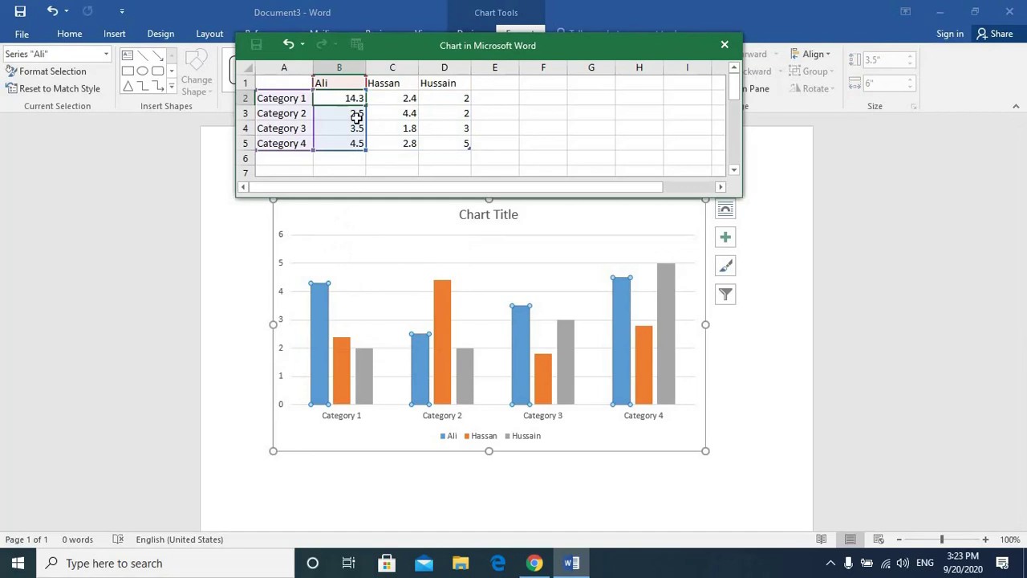
type("1")
key("Return")
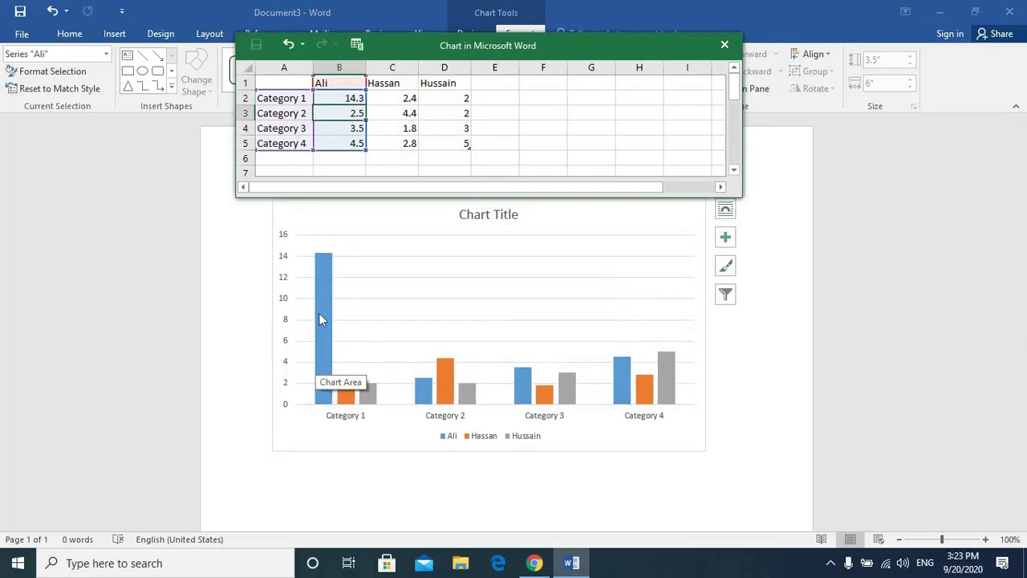
- Change Hassan's Category 4 mark in cell C5 from 2.8 to 12.8
left_click(395, 104)
left_click(392, 130)
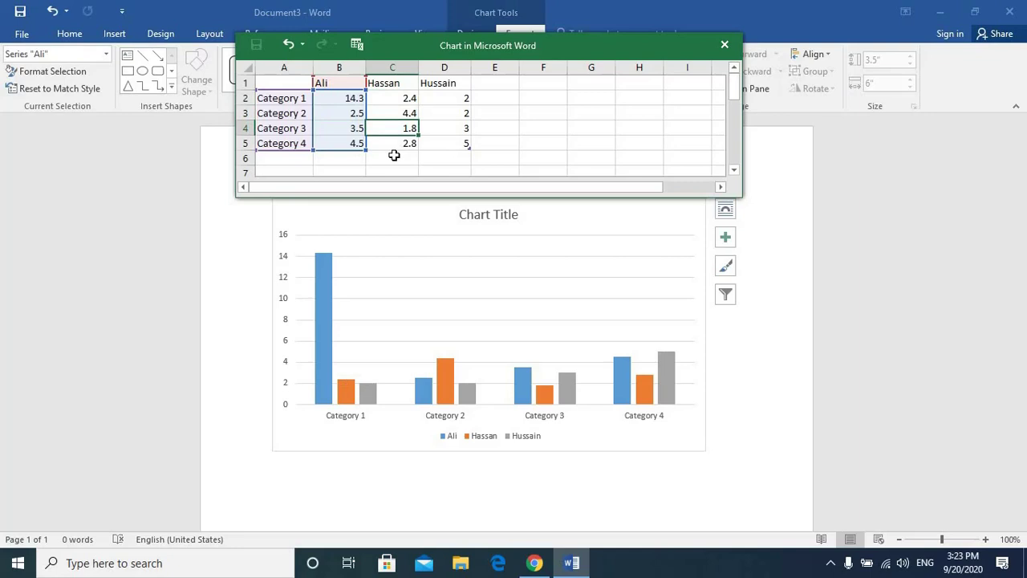
left_click(385, 141)
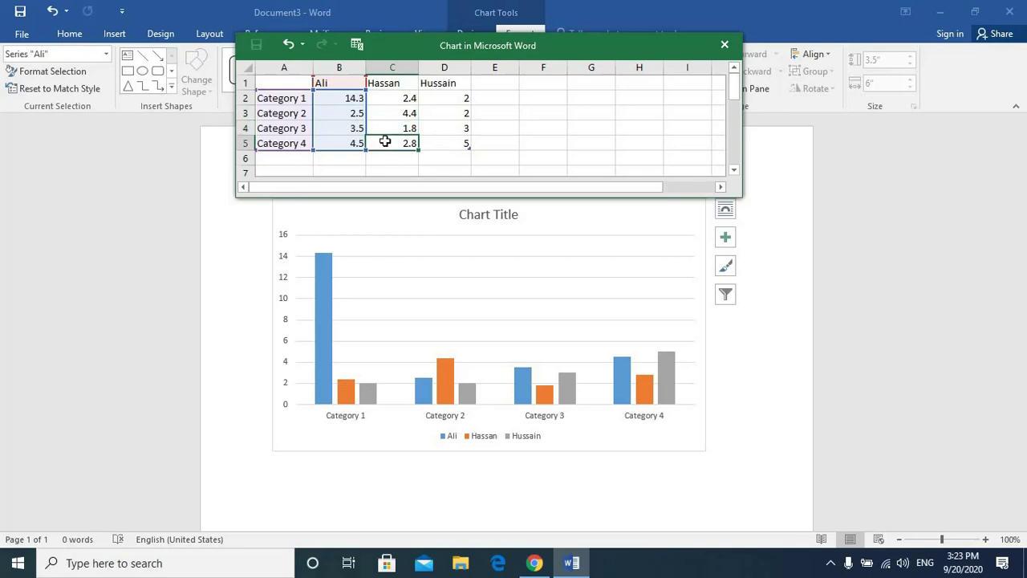
double_click(392, 143)
left_click(403, 128)
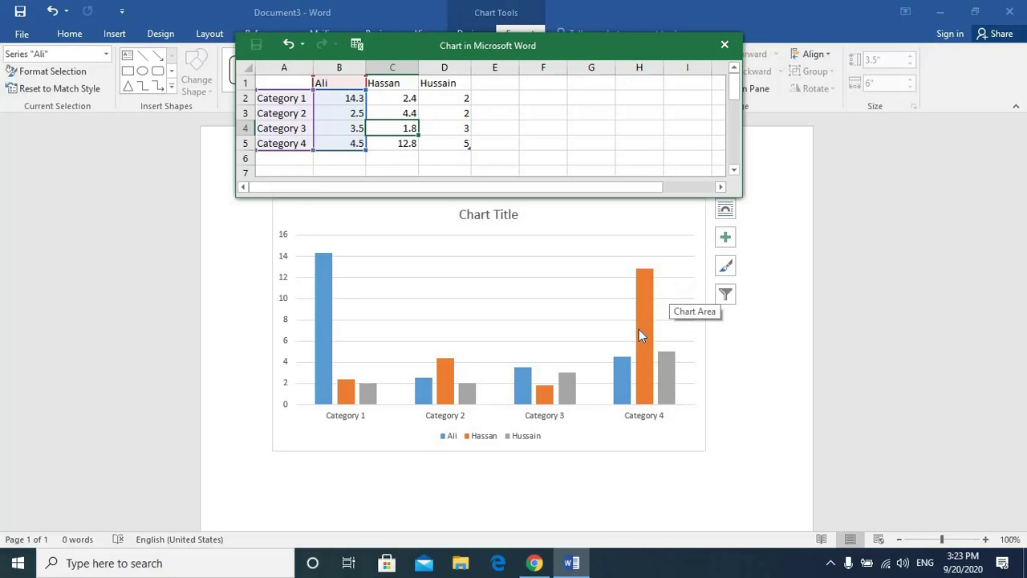
- Name a new fourth series 'aa' in cell E1
left_click(511, 81)
double_click(512, 82)
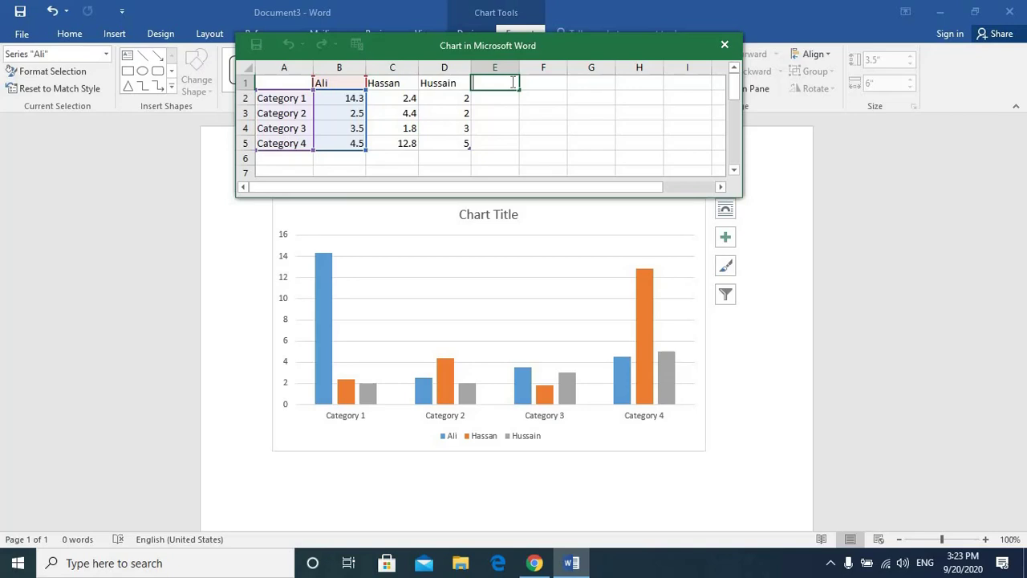
type("aa")
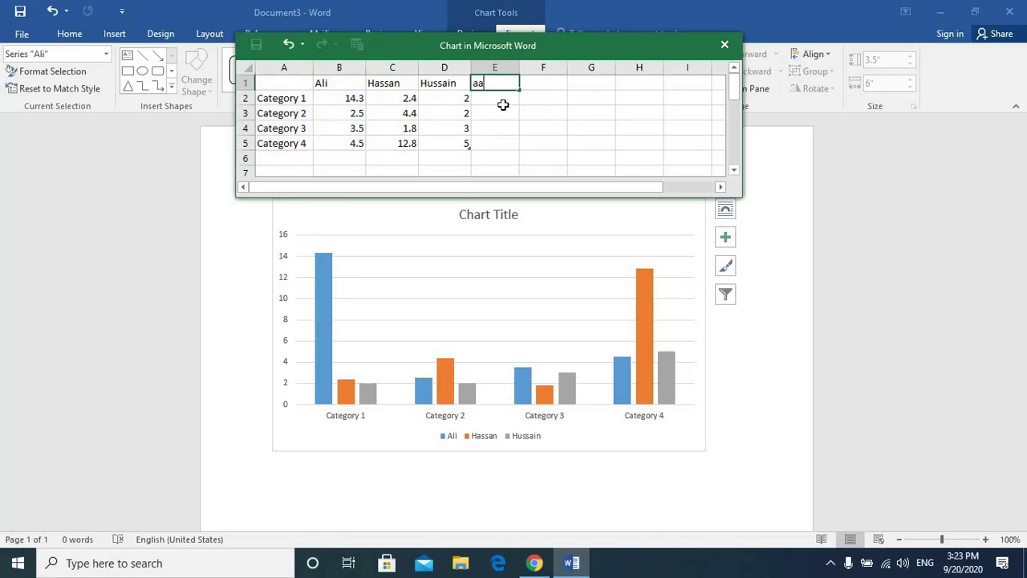
left_click(503, 97)
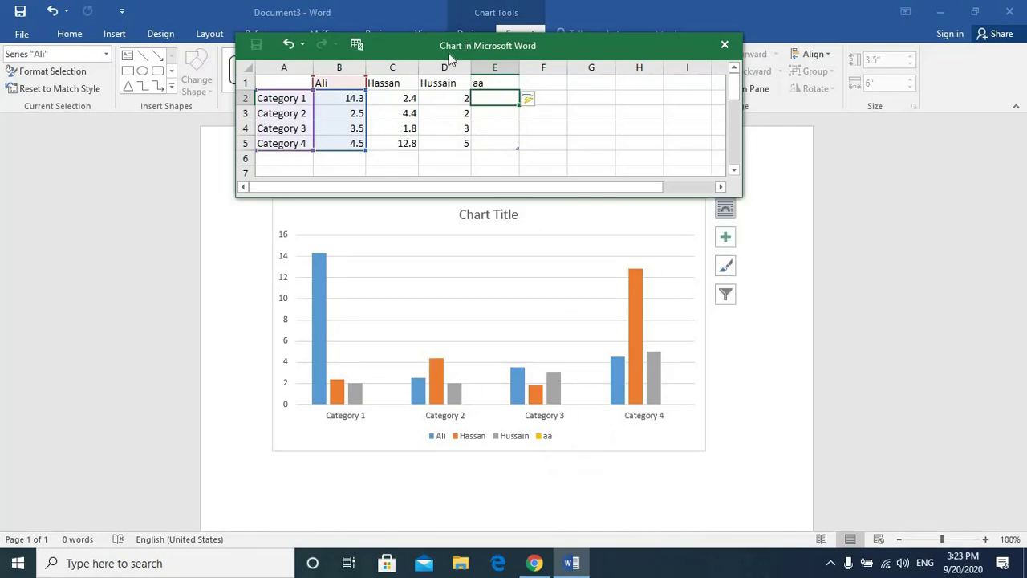
- Enter aa's marks 6, 8, 9 and 4 in cells E2 to E5
double_click(507, 97)
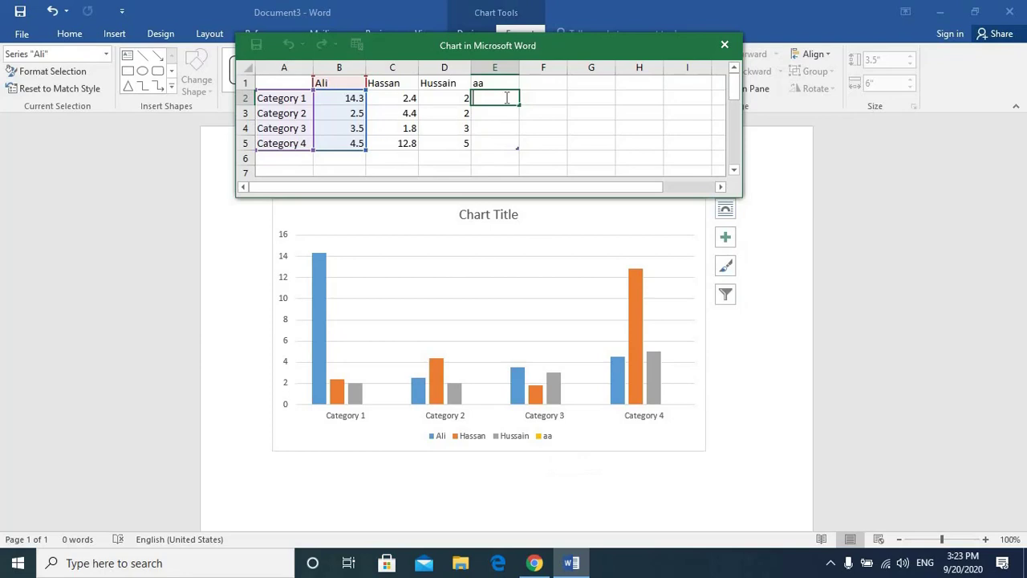
type("6")
key("Return")
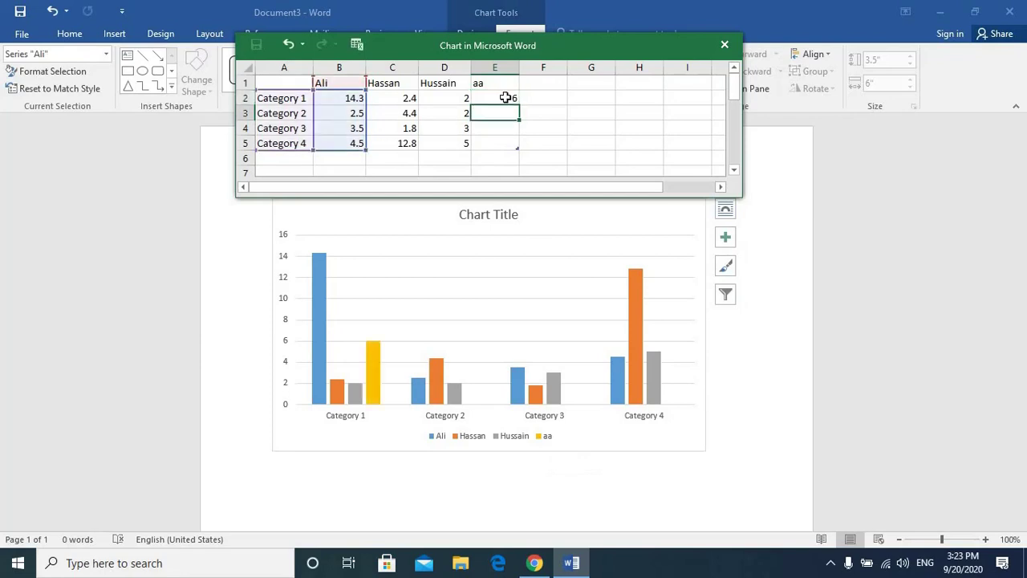
type("8")
key("Return")
type("9")
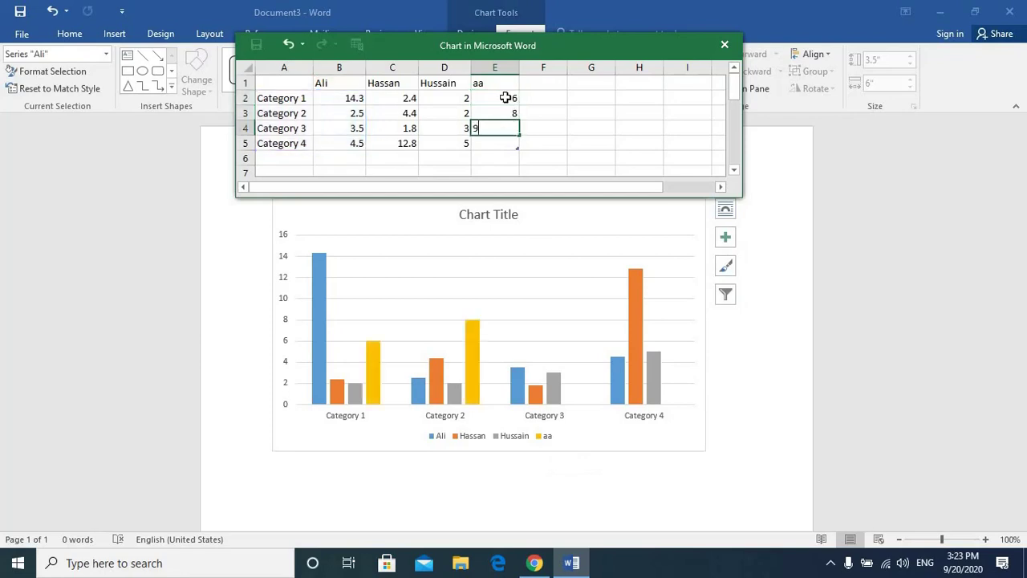
key("Return")
type("4")
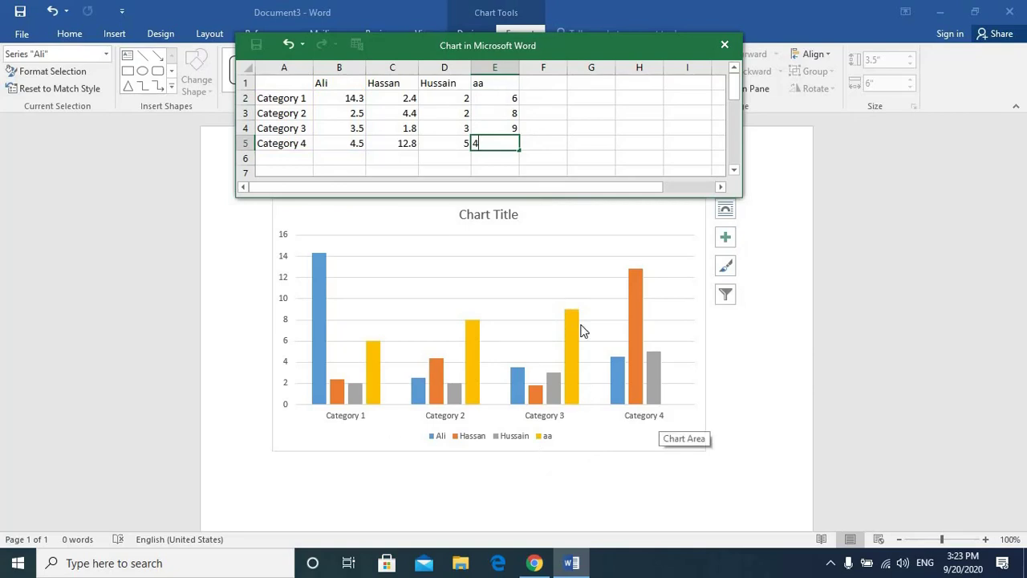
left_click(546, 154)
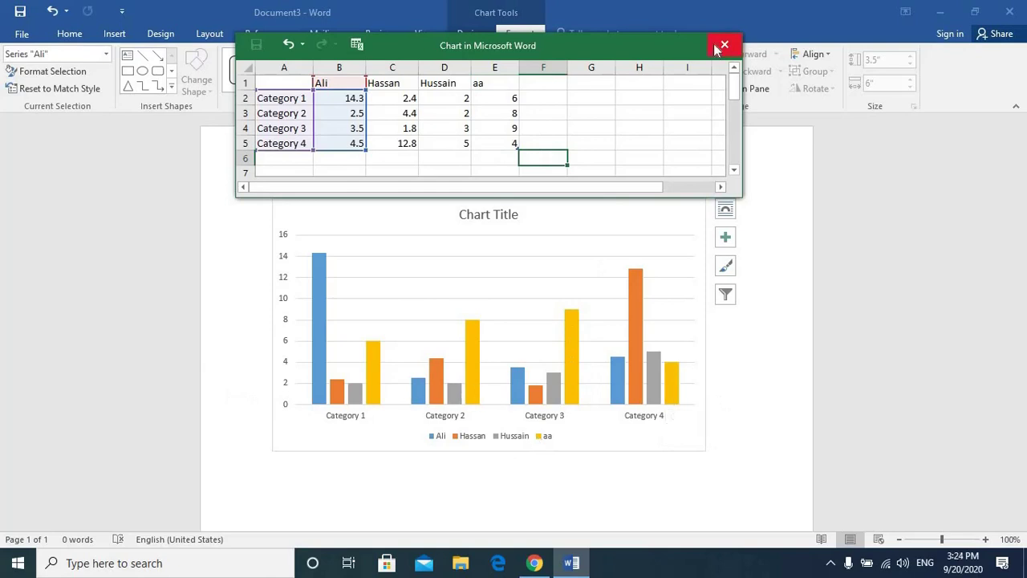
- Close the chart data sheet, select the whole column chart, and delete it
left_click(722, 46)
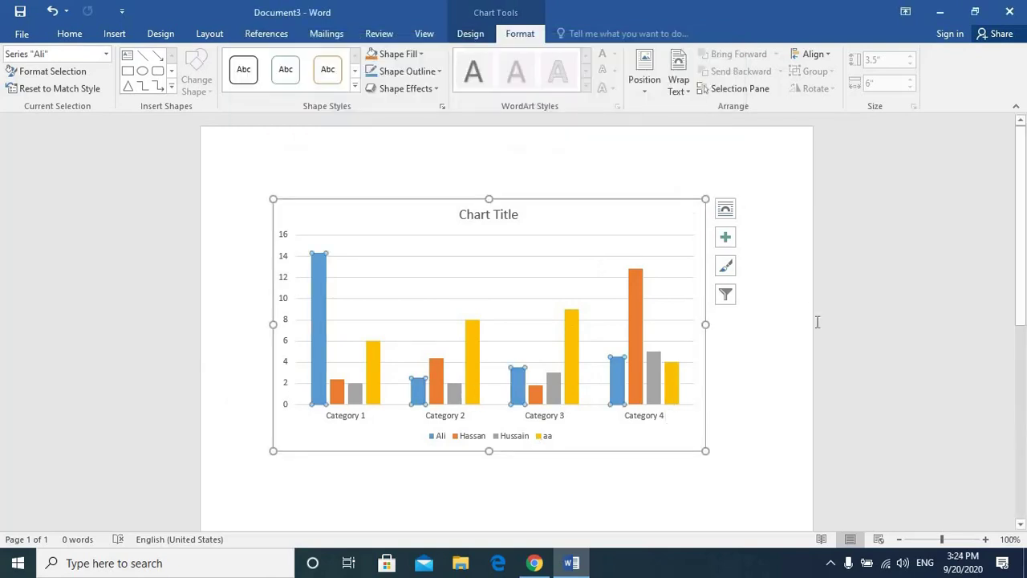
left_click(749, 329)
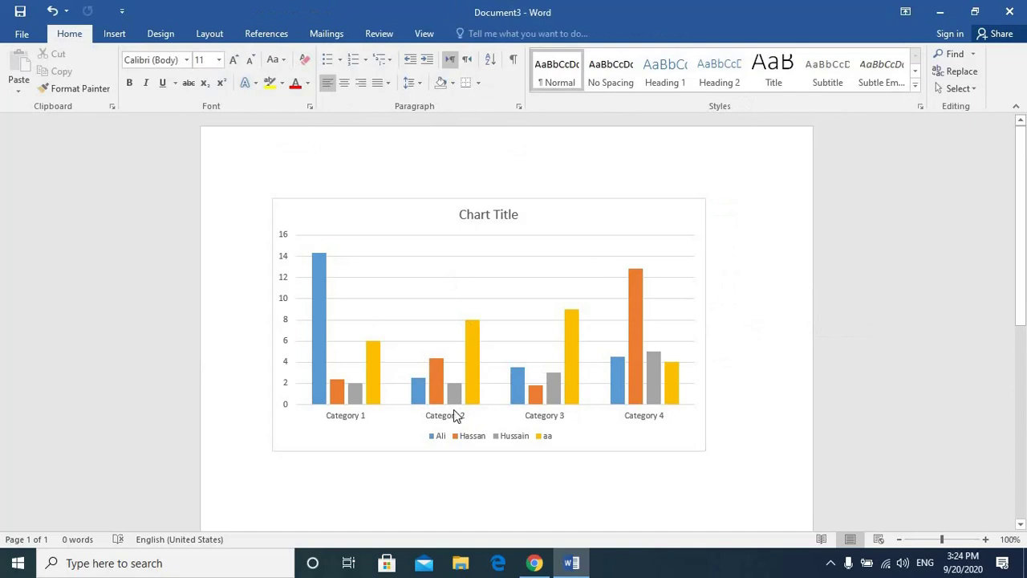
left_click(442, 392)
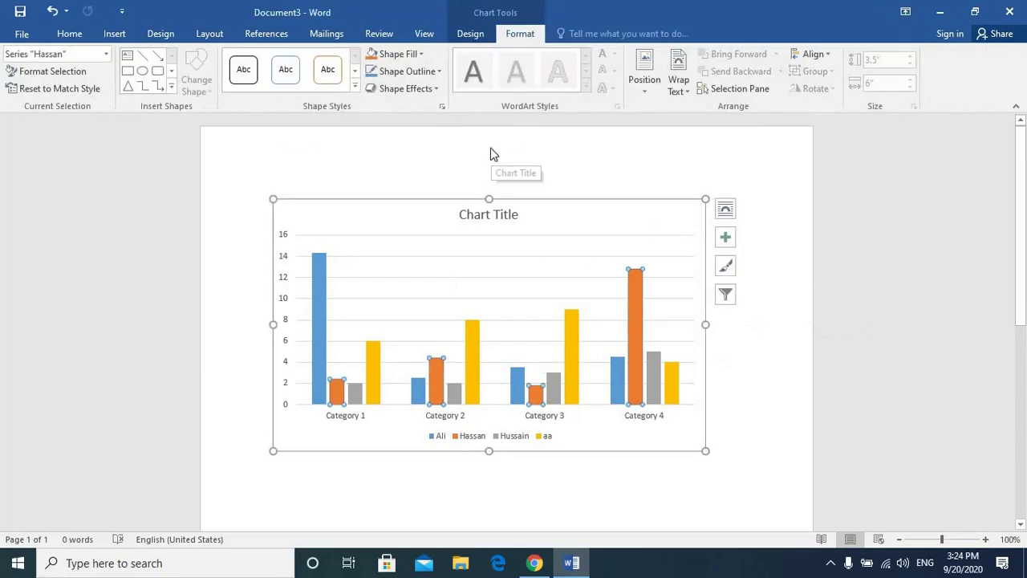
left_click(355, 87)
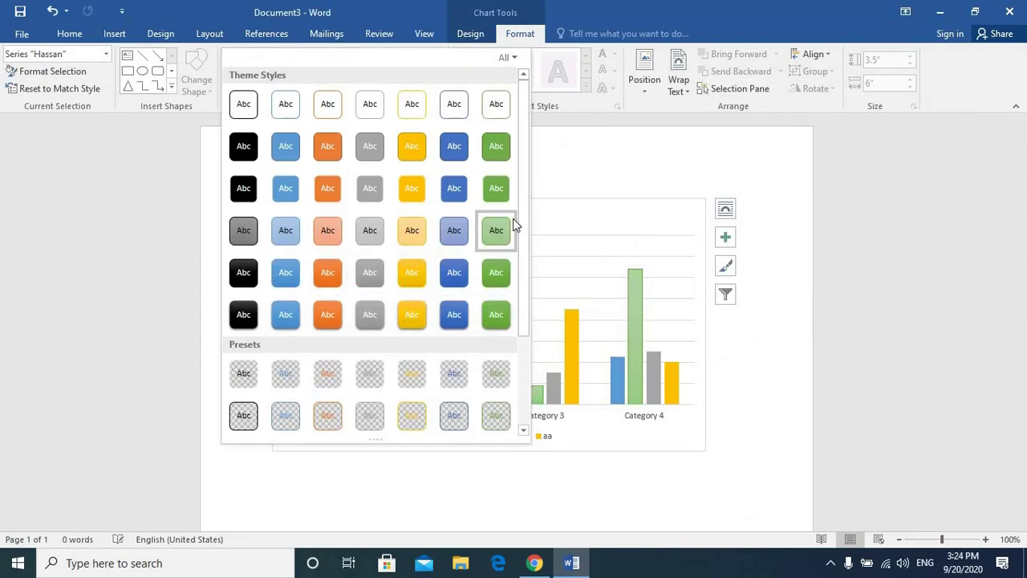
left_click(553, 179)
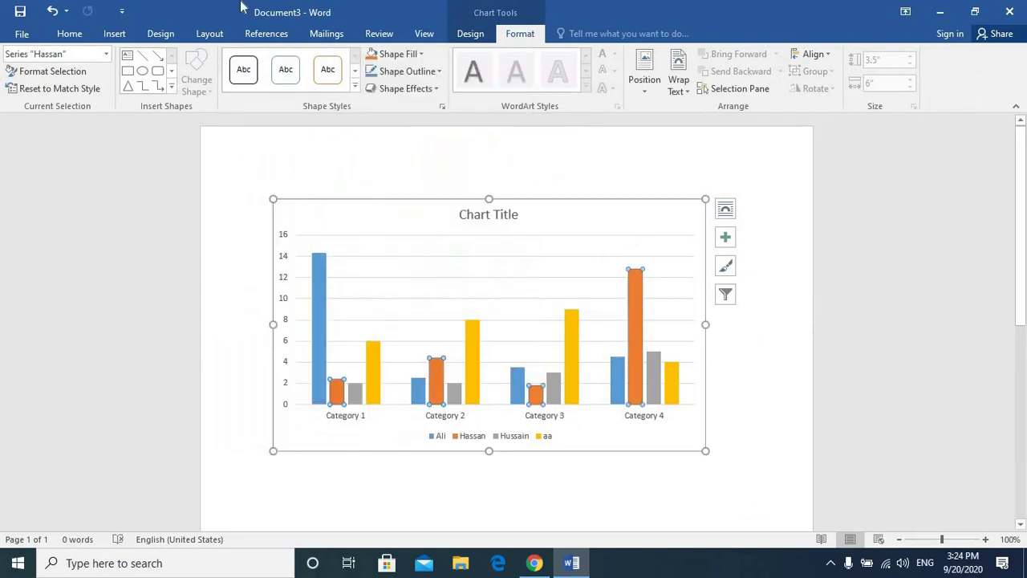
left_click(110, 35)
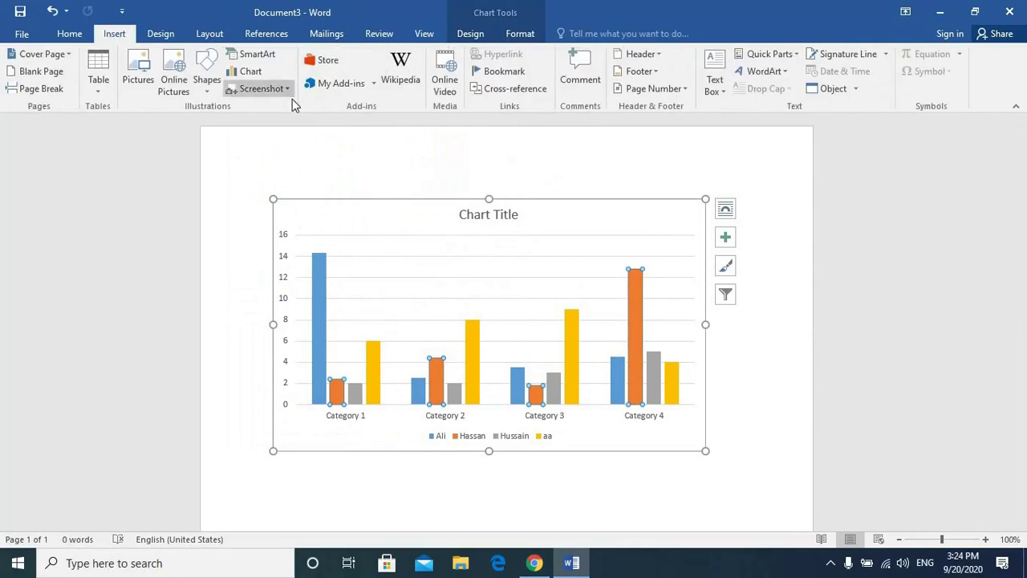
key("Escape")
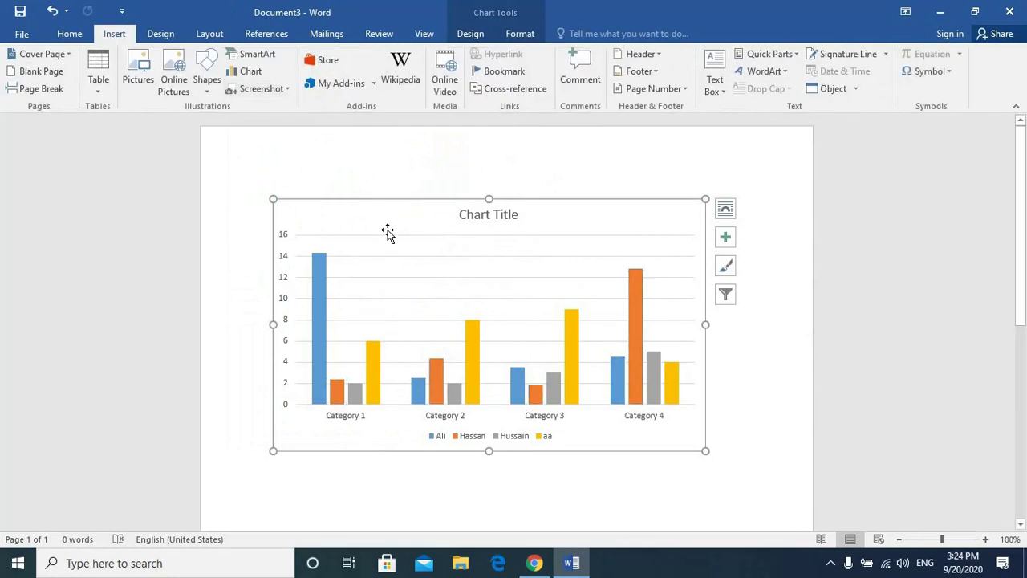
key("Delete")
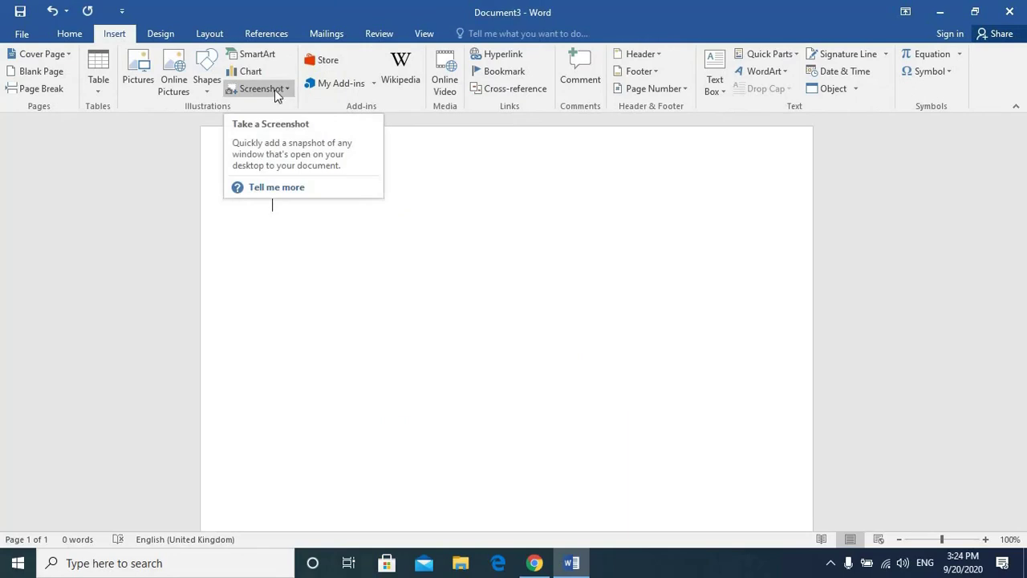
- Cancel a first screen clipping, bring the Chrome YouTube page forward, and return to Word
left_click(275, 89)
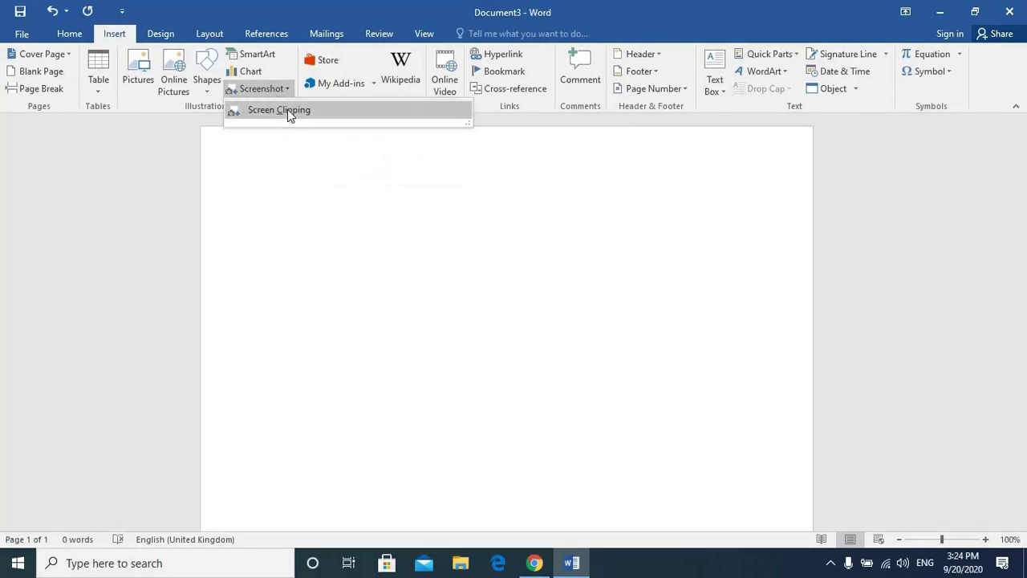
left_click(287, 109)
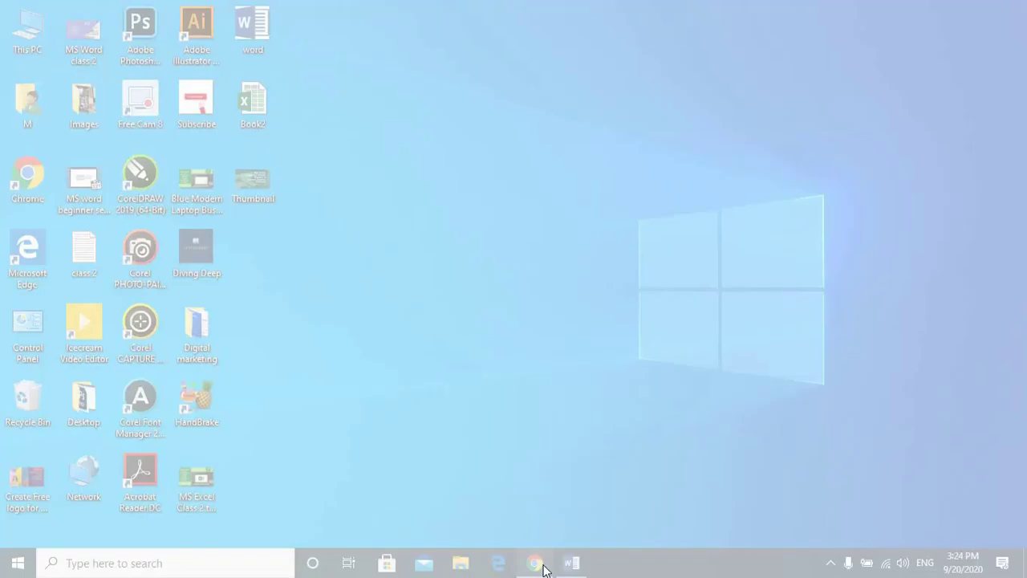
key("Escape")
mouse_move(546, 540)
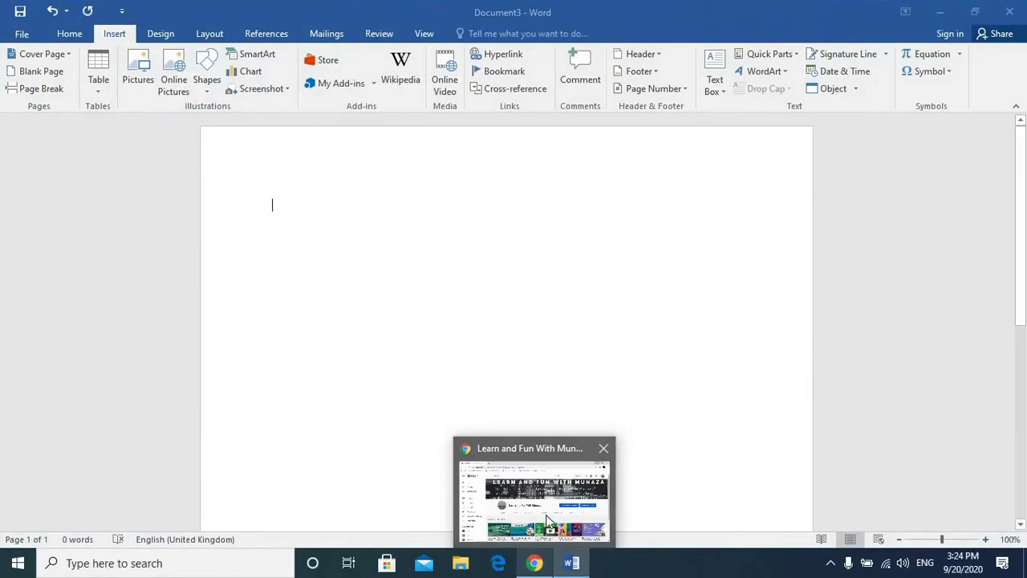
left_click(547, 520)
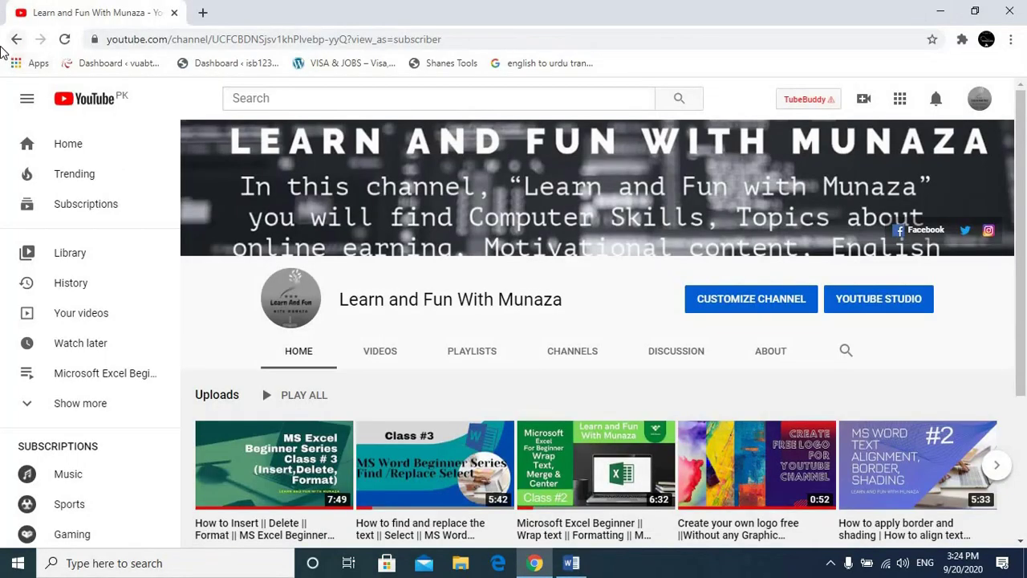
left_click(571, 562)
- Screen-clip the full YouTube channel page into the document
left_click(269, 88)
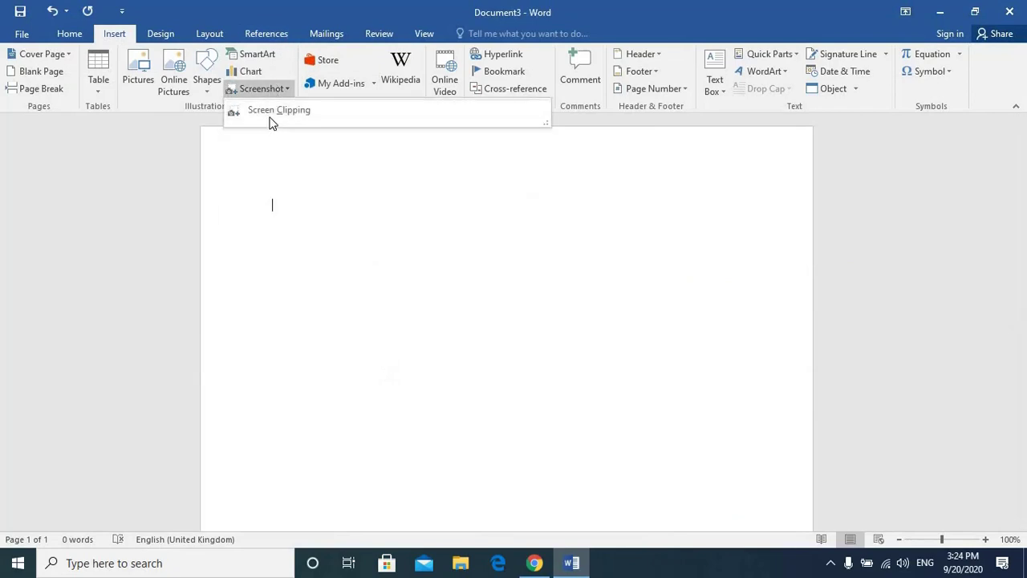
left_click(270, 116)
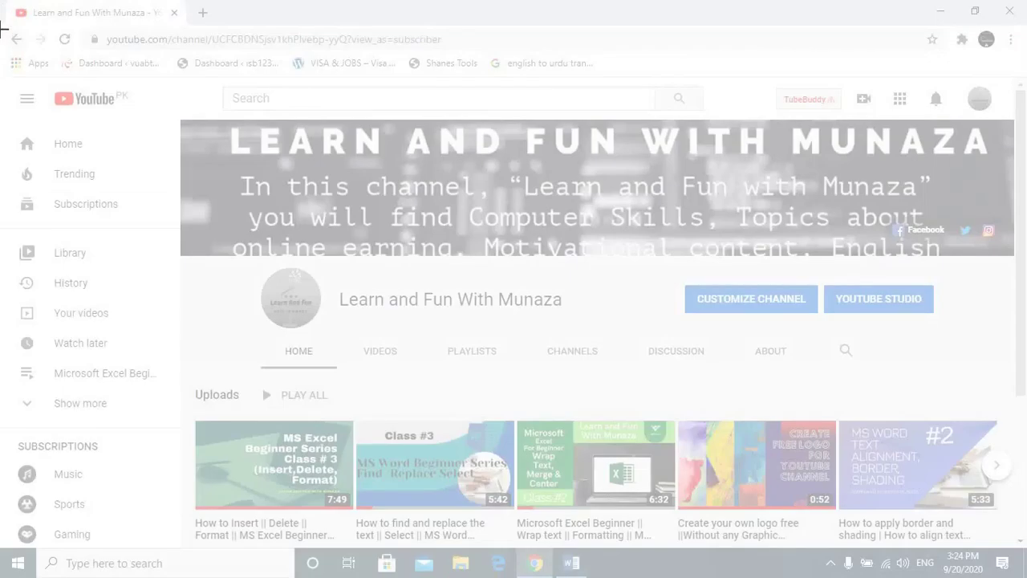
left_click_drag(4, 30, 1018, 539)
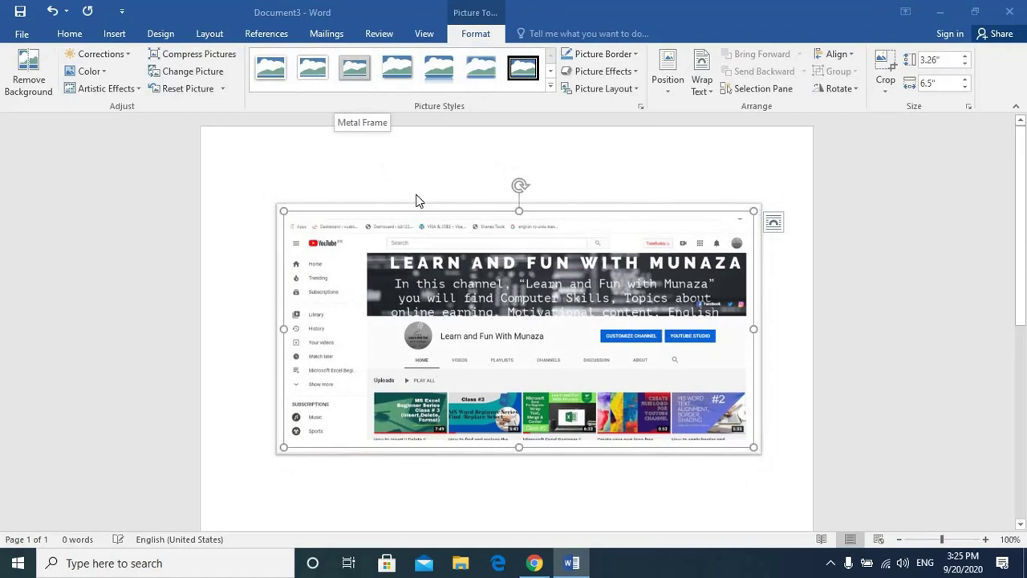
- Apply the Bevel Perspective Left, White picture style to the YouTube channel screenshot
left_click(550, 89)
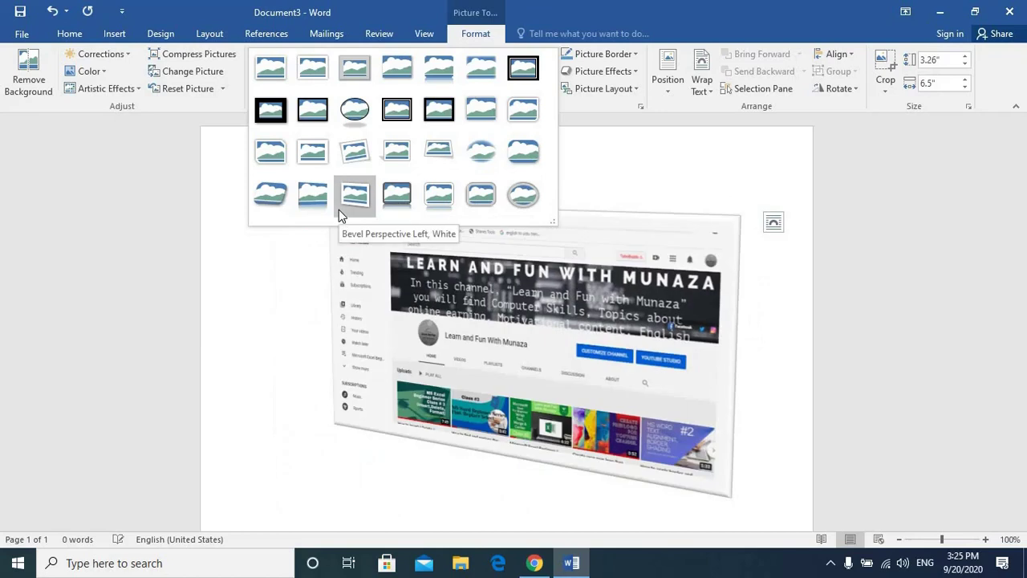
left_click(339, 210)
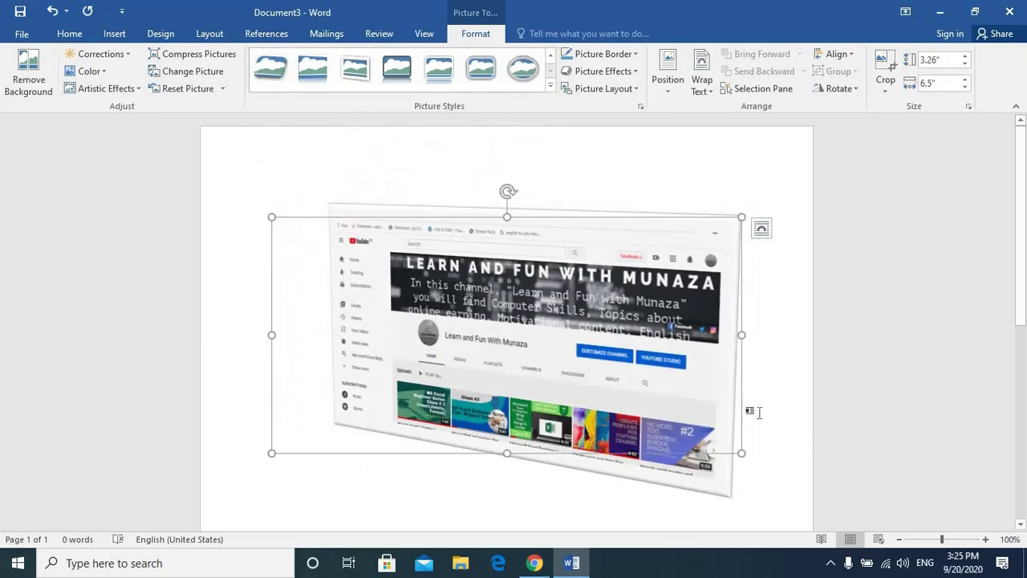
left_click(758, 412)
left_click(115, 33)
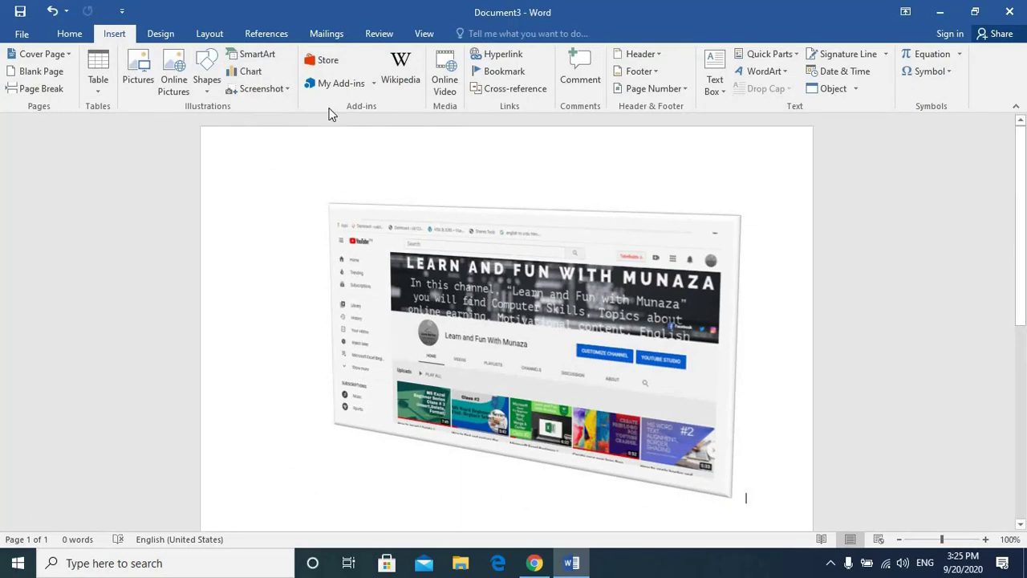
left_click(707, 276)
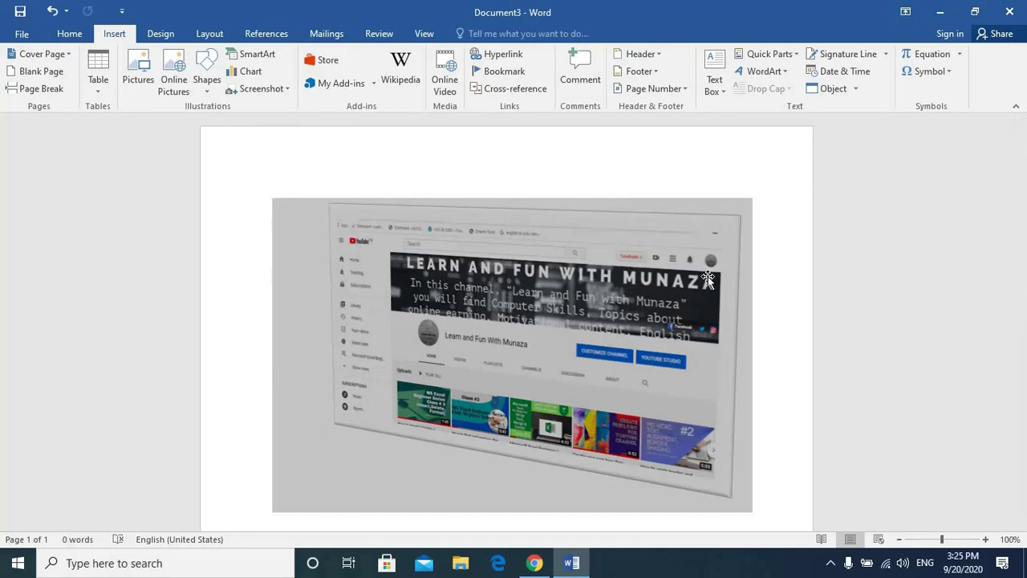